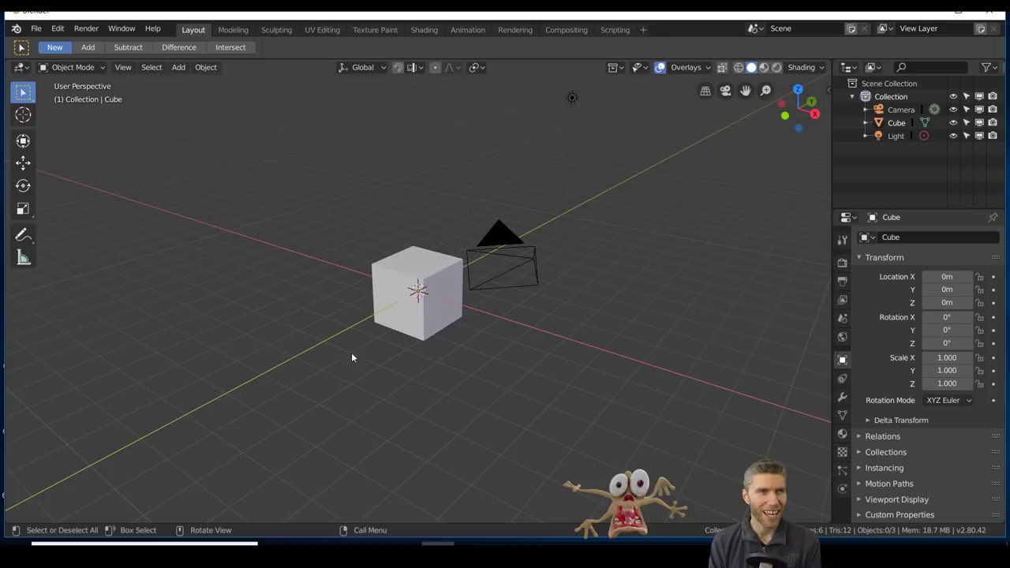
- Collapse the cube's vertices to one point and extrude it into a stick outline of half a body with one arm in back view
{"action": "key", "text": "Tab"}
{"action": "key", "text": "alt+m"}
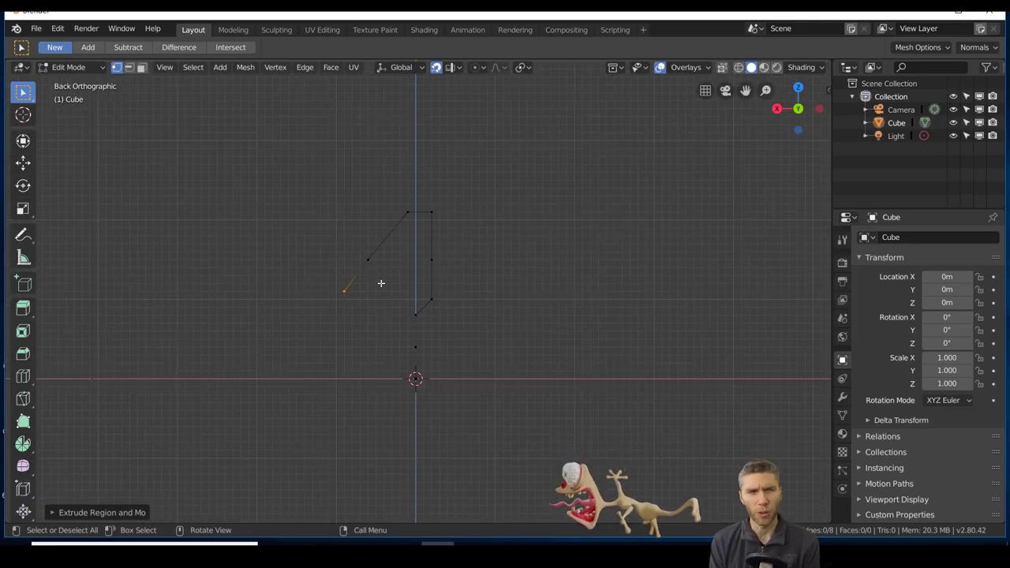
{"action": "left_click", "coordinate": [422, 405], "text": "ctrl"}
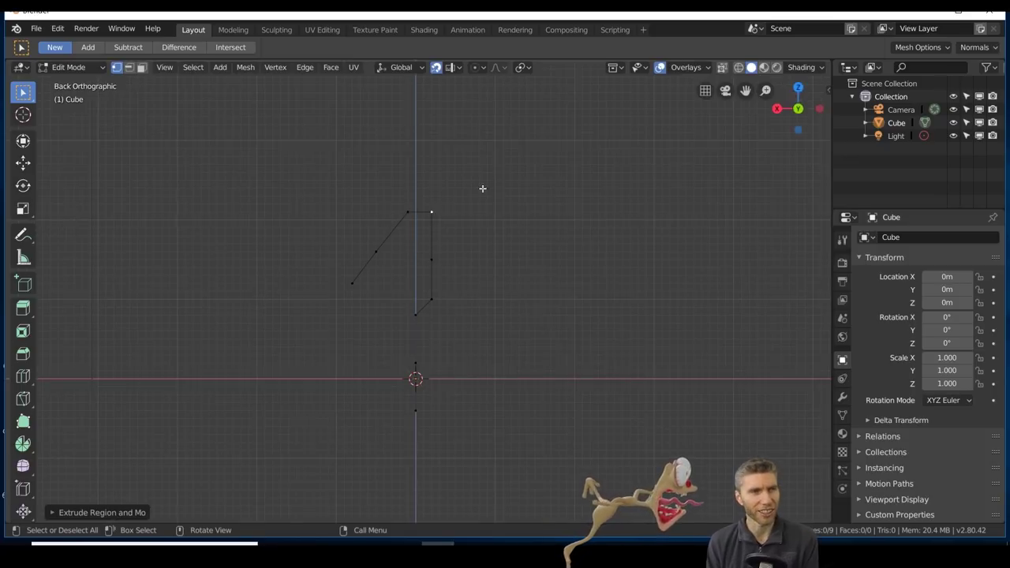
- Add a Skin modifier to the stick outline and widen the modifier settings area
{"action": "left_click", "coordinate": [845, 401]}
{"action": "left_click", "coordinate": [908, 236]}
{"action": "left_click", "coordinate": [725, 419]}
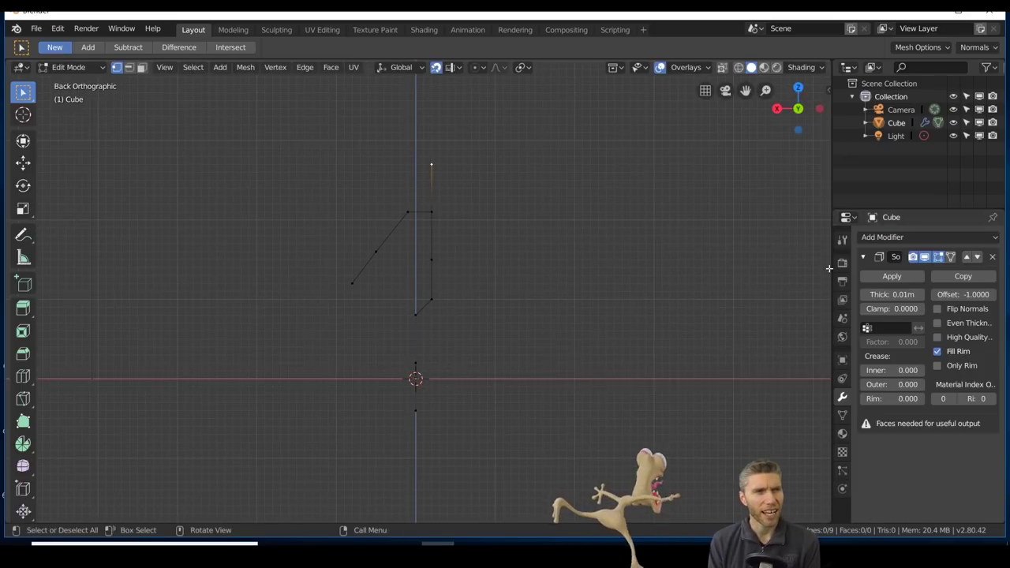
{"action": "left_click_drag", "start_coordinate": [832, 316], "coordinate": [801, 314]}
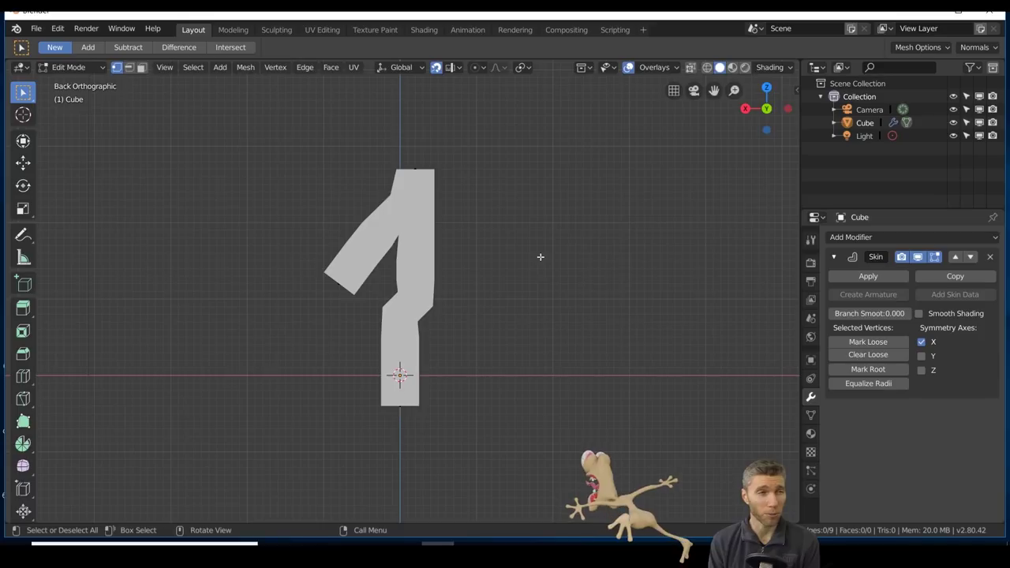
- Shrink the skin radius of the stick figure and add a Subdivision Surface modifier
{"action": "key", "text": "ctrl+a"}
{"action": "left_click", "coordinate": [471, 264]}
{"action": "left_click", "coordinate": [907, 237]}
{"action": "left_click", "coordinate": [744, 421]}
- Bend the arm by moving its vertex in depth along the Y axis, and thicken the skin around the hip
{"action": "middle_click_drag", "start_coordinate": [490, 315], "coordinate": [425, 268]}
{"action": "key", "text": "g"}
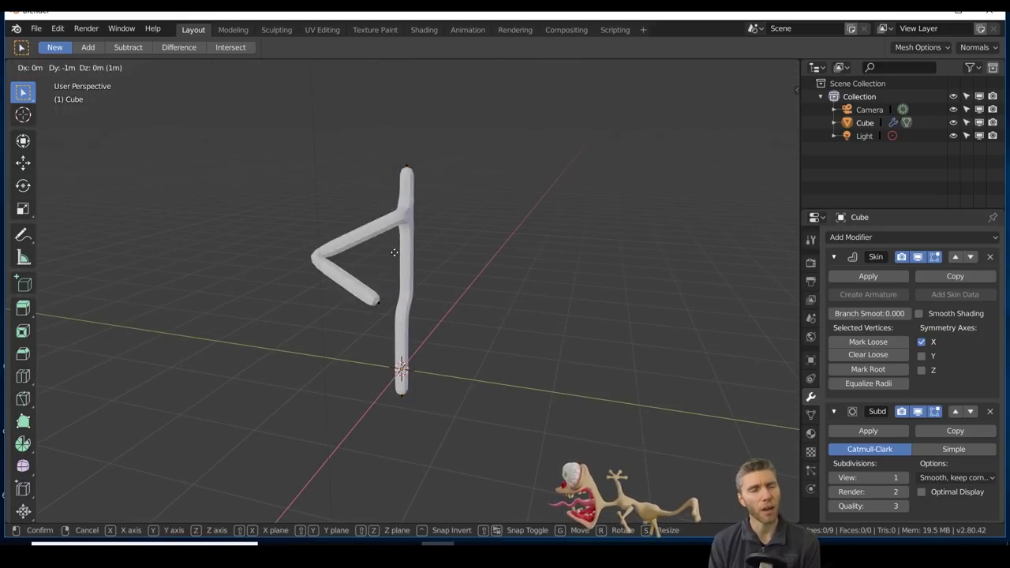
{"action": "left_click", "coordinate": [421, 304]}
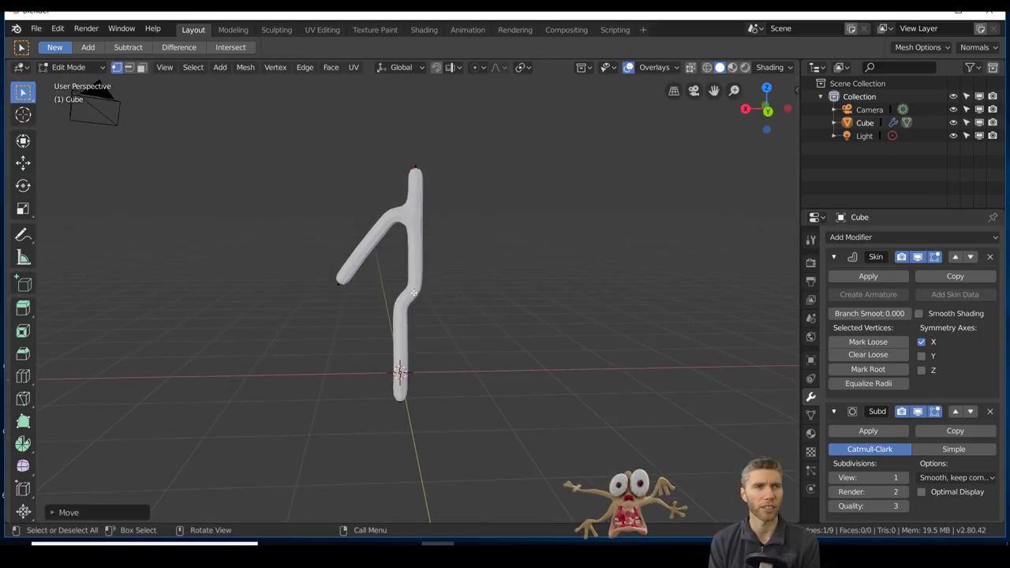
{"action": "middle_click_drag", "start_coordinate": [435, 282], "coordinate": [419, 168]}
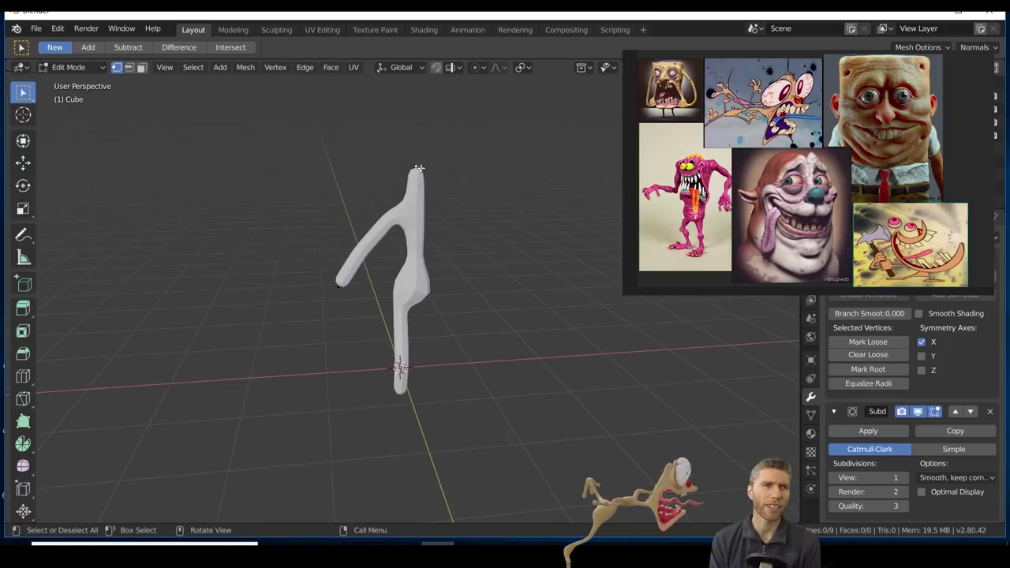
- Extrude a hand with four fingers from the end of the arm, working in wireframe from the back view
{"action": "key", "text": "ctrl+KP_1"}
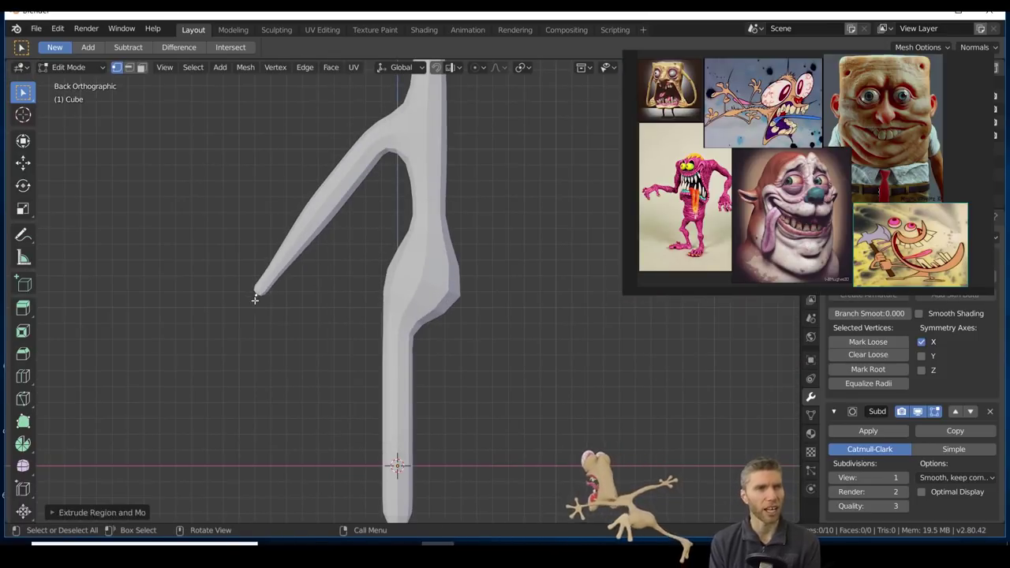
{"action": "key", "text": "shift+z"}
{"action": "scroll", "coordinate": [203, 301], "scroll_direction": "up", "scroll_amount": 4}
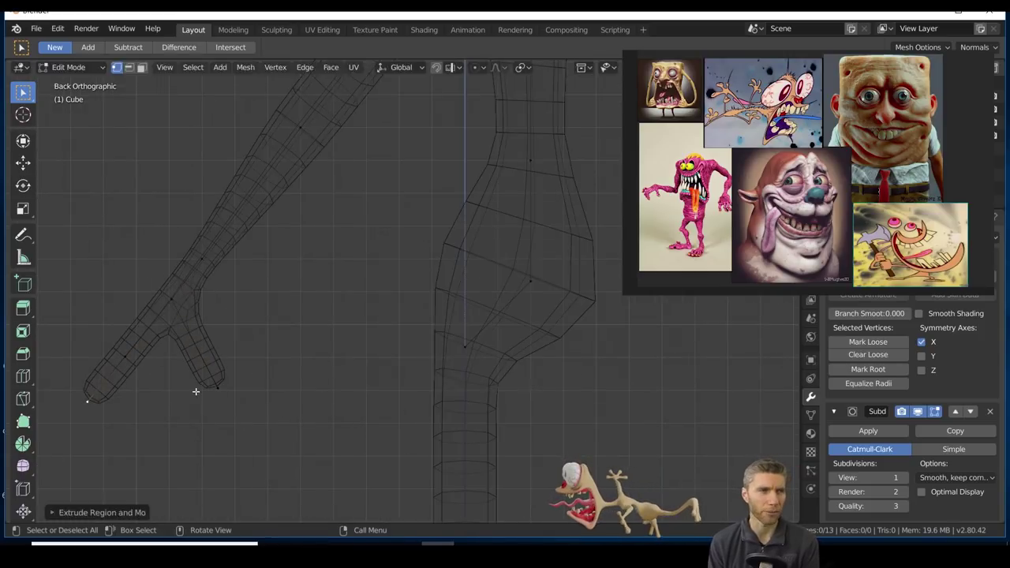
{"action": "key", "text": "e"}
{"action": "middle_click_drag", "start_coordinate": [53, 314], "coordinate": [102, 295], "text": "shift"}
{"action": "left_click_drag", "start_coordinate": [139, 389], "coordinate": [151, 395]}
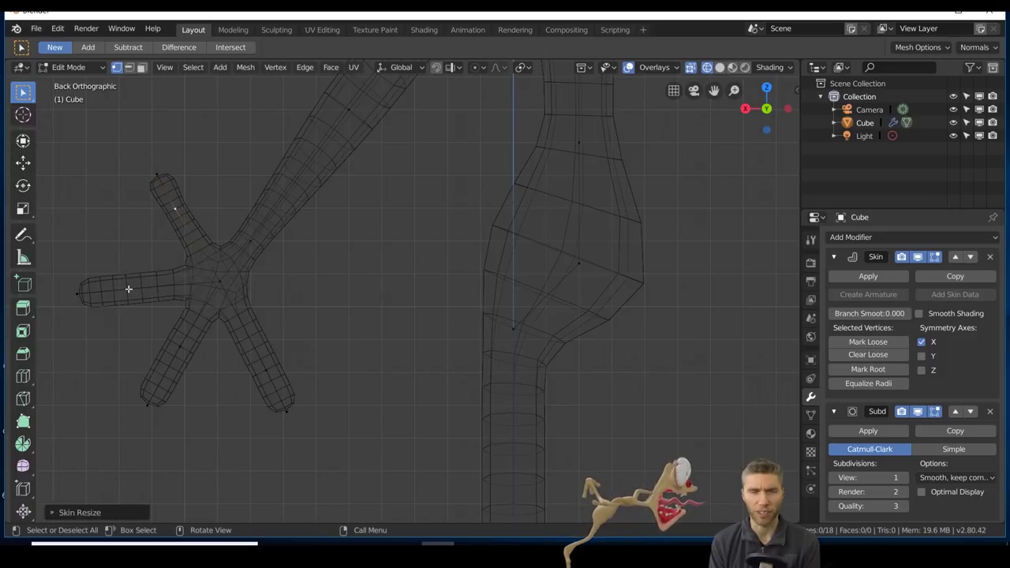
- Start saving the file on the E: drive, in a new folder named EXTREME POSE inside the Blender folder
{"action": "key", "text": "ctrl+s"}
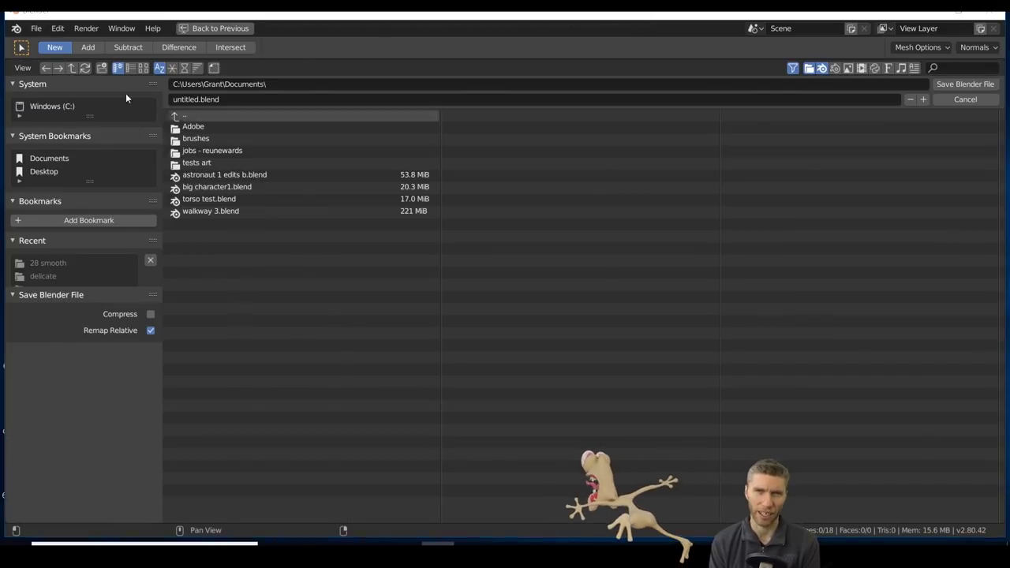
{"action": "left_click", "coordinate": [52, 119]}
{"action": "left_click", "coordinate": [102, 68]}
{"action": "type", "text": "EXTREME POSE"}
{"action": "key", "text": "Return"}
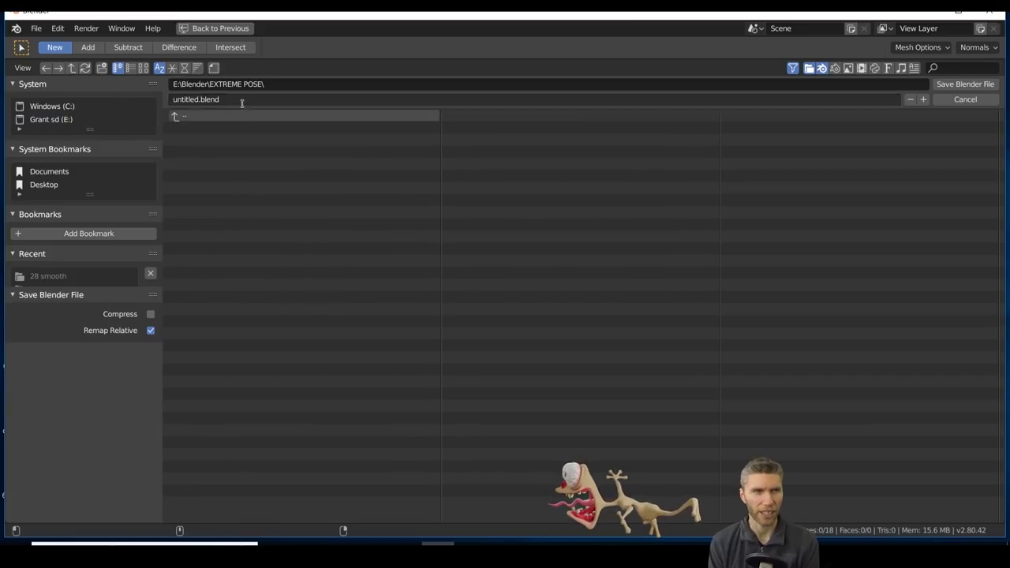
- Mirror the whole skeleton by scaling all vertices by -1 along the X axis
{"action": "key", "text": "s"}
{"action": "key", "text": "x"}
{"action": "key", "text": "minus"}
{"action": "key", "text": "1"}
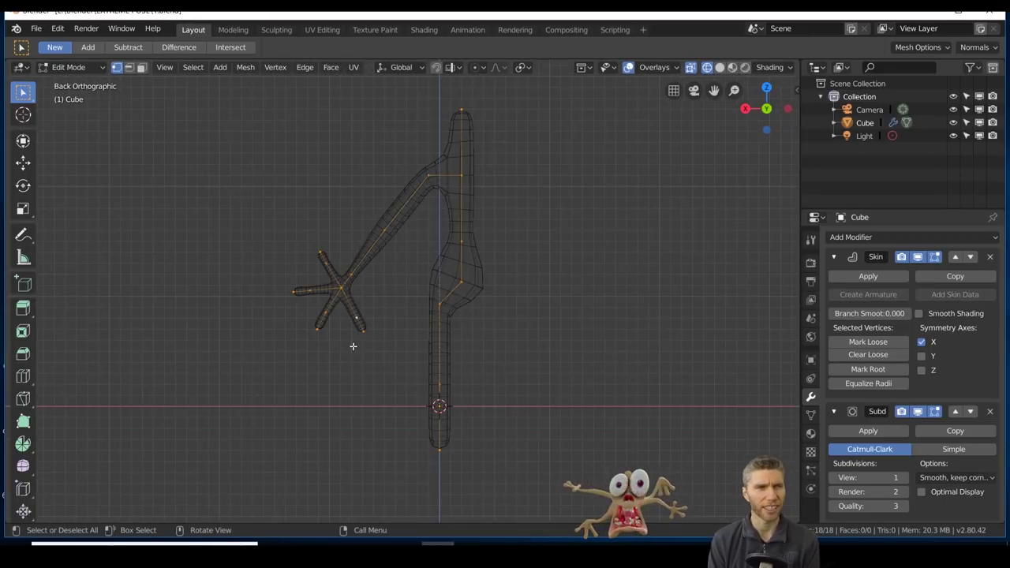
{"action": "key", "text": "Return"}
- Reposition the finger vertices of the mirrored hand to refine the finger lengths
{"action": "scroll", "coordinate": [467, 392], "scroll_direction": "up", "scroll_amount": 5}
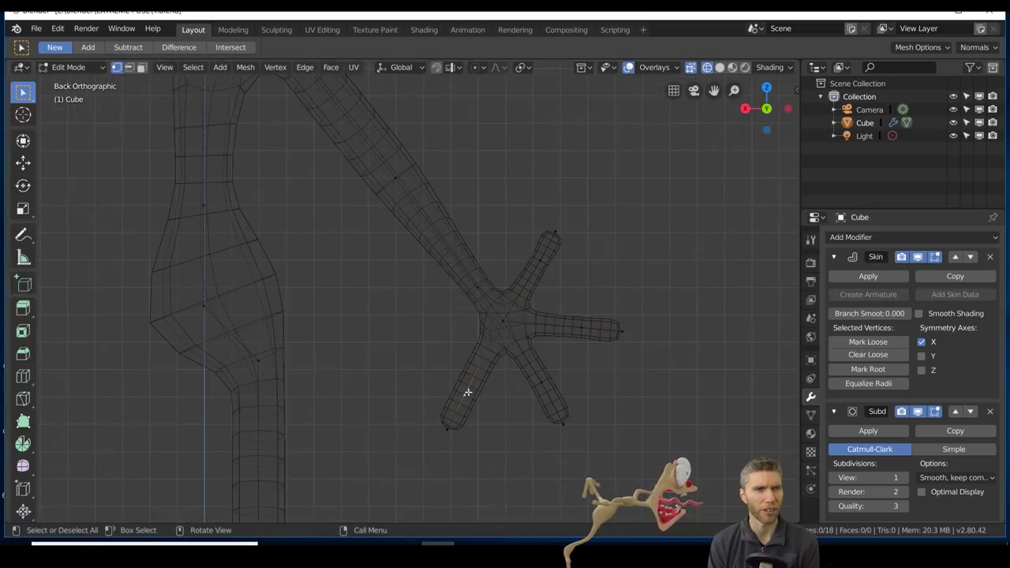
{"action": "left_click_drag", "start_coordinate": [444, 428], "coordinate": [447, 420]}
{"action": "left_click_drag", "start_coordinate": [587, 400], "coordinate": [535, 268]}
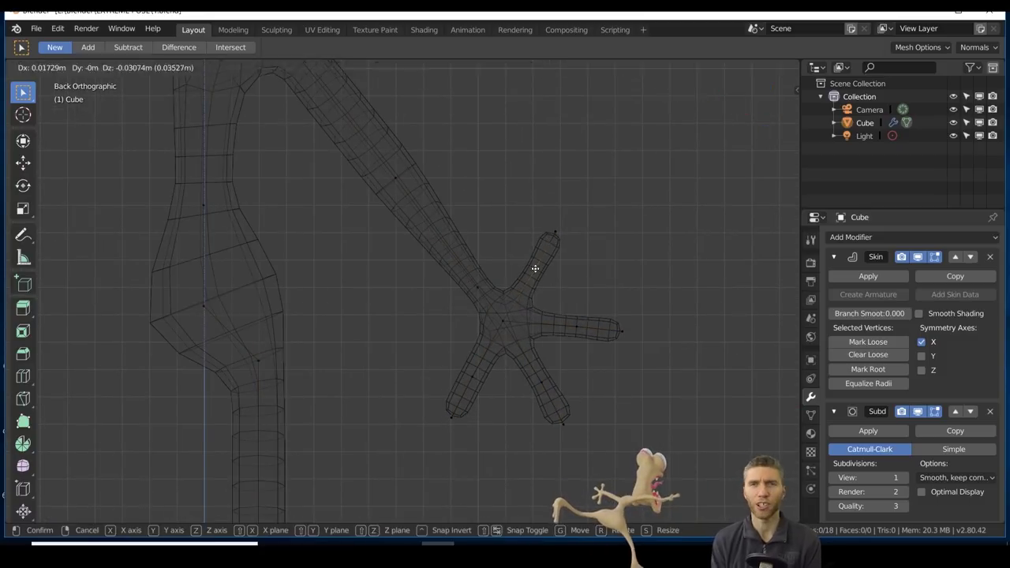
- Extrude the first short toes forward from the foot at the bottom of the leg
{"action": "middle_click_drag", "start_coordinate": [562, 427], "coordinate": [422, 362]}
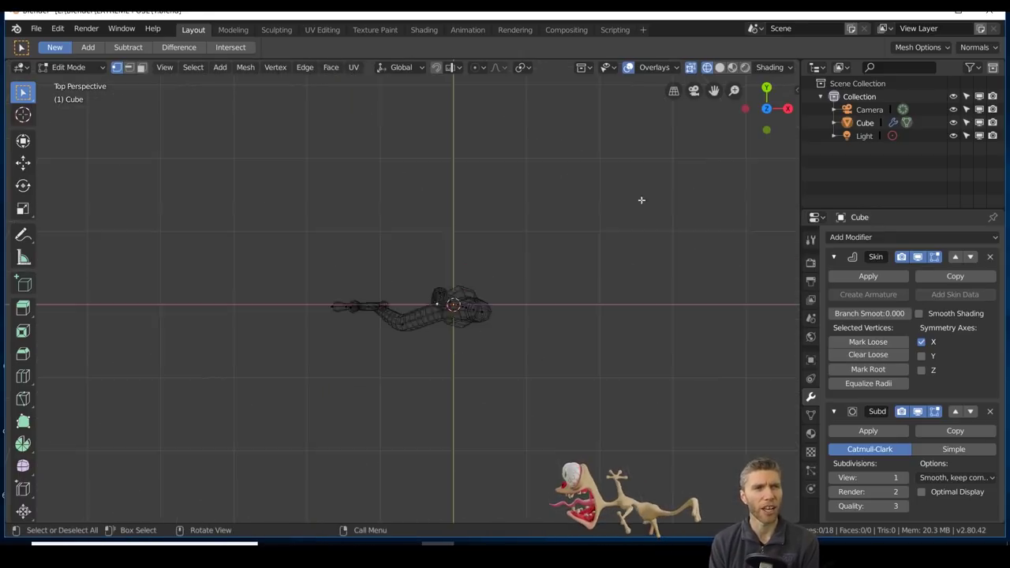
{"action": "scroll", "coordinate": [400, 364], "scroll_direction": "up", "scroll_amount": 5}
{"action": "key", "text": "e"}
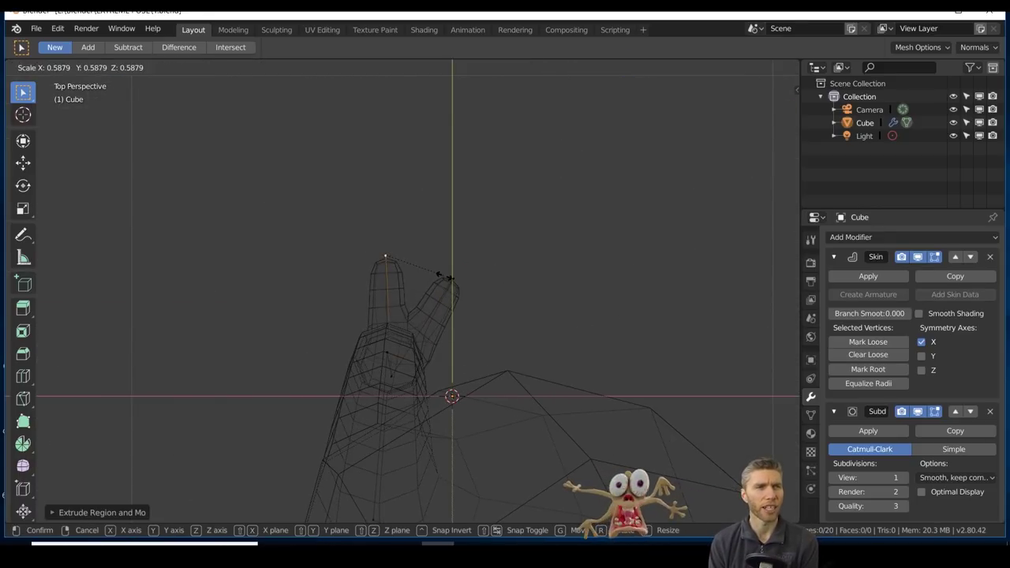
{"action": "left_click", "coordinate": [444, 277]}
{"action": "left_click", "coordinate": [409, 287]}
{"action": "middle_click_drag", "start_coordinate": [409, 287], "coordinate": [389, 300]}
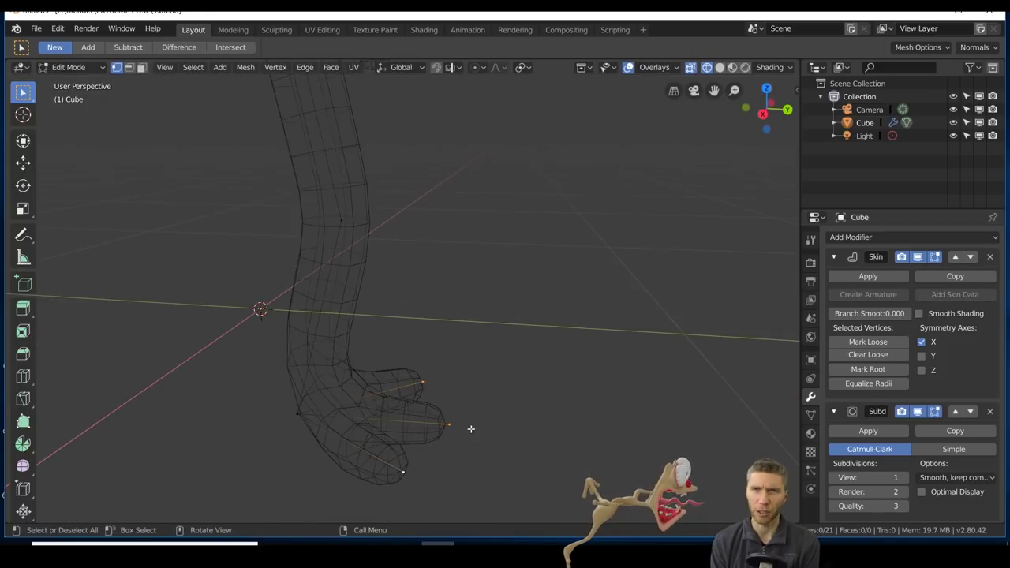
- Extend the three toes with another extrusion in top view and resize the skin at their tips
{"action": "key", "text": "KP_7"}
{"action": "key", "text": "e"}
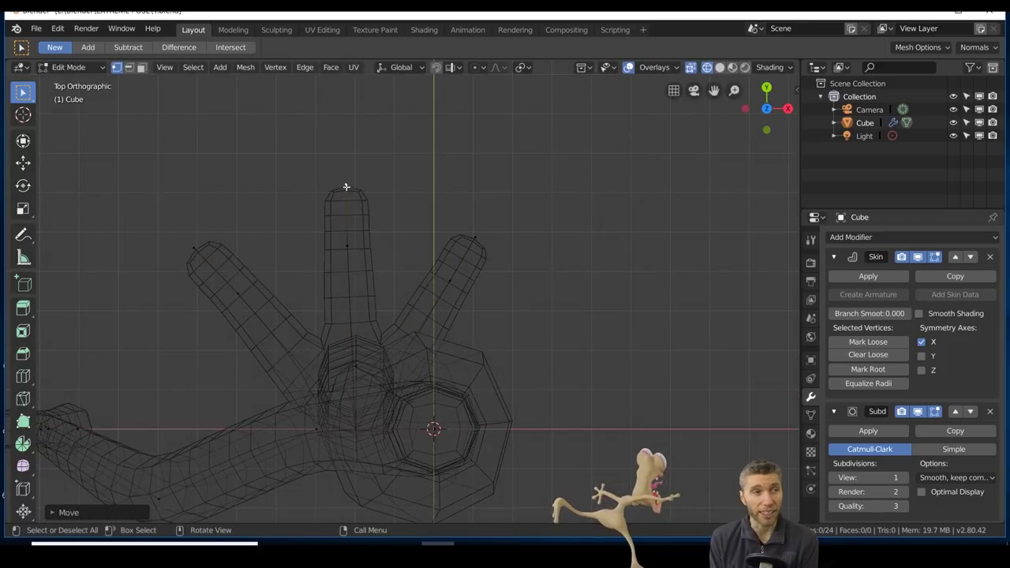
{"action": "key", "text": "ctrl+a"}
{"action": "left_click", "coordinate": [167, 229]}
{"action": "middle_click_drag", "start_coordinate": [166, 230], "coordinate": [453, 184]}
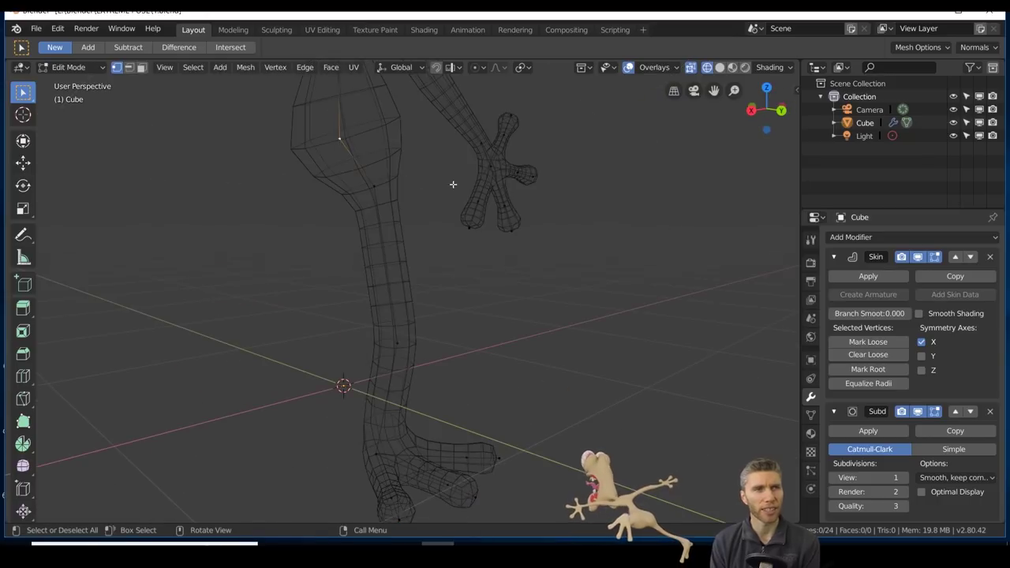
- Return the body to Object Mode with solid shading and deselect everything
{"action": "middle_click_drag", "start_coordinate": [799, 373], "coordinate": [460, 325]}
{"action": "key", "text": "Tab"}
{"action": "key", "text": "shift+z"}
{"action": "key", "text": "alt+a"}
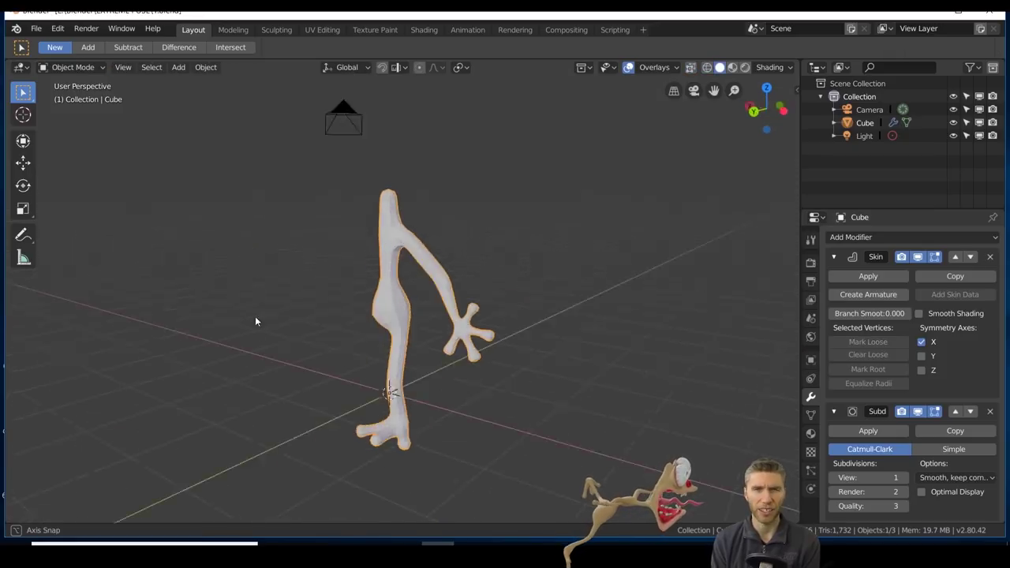
- Add an icosphere with 3 subdivisions and a 1 m radius and move it 1.79 m along X
{"action": "middle_click_drag", "start_coordinate": [255, 316], "coordinate": [286, 366]}
{"action": "key", "text": "shift+a"}
{"action": "left_click", "coordinate": [332, 343]}
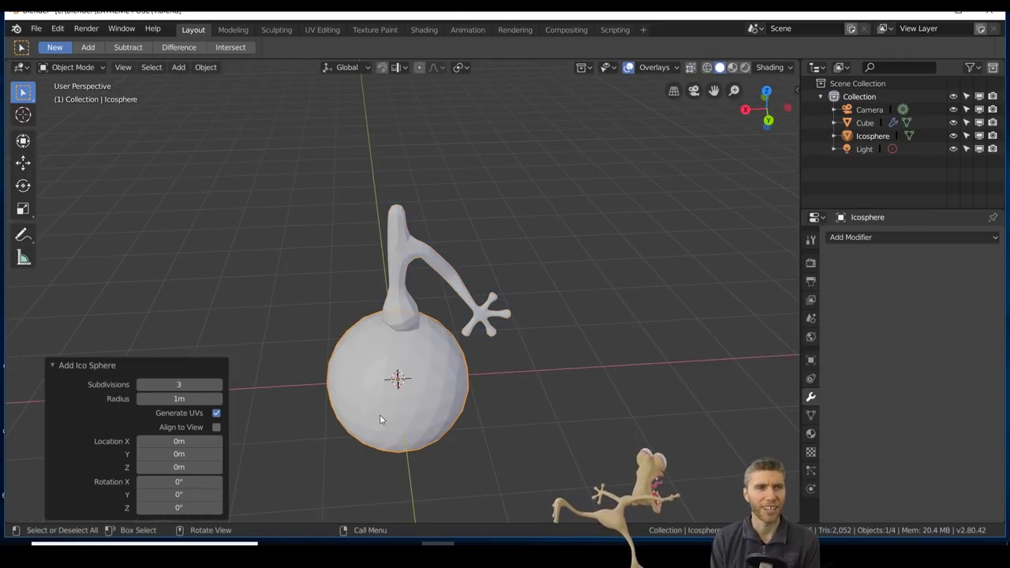
{"action": "key", "text": "g"}
{"action": "key", "text": "x"}
{"action": "left_click", "coordinate": [260, 414]}
{"action": "middle_click_drag", "start_coordinate": [260, 414], "coordinate": [420, 311]}
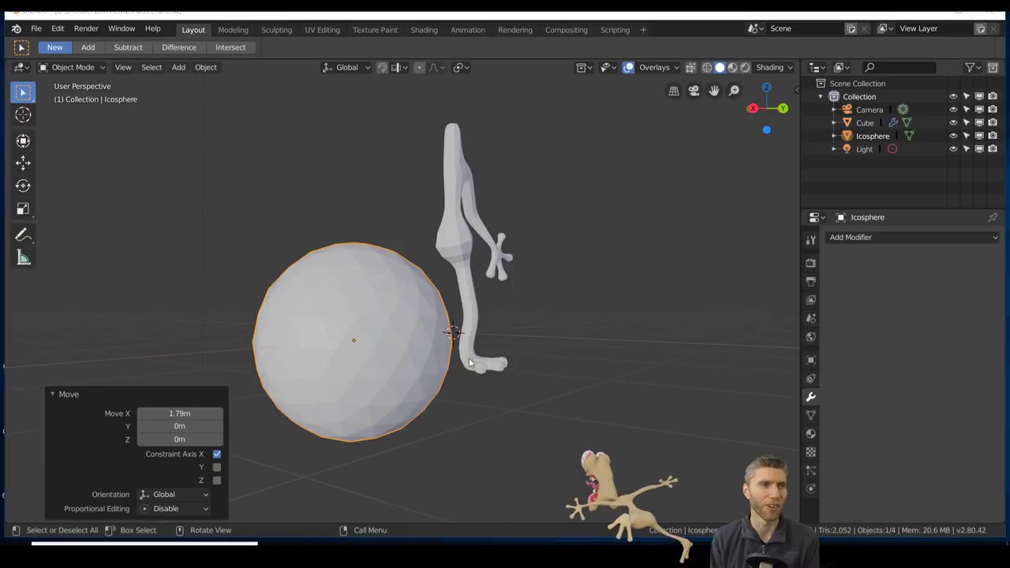
- Open the icosphere in the Sculpting workspace and enable Dyntopo with constant detail at resolution 5
{"action": "middle_click_drag", "start_coordinate": [469, 362], "coordinate": [595, 331]}
{"action": "key", "text": "ctrl+Page_Down"}
{"action": "key", "text": "ctrl+Page_Down"}
{"action": "middle_click_drag", "start_coordinate": [592, 293], "coordinate": [723, 403]}
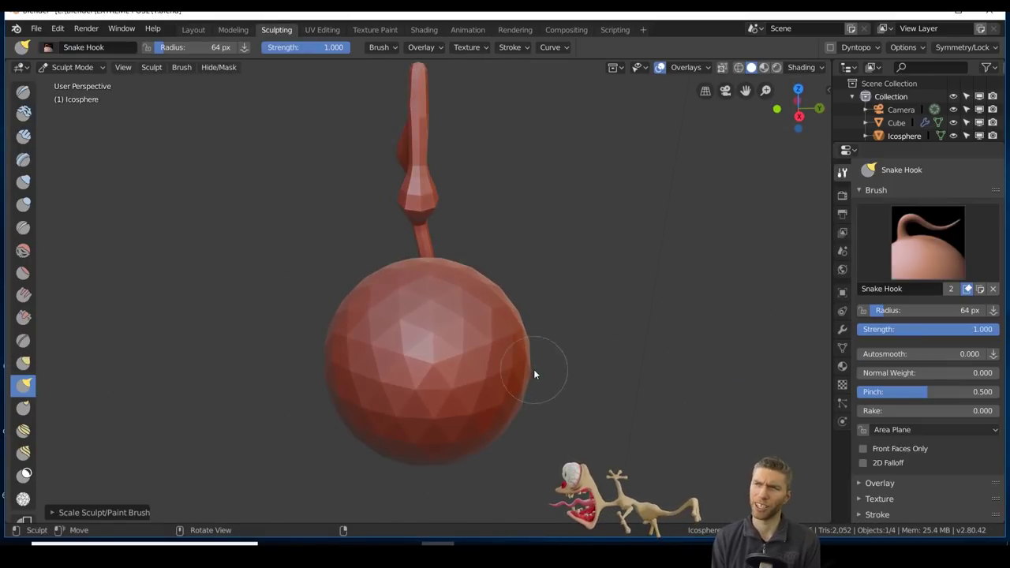
{"action": "left_click", "coordinate": [841, 348]}
{"action": "left_click", "coordinate": [841, 172]}
{"action": "left_click", "coordinate": [870, 463]}
{"action": "scroll", "coordinate": [962, 360], "scroll_direction": "down", "scroll_amount": 3}
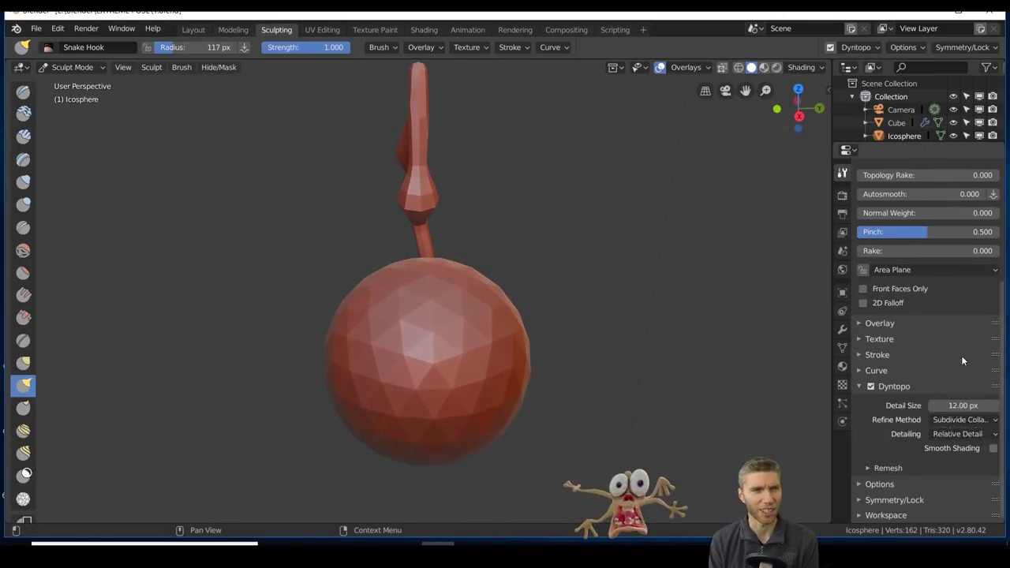
- Sculpt the icosphere into a head with a protruding nose, a gaping mouth and a long jaw, using Snake Hook and Draw brushes
{"action": "mouse_move", "coordinate": [544, 388]}
{"action": "left_mouse_down"}
{"action": "mouse_move", "coordinate": [469, 348]}
{"action": "mouse_move", "coordinate": [497, 323]}
{"action": "mouse_move", "coordinate": [448, 347]}
{"action": "left_mouse_up"}
{"action": "mouse_move", "coordinate": [448, 347]}
{"action": "middle_mouse_down"}
{"action": "mouse_move", "coordinate": [629, 280]}
{"action": "mouse_move", "coordinate": [492, 343]}
{"action": "middle_mouse_up"}
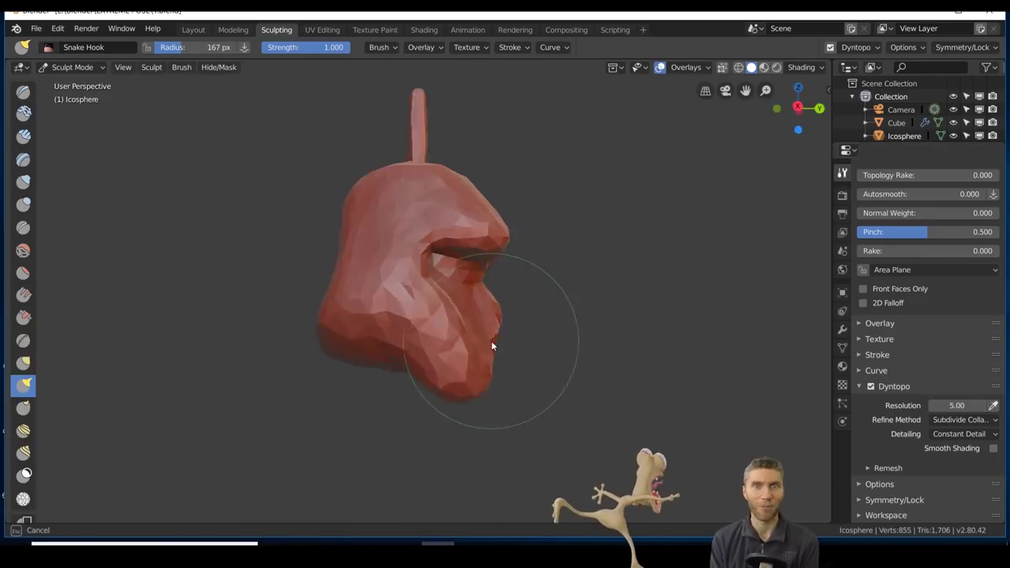
{"action": "left_click_drag", "start_coordinate": [491, 343], "coordinate": [416, 383]}
{"action": "mouse_move", "coordinate": [416, 383]}
{"action": "middle_mouse_down"}
{"action": "mouse_move", "coordinate": [361, 342]}
{"action": "mouse_move", "coordinate": [602, 334]}
{"action": "mouse_move", "coordinate": [519, 281]}
{"action": "mouse_move", "coordinate": [465, 334]}
{"action": "mouse_move", "coordinate": [421, 447]}
{"action": "mouse_move", "coordinate": [386, 280]}
{"action": "mouse_move", "coordinate": [441, 299]}
{"action": "mouse_move", "coordinate": [433, 363]}
{"action": "mouse_move", "coordinate": [408, 405]}
{"action": "mouse_move", "coordinate": [497, 378]}
{"action": "mouse_move", "coordinate": [435, 303]}
{"action": "middle_mouse_up"}
{"action": "key", "text": "x"}
{"action": "left_click_drag", "start_coordinate": [435, 303], "coordinate": [379, 215]}
{"action": "mouse_move", "coordinate": [381, 227]}
{"action": "middle_mouse_down"}
{"action": "mouse_move", "coordinate": [383, 153]}
{"action": "mouse_move", "coordinate": [457, 246]}
{"action": "mouse_move", "coordinate": [428, 300]}
{"action": "mouse_move", "coordinate": [361, 354]}
{"action": "mouse_move", "coordinate": [458, 282]}
{"action": "middle_mouse_up"}
{"action": "key", "text": "k"}
{"action": "left_click_drag", "start_coordinate": [491, 318], "coordinate": [535, 295]}
{"action": "mouse_move", "coordinate": [535, 295]}
{"action": "middle_mouse_down"}
{"action": "mouse_move", "coordinate": [618, 358]}
{"action": "mouse_move", "coordinate": [571, 375]}
{"action": "mouse_move", "coordinate": [550, 271]}
{"action": "middle_mouse_up"}
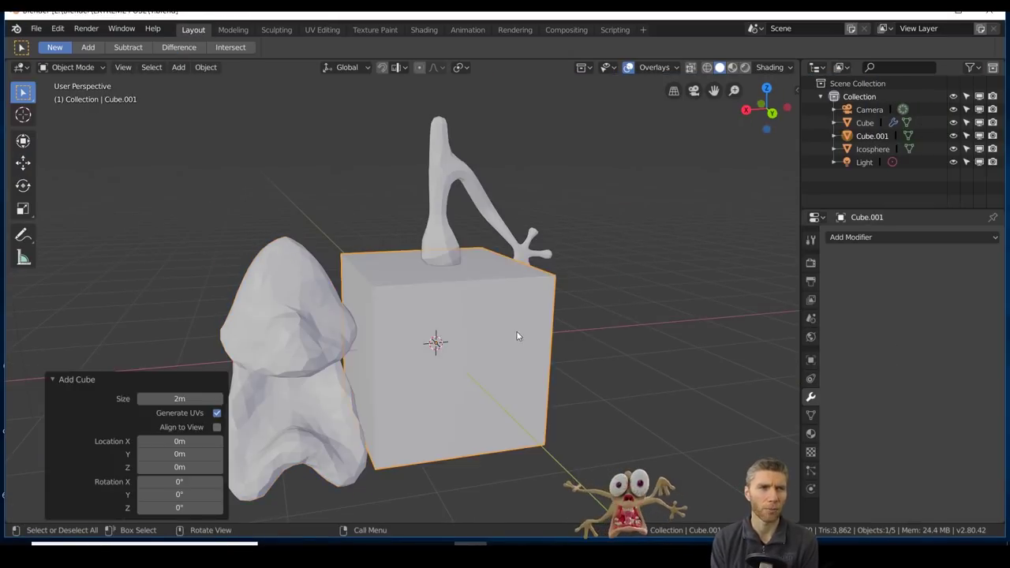
- Round the new cube with level 2 subdivision, offset it -2.41 m along X and open it in the Sculpting workspace
{"action": "key", "text": "ctrl+2"}
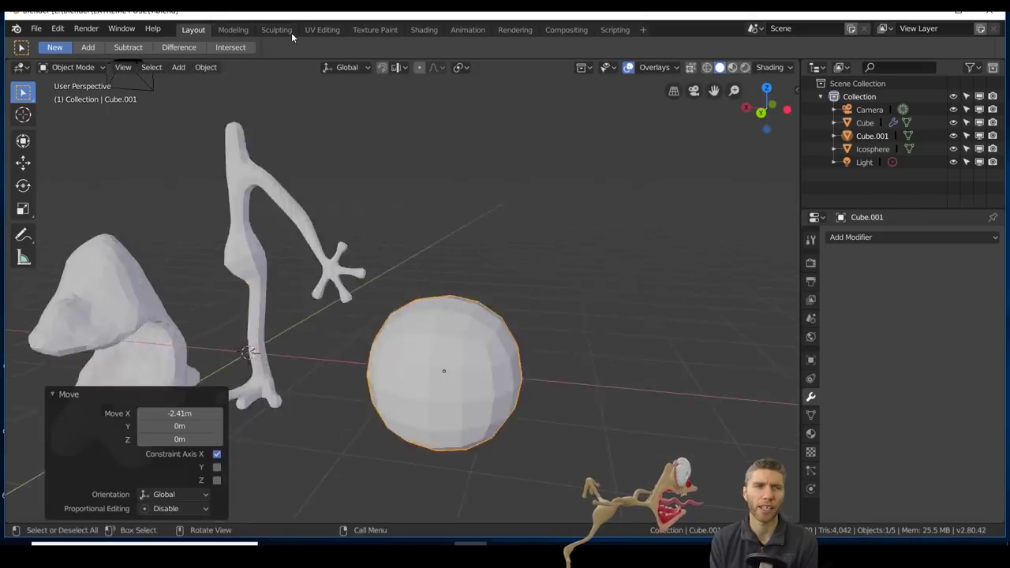
{"action": "left_click", "coordinate": [278, 30]}
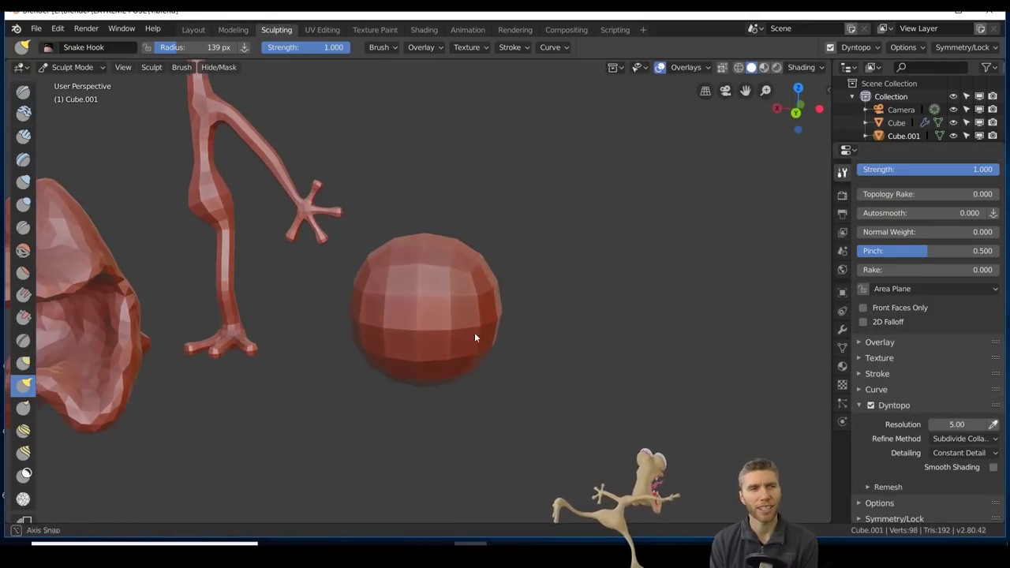
{"action": "mouse_move", "coordinate": [475, 337]}
{"action": "middle_mouse_down"}
{"action": "mouse_move", "coordinate": [397, 313]}
{"action": "mouse_move", "coordinate": [355, 339]}
{"action": "mouse_move", "coordinate": [444, 332]}
{"action": "mouse_move", "coordinate": [393, 280]}
{"action": "middle_mouse_up"}
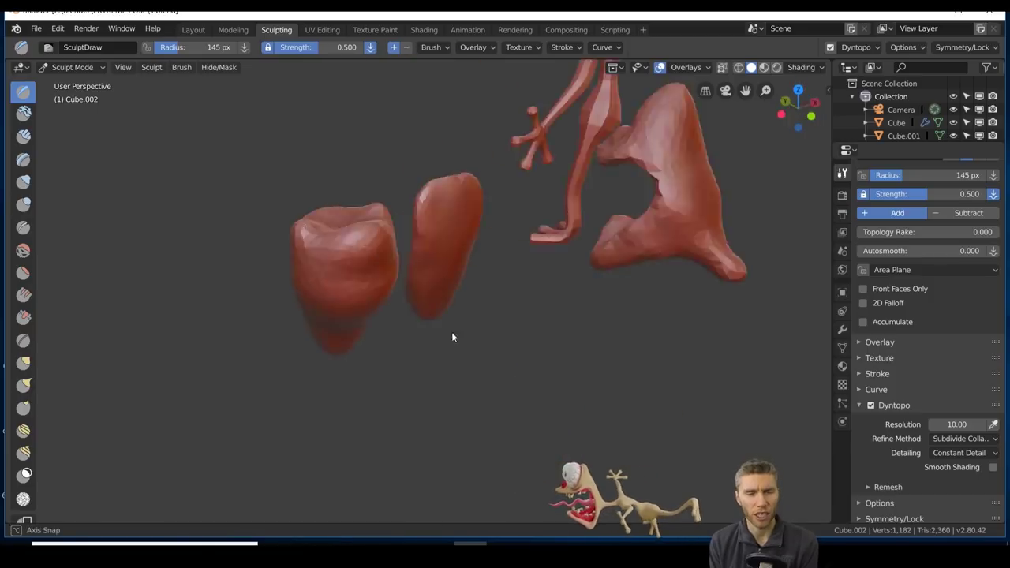
- Duplicate the sculpted head and place the copy along the X axis
{"action": "middle_click_drag", "start_coordinate": [452, 337], "coordinate": [628, 343]}
{"action": "scroll", "coordinate": [629, 342], "scroll_direction": "up", "scroll_amount": 3}
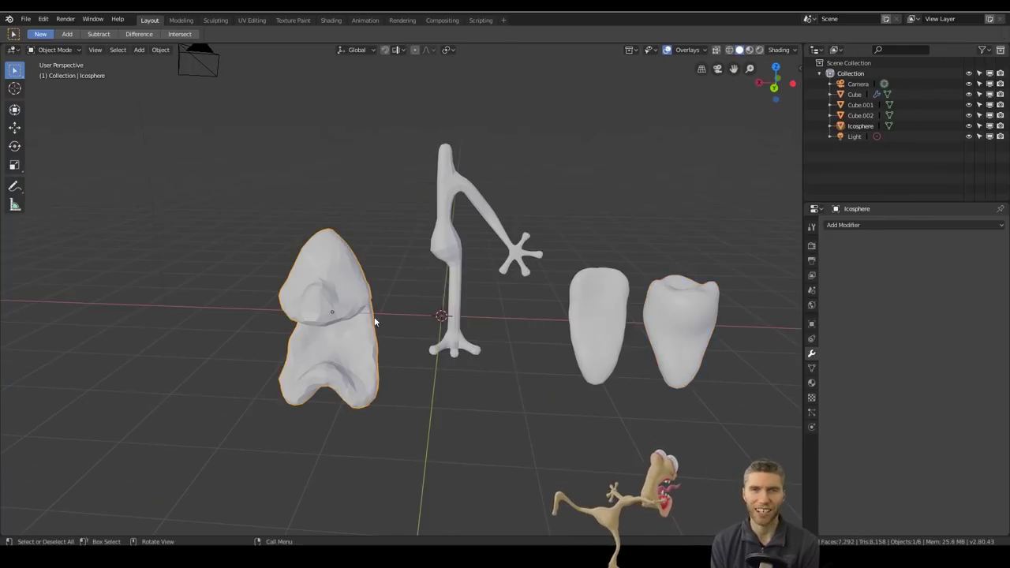
{"action": "key", "text": "shift+d"}
{"action": "key", "text": "x"}
{"action": "left_click", "coordinate": [356, 349]}
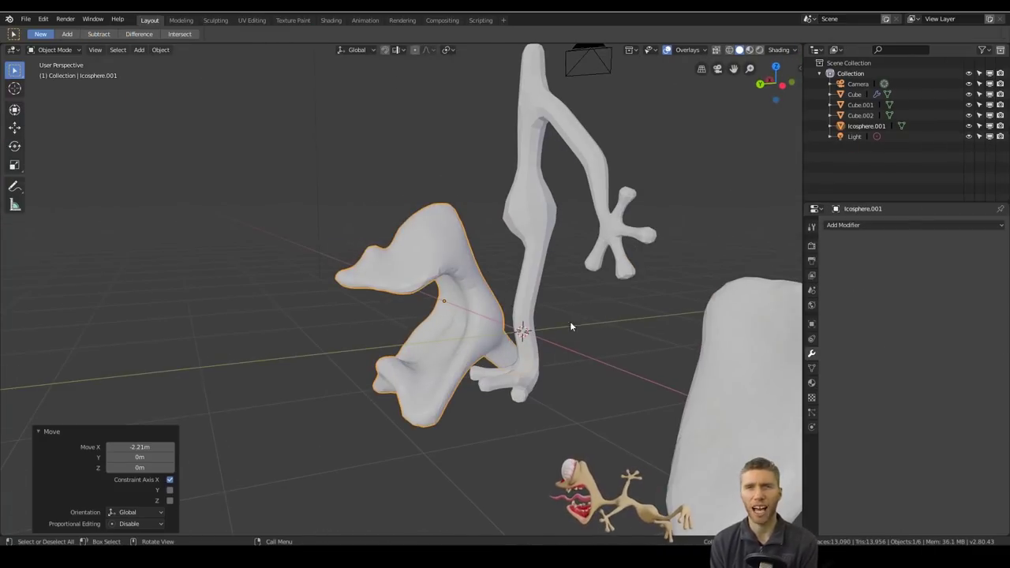
- Rotate the skinned body 180° around the Z axis
{"action": "middle_click_drag", "start_coordinate": [570, 321], "coordinate": [165, 14]}
{"action": "key", "text": "KP_1"}
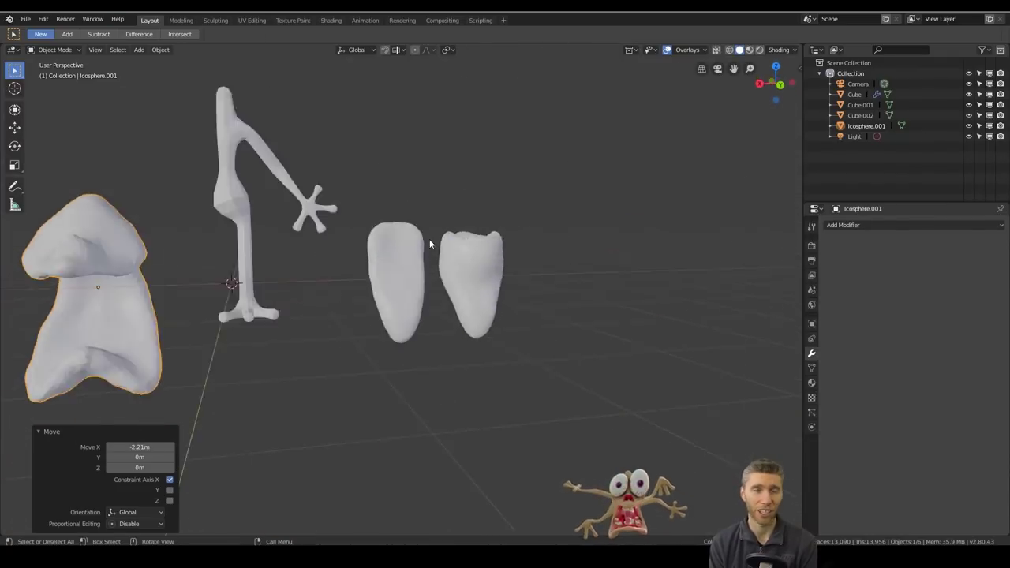
{"action": "scroll", "coordinate": [389, 341], "scroll_direction": "up", "scroll_amount": 4}
{"action": "left_click", "coordinate": [382, 230]}
{"action": "type", "text": "rz180"}
{"action": "key", "text": "Return"}
- Rotate the sculpted head 180° around the Z axis so its face points to the front view
{"action": "scroll", "coordinate": [383, 232], "scroll_direction": "down", "scroll_amount": 2}
{"action": "left_click", "coordinate": [592, 331]}
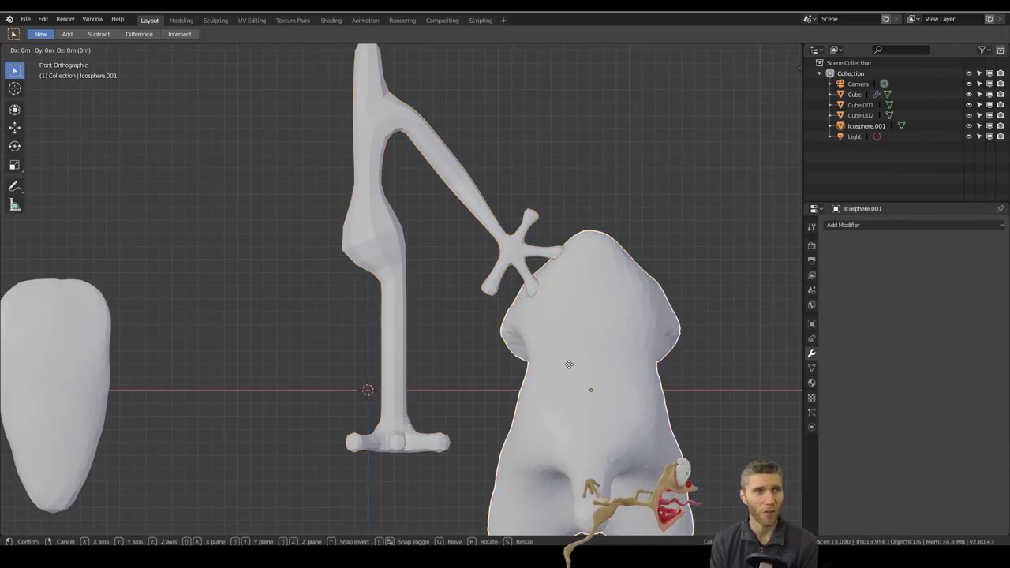
{"action": "type", "text": "rz180"}
{"action": "key", "text": "Return"}
{"action": "middle_click_drag", "start_coordinate": [473, 316], "coordinate": [376, 304]}
{"action": "key", "text": "KP_1"}
{"action": "scroll", "coordinate": [407, 314], "scroll_direction": "up", "scroll_amount": 2}
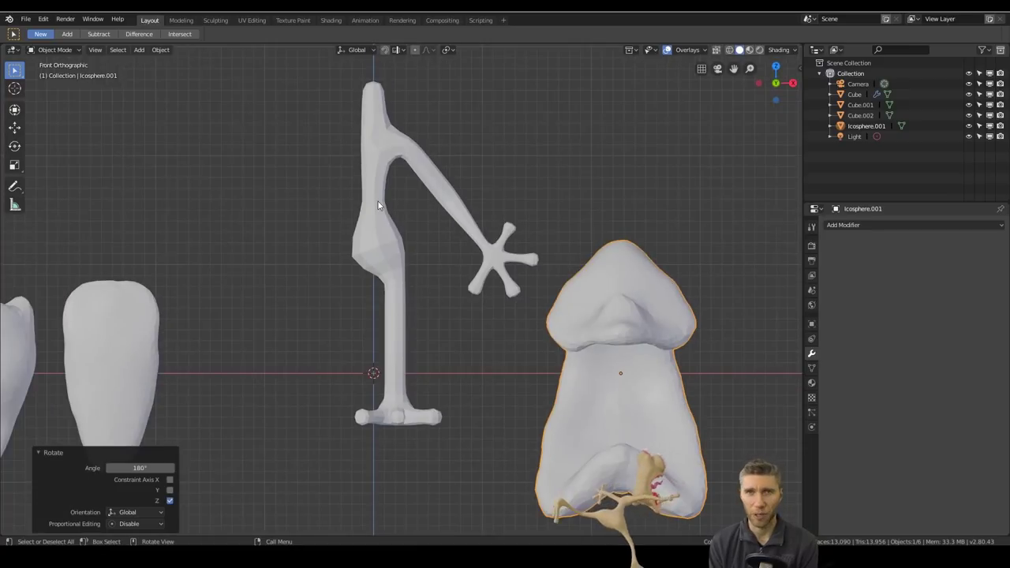
- Add an armature at the scene origin and set its bones to display in front of the body mesh
{"action": "key", "text": "shift+a"}
{"action": "left_click", "coordinate": [461, 342]}
{"action": "left_click", "coordinate": [811, 368]}
{"action": "left_click", "coordinate": [990, 408]}
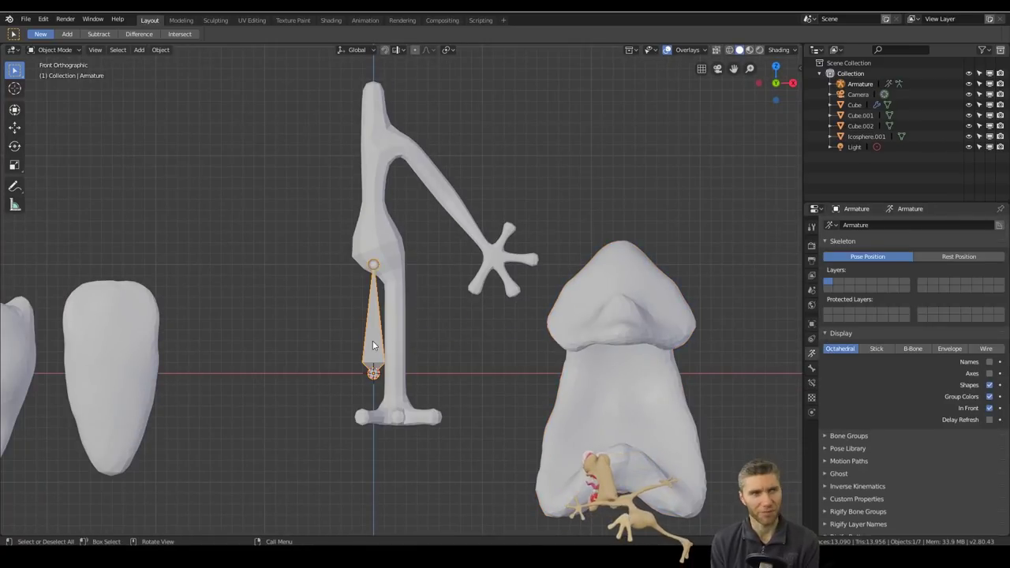
- Position and shorten the first bone along Z inside the body's lower torso, and enable X-axis mirroring for the armature
{"action": "key", "text": "Tab"}
{"action": "key", "text": "g"}
{"action": "key", "text": "z"}
{"action": "left_click", "coordinate": [176, 153]}
{"action": "left_click", "coordinate": [372, 140]}
{"action": "key", "text": "g"}
{"action": "key", "text": "z"}
{"action": "key", "text": "Return"}
{"action": "left_click", "coordinate": [811, 226]}
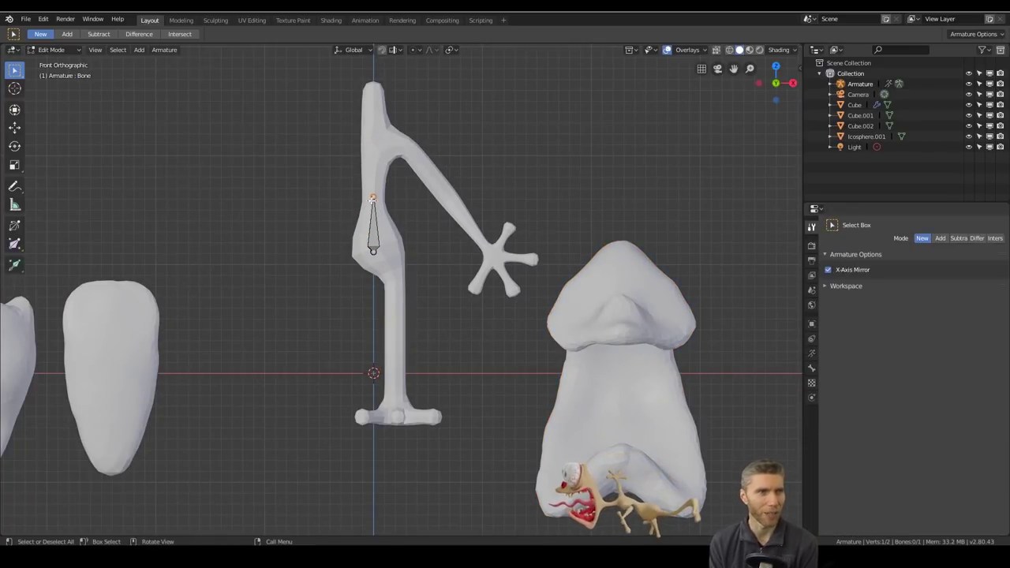
- Extrude two more spine bones straight up to shoulder height and adjust their joints along Z
{"action": "key", "text": "e"}
{"action": "key", "text": "Return"}
{"action": "right_click", "coordinate": [374, 193]}
{"action": "left_click", "coordinate": [373, 186]}
{"action": "key", "text": "g"}
{"action": "key", "text": "z"}
{"action": "left_click", "coordinate": [377, 142]}
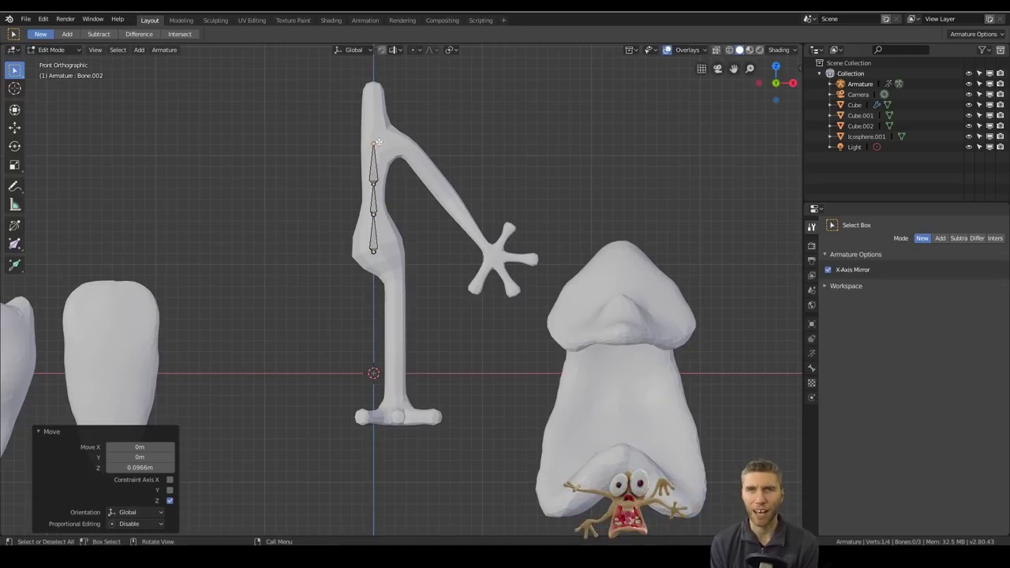
- Extrude bones from the top of the spine through the shoulder, arm and hand, and branch chains into the fingers
{"action": "key", "text": "e"}
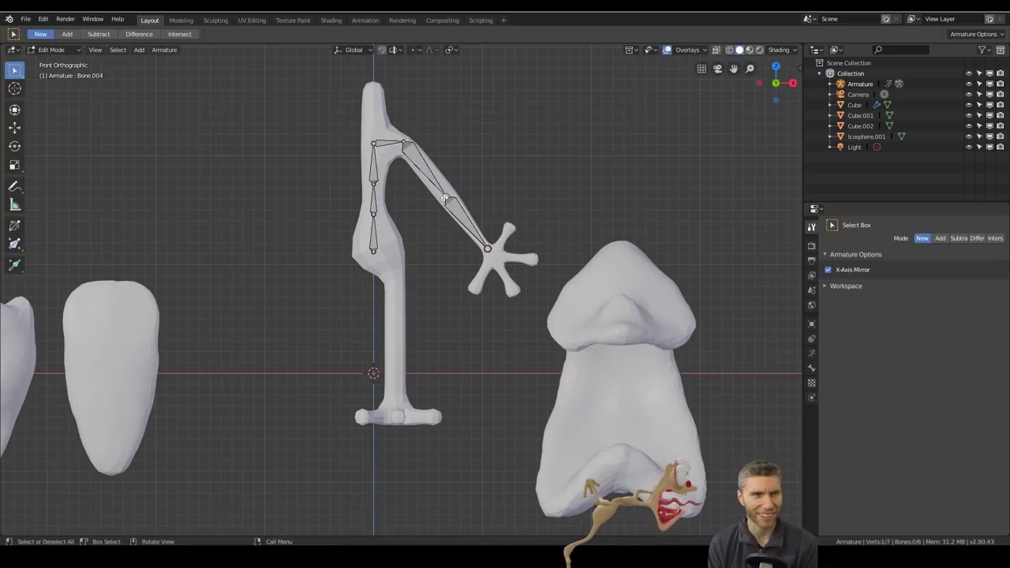
{"action": "left_click", "coordinate": [489, 252]}
{"action": "key", "text": "g"}
{"action": "left_click", "coordinate": [494, 259]}
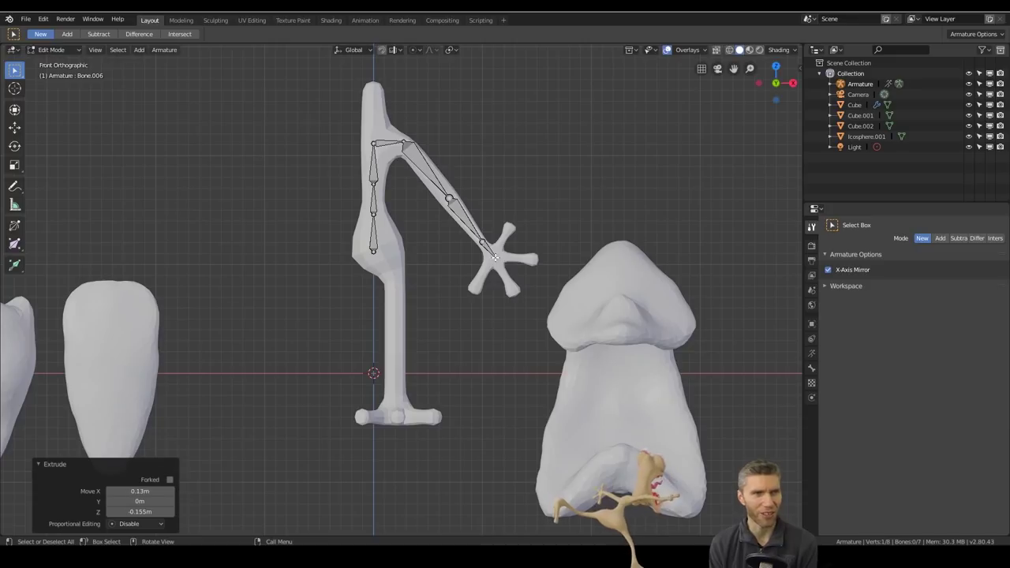
{"action": "left_click", "coordinate": [496, 256]}
{"action": "key", "text": "e"}
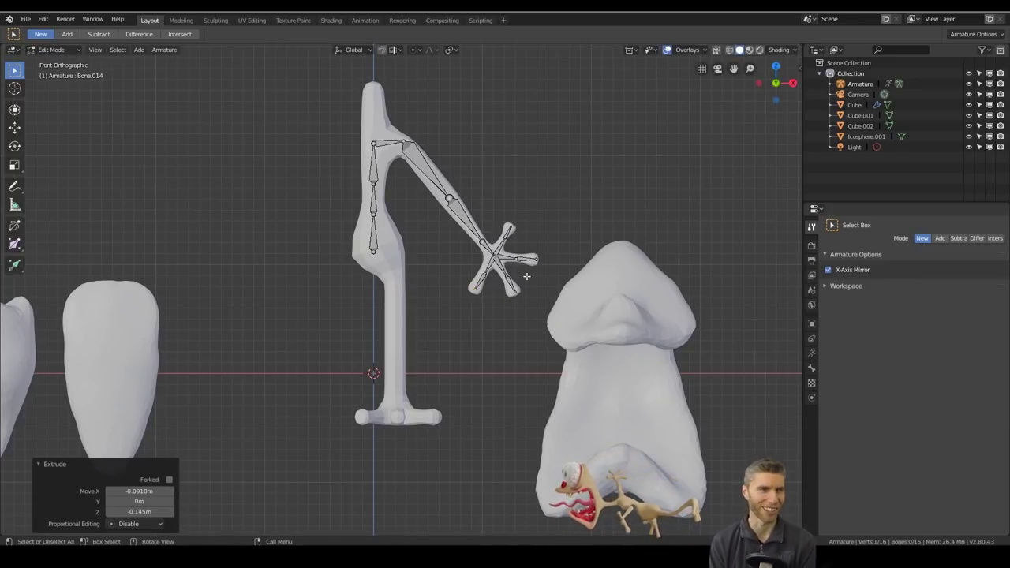
- Extrude neck and head bones upward from the spine, and hip and leg bones from the pelvis to the ankle
{"action": "left_click", "coordinate": [365, 114]}
{"action": "left_click", "coordinate": [373, 251]}
{"action": "key", "text": "e"}
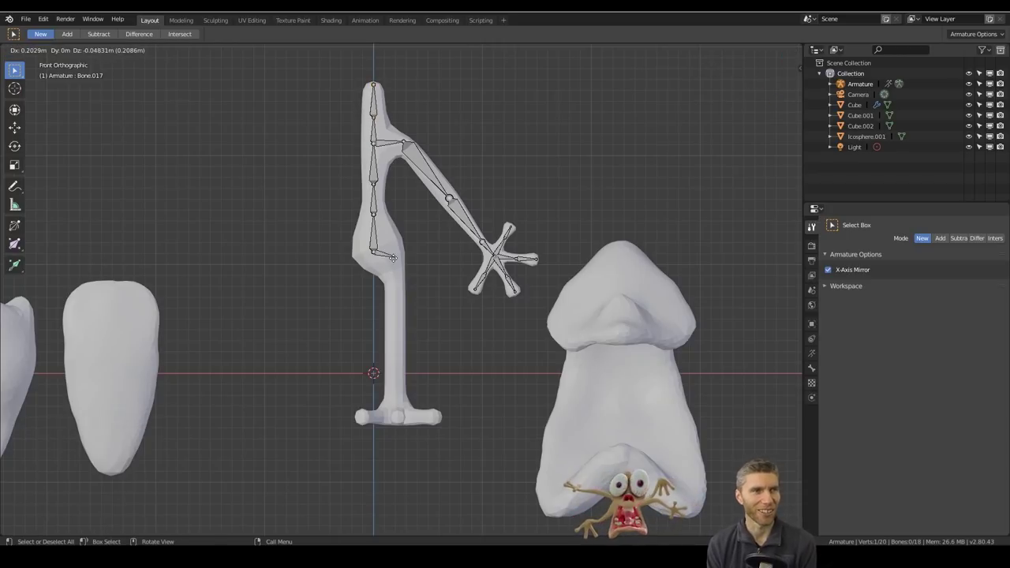
{"action": "key", "text": "KP_3"}
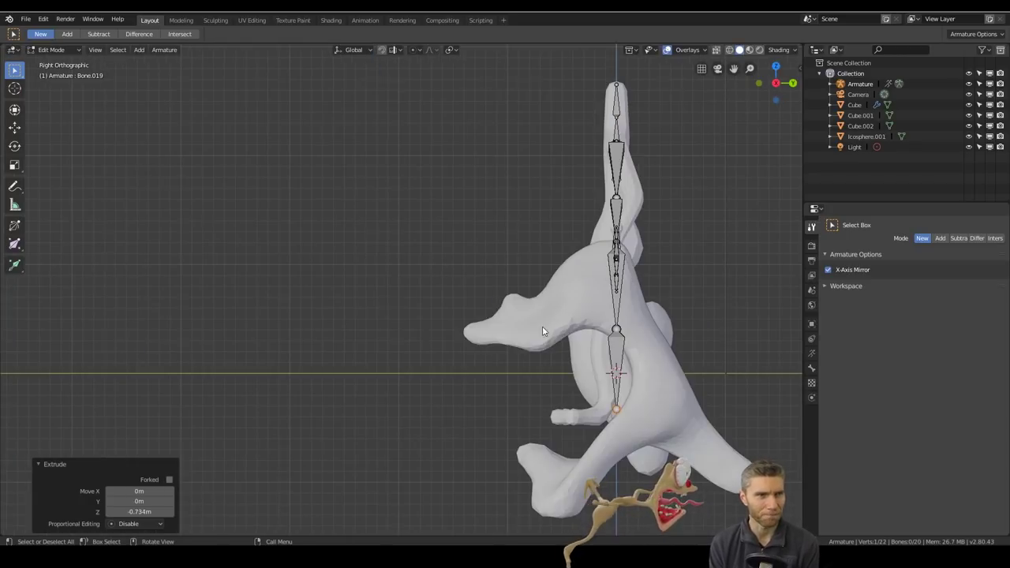
- Hide the head and tooth meshes and adjust the skinned body's leg alongside its bones
{"action": "key", "text": "Tab"}
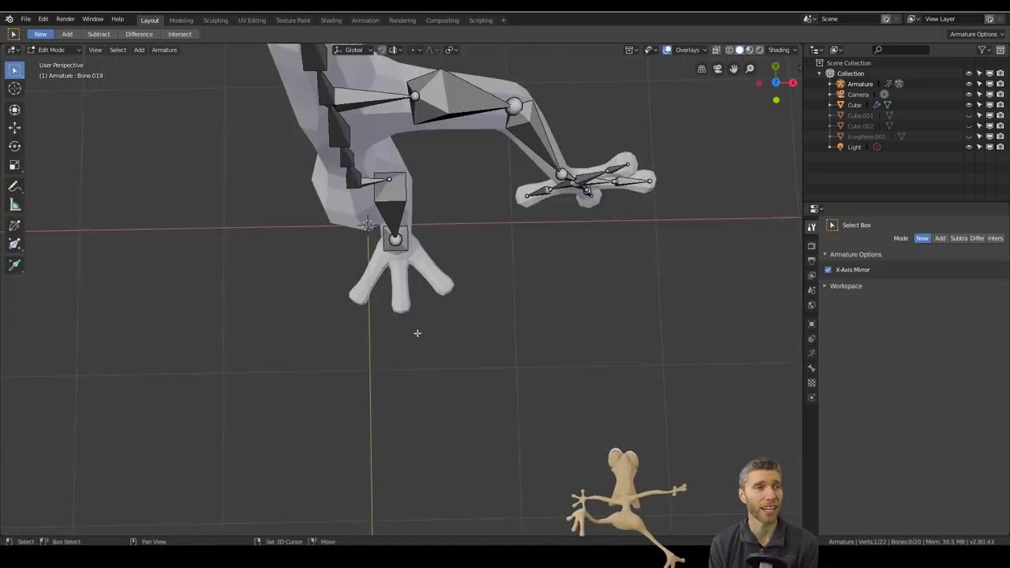
{"action": "middle_click_drag", "start_coordinate": [415, 333], "coordinate": [395, 348]}
{"action": "key", "text": "KP_3"}
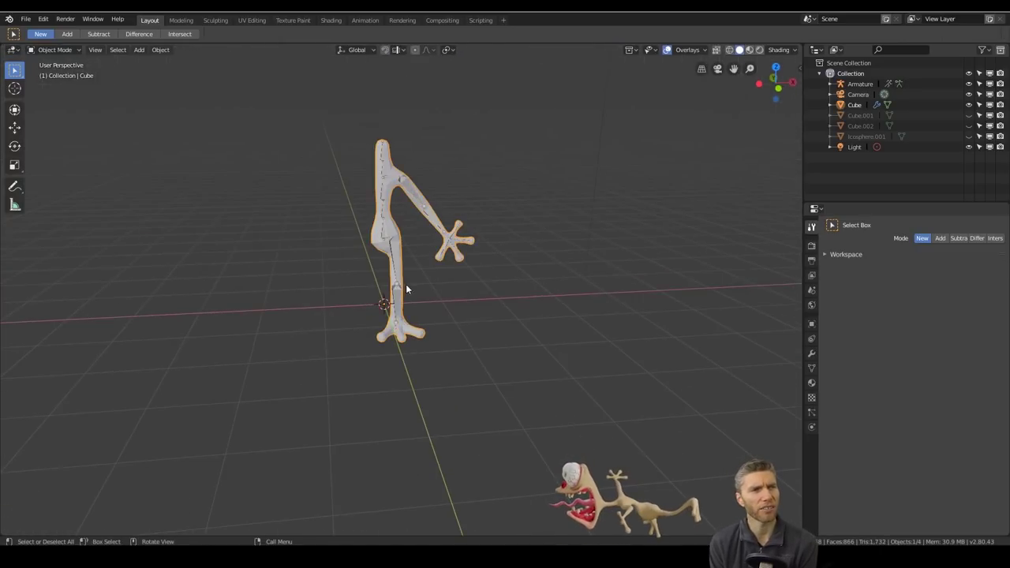
{"action": "left_click", "coordinate": [407, 288]}
- Fit the leg bones to the knee and ankle, extrude foot and toe bones, and duplicate the toe chain for the neighbouring toes
{"action": "middle_click_drag", "start_coordinate": [444, 306], "coordinate": [478, 266], "text": "ctrl"}
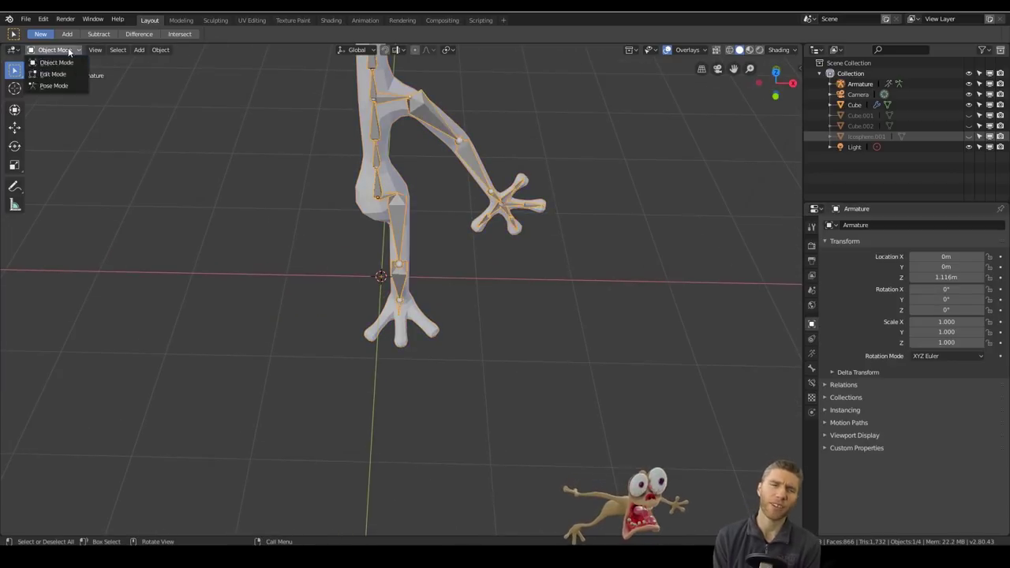
{"action": "left_click", "coordinate": [49, 67]}
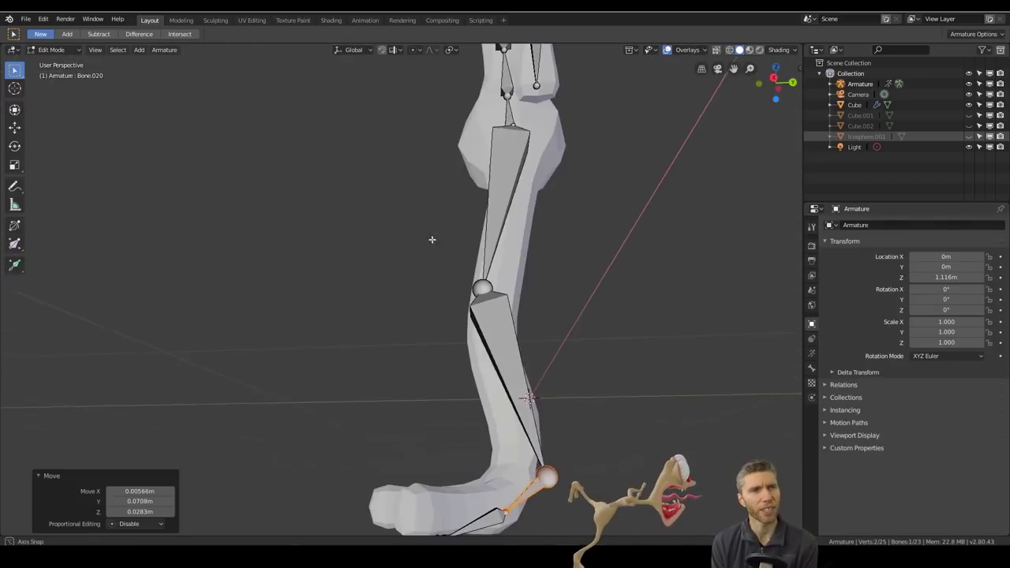
{"action": "middle_click_drag", "start_coordinate": [434, 239], "coordinate": [413, 420]}
{"action": "key", "text": "KP_1"}
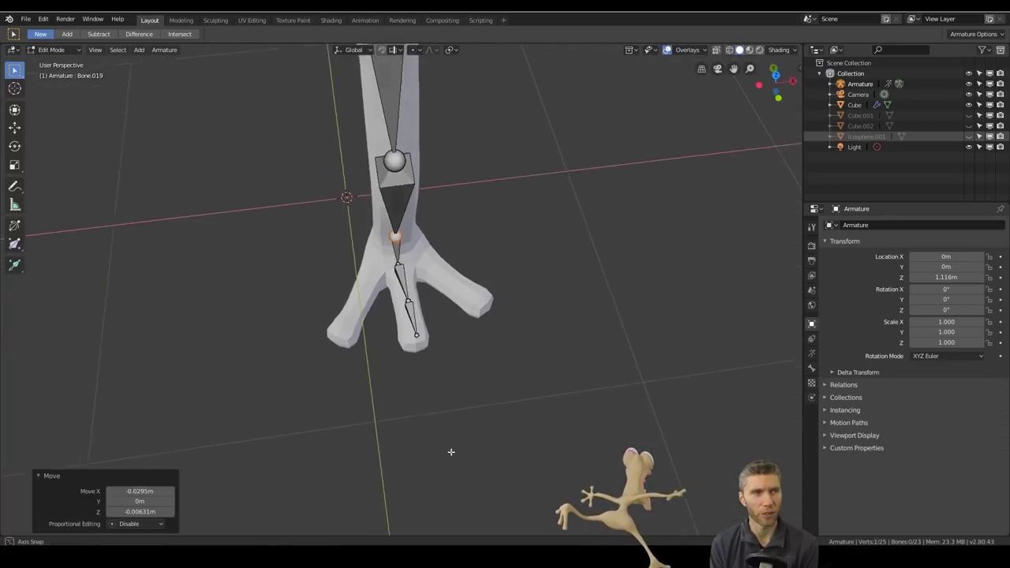
{"action": "key", "text": "shift+d"}
{"action": "left_click", "coordinate": [447, 312]}
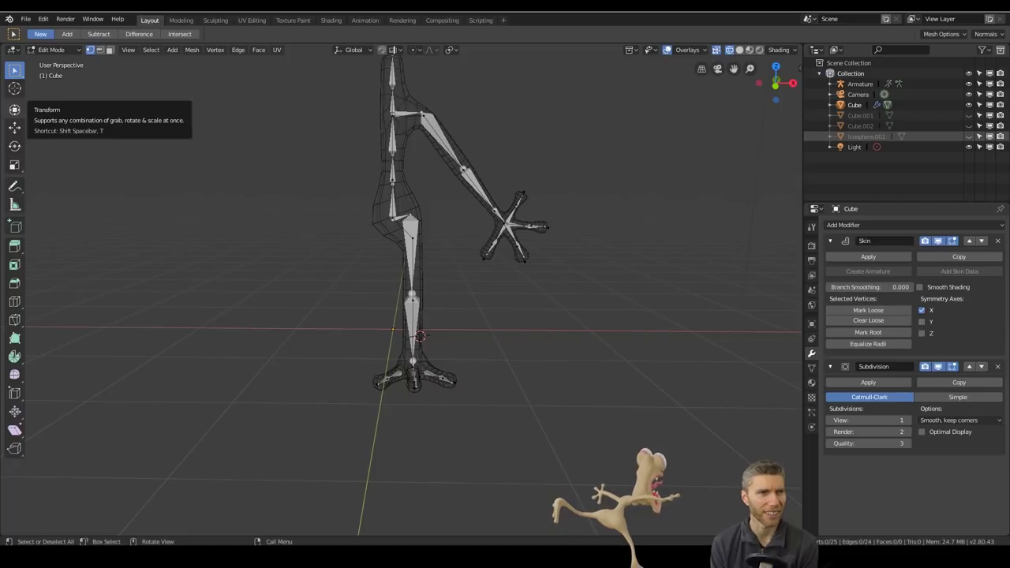
- Try applying the body's Skin and Subdivision modifiers and opening the result in the Sculpting workspace
{"action": "middle_click_drag", "start_coordinate": [578, 304], "coordinate": [571, 241]}
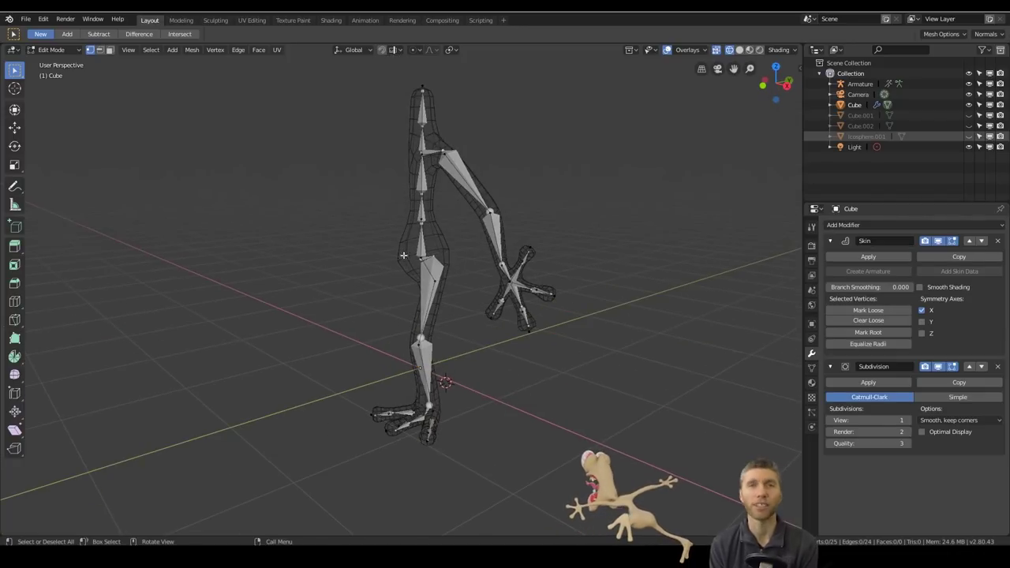
{"action": "key", "text": "Tab"}
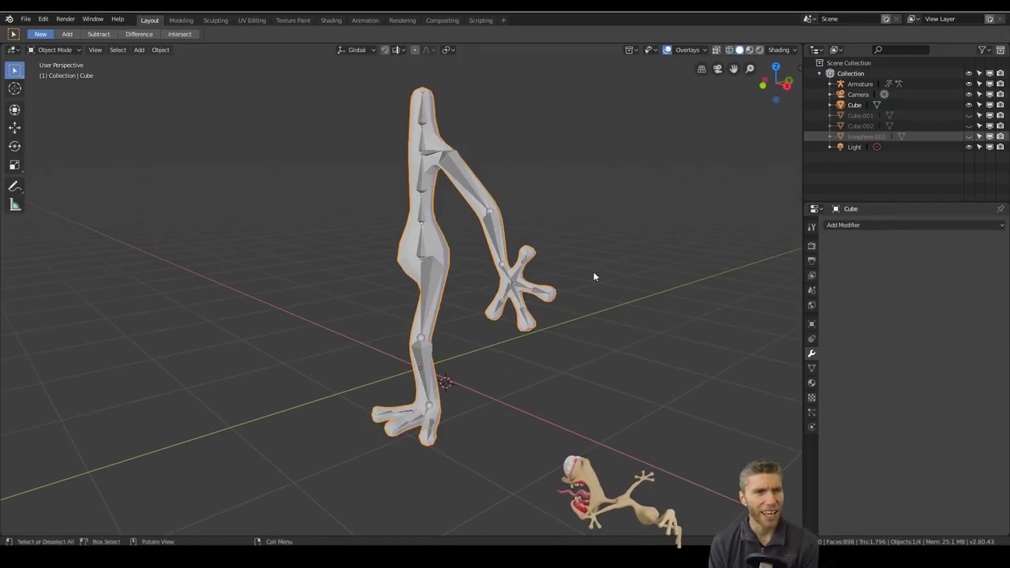
{"action": "middle_click_drag", "start_coordinate": [593, 272], "coordinate": [531, 298]}
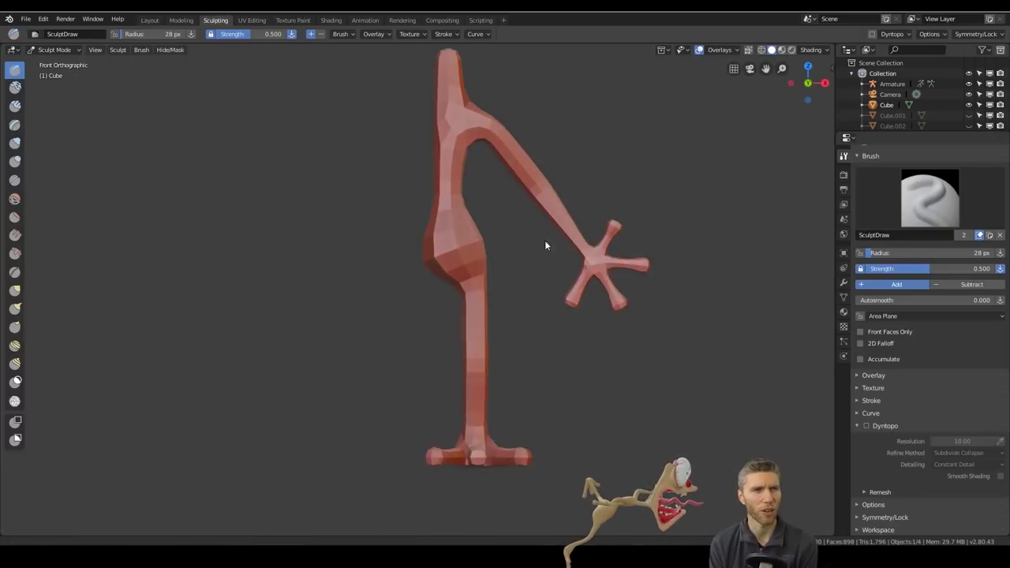
- Try to symmetrize the half body with Dyntopo enabled
{"action": "left_click", "coordinate": [865, 426]}
{"action": "left_click", "coordinate": [880, 508]}
{"action": "scroll", "coordinate": [884, 497], "scroll_direction": "down", "scroll_amount": 2}
{"action": "left_click", "coordinate": [888, 489]}
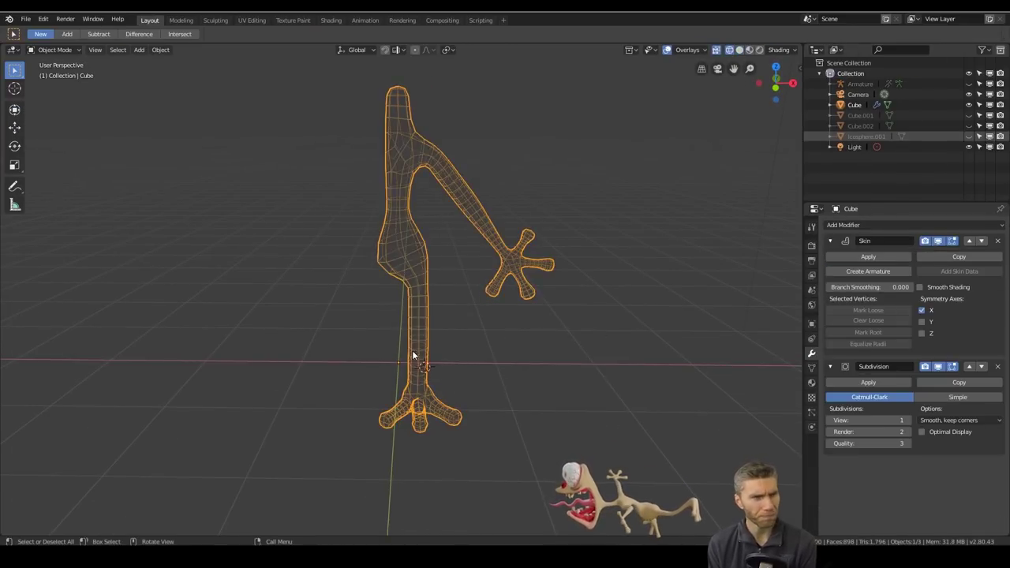
- Move the body's leg farther from the centre line and apply the Skin and Subdivision modifiers for sculpting
{"action": "middle_click_drag", "start_coordinate": [411, 355], "coordinate": [452, 324]}
{"action": "key", "text": "Tab"}
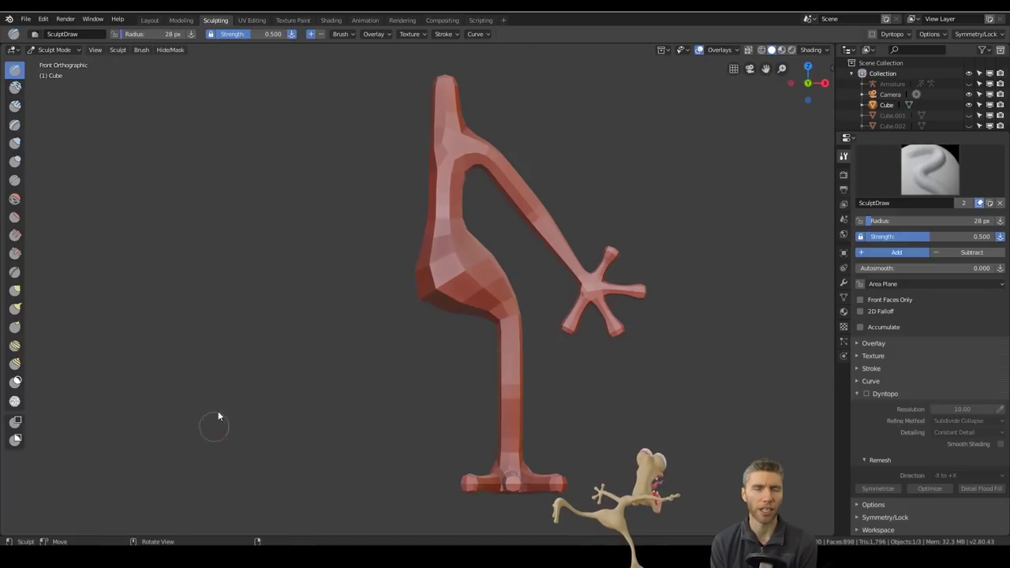
{"action": "key", "text": "ctrl+a"}
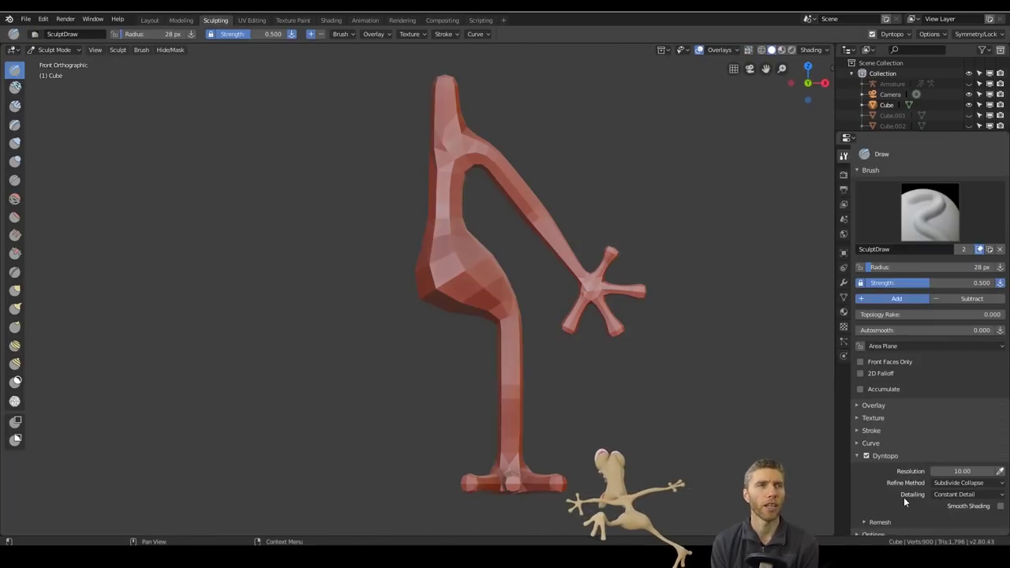
- Symmetrize the body from +X to -X with Dyntopo and shape its belly with Snake Hook at resolution 15
{"action": "scroll", "coordinate": [903, 497], "scroll_direction": "down", "scroll_amount": 3}
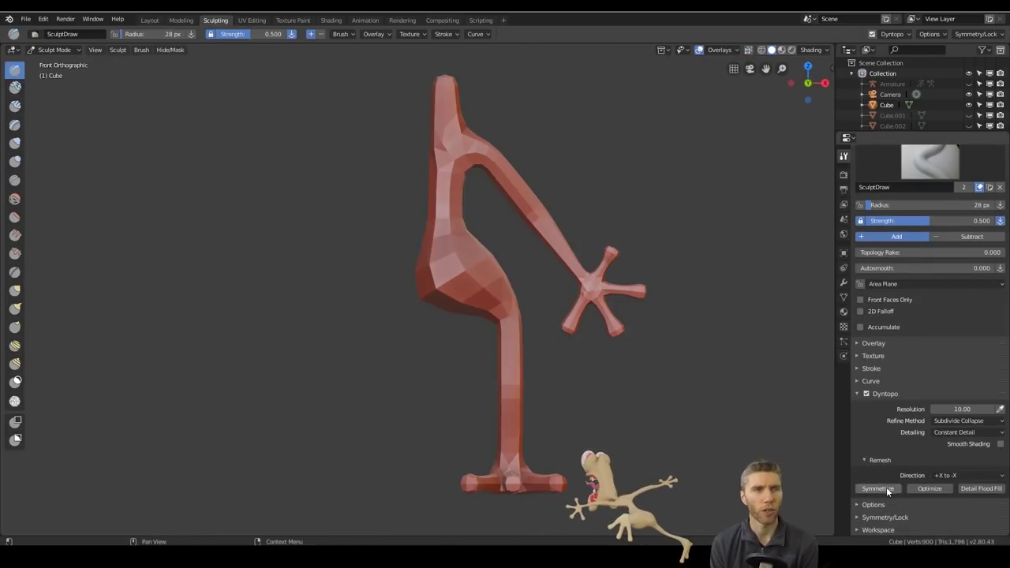
{"action": "middle_click_drag", "start_coordinate": [616, 394], "coordinate": [554, 370]}
{"action": "key", "text": "k"}
{"action": "scroll", "coordinate": [473, 266], "scroll_direction": "up", "scroll_amount": 3}
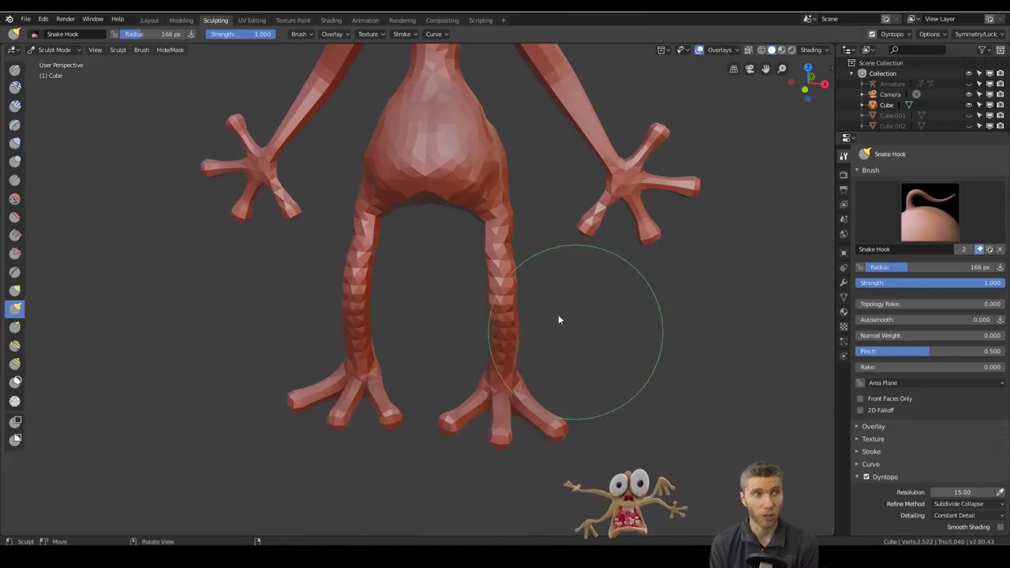
- Curve the arms and legs outward and slim them with the Snake Hook brush at 166 px radius
{"action": "scroll", "coordinate": [496, 180], "scroll_direction": "up", "scroll_amount": 4}
{"action": "scroll", "coordinate": [474, 267], "scroll_direction": "down", "scroll_amount": 2}
{"action": "middle_click_drag", "start_coordinate": [449, 380], "coordinate": [505, 355]}
{"action": "scroll", "coordinate": [581, 193], "scroll_direction": "down", "scroll_amount": 5}
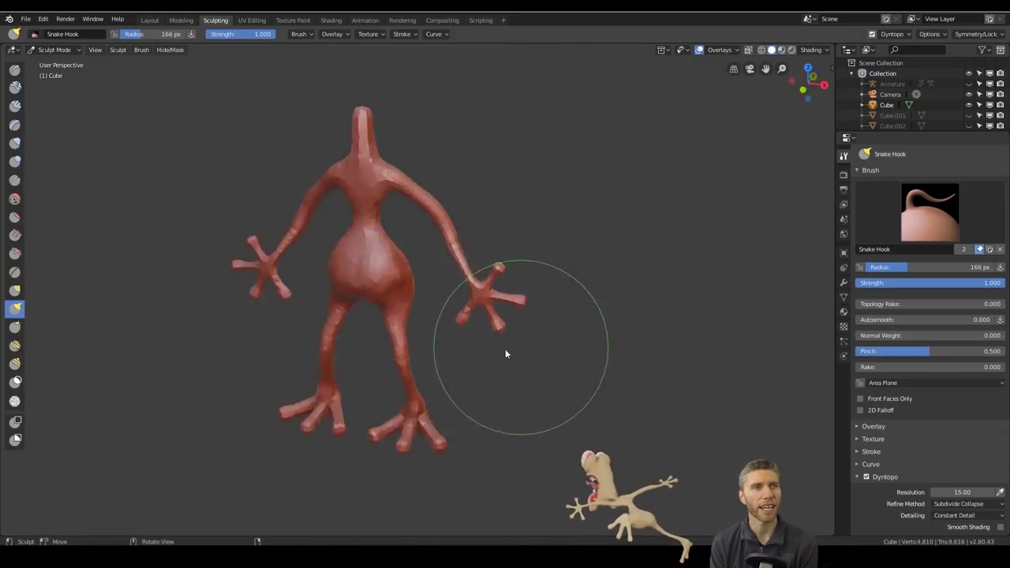
- Reshape the shoulders, waist and belly from several angles with the Snake Hook brush at 205 px radius
{"action": "scroll", "coordinate": [418, 131], "scroll_direction": "up", "scroll_amount": 4}
{"action": "scroll", "coordinate": [493, 223], "scroll_direction": "down", "scroll_amount": 3}
{"action": "middle_click_drag", "start_coordinate": [493, 223], "coordinate": [523, 297]}
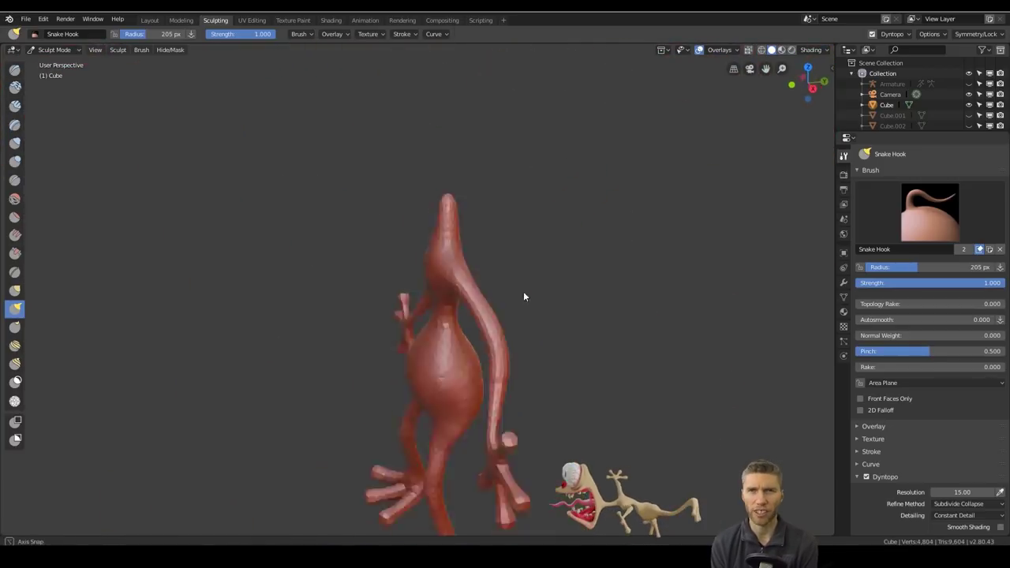
{"action": "scroll", "coordinate": [520, 206], "scroll_direction": "up", "scroll_amount": 4}
{"action": "scroll", "coordinate": [519, 113], "scroll_direction": "down", "scroll_amount": 3}
{"action": "middle_click_drag", "start_coordinate": [519, 112], "coordinate": [608, 316]}
{"action": "scroll", "coordinate": [608, 316], "scroll_direction": "up", "scroll_amount": 2}
{"action": "scroll", "coordinate": [563, 277], "scroll_direction": "down", "scroll_amount": 1}
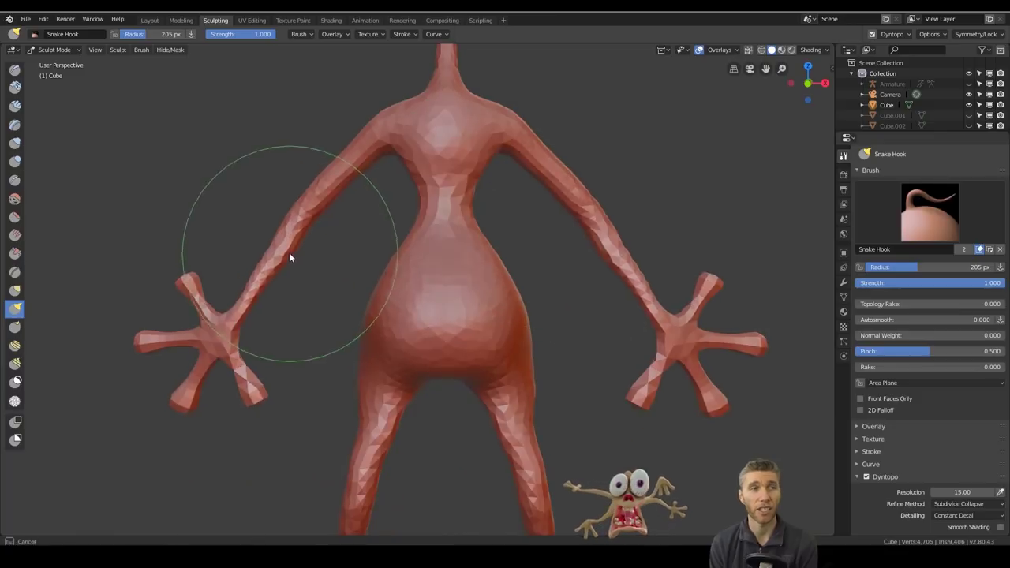
- Refine the arms with Snake Hook and thicken the lower legs and toes with the Inflate brush at 114 px radius
{"action": "middle_click_drag", "start_coordinate": [290, 257], "coordinate": [462, 308]}
{"action": "key", "text": "i"}
{"action": "scroll", "coordinate": [444, 264], "scroll_direction": "up", "scroll_amount": 3}
{"action": "mouse_move", "coordinate": [444, 263]}
{"action": "middle_mouse_down"}
{"action": "mouse_move", "coordinate": [349, 147]}
{"action": "mouse_move", "coordinate": [495, 331]}
{"action": "mouse_move", "coordinate": [639, 333]}
{"action": "mouse_move", "coordinate": [610, 279]}
{"action": "middle_mouse_up"}
{"action": "scroll", "coordinate": [496, 331], "scroll_direction": "up", "scroll_amount": 2}
{"action": "scroll", "coordinate": [640, 333], "scroll_direction": "down", "scroll_amount": 2}
{"action": "scroll", "coordinate": [444, 297], "scroll_direction": "up", "scroll_amount": 2}
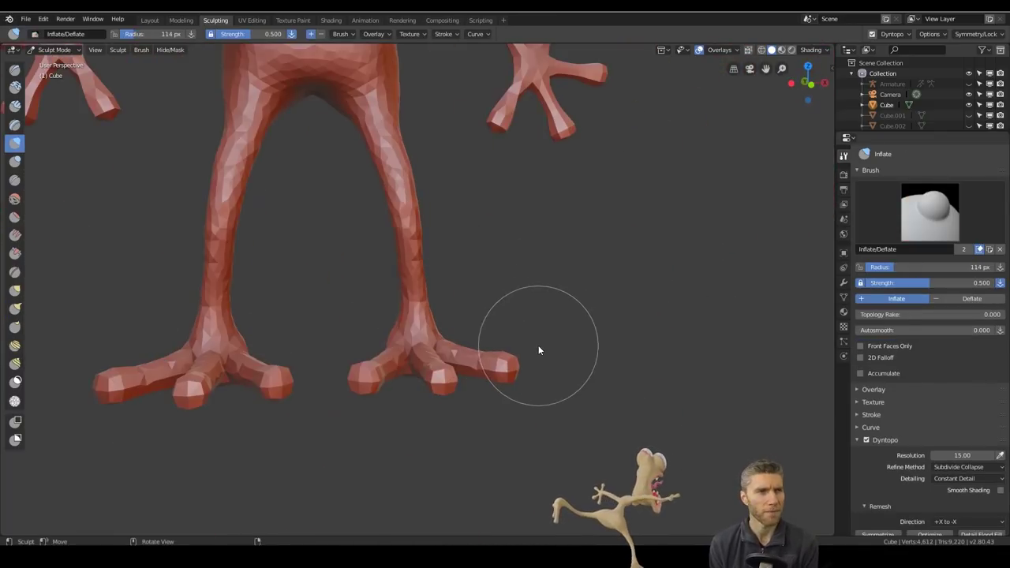
- Pull the legs, feet and neck into a more exaggerated shape with the Snake Hook brush at 244 px radius
{"action": "mouse_move", "coordinate": [539, 351]}
{"action": "middle_mouse_down"}
{"action": "mouse_move", "coordinate": [49, 219]}
{"action": "mouse_move", "coordinate": [583, 389]}
{"action": "mouse_move", "coordinate": [486, 303]}
{"action": "mouse_move", "coordinate": [260, 225]}
{"action": "mouse_move", "coordinate": [624, 313]}
{"action": "mouse_move", "coordinate": [552, 316]}
{"action": "middle_mouse_up"}
{"action": "key", "text": "k"}
{"action": "scroll", "coordinate": [487, 303], "scroll_direction": "up", "scroll_amount": 2}
{"action": "scroll", "coordinate": [487, 303], "scroll_direction": "down", "scroll_amount": 3}
{"action": "scroll", "coordinate": [259, 226], "scroll_direction": "up", "scroll_amount": 3}
{"action": "scroll", "coordinate": [552, 315], "scroll_direction": "down", "scroll_amount": 3}
- Set the Dyntopo resolution to 30 and choose the Simplify brush for the body
{"action": "left_click", "coordinate": [960, 493]}
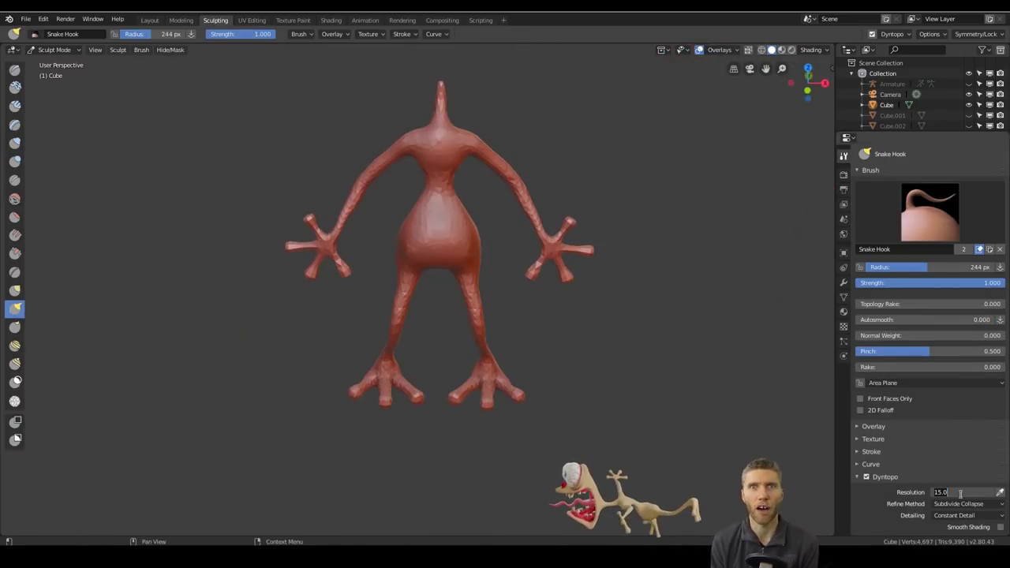
{"action": "type", "text": "30"}
{"action": "key", "text": "Return"}
{"action": "scroll", "coordinate": [497, 191], "scroll_direction": "up", "scroll_amount": 3}
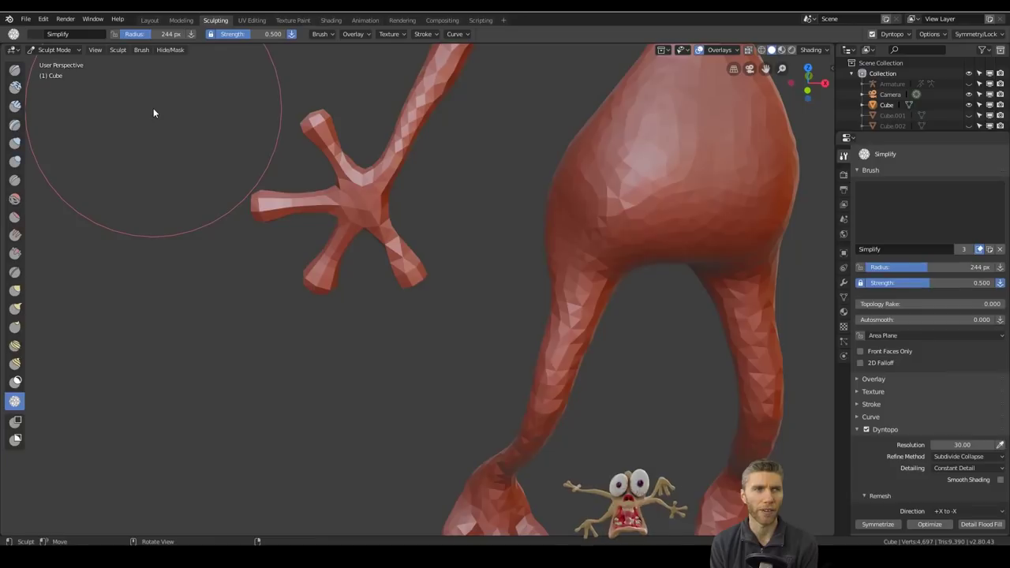
{"action": "scroll", "coordinate": [514, 252], "scroll_direction": "down", "scroll_amount": 3}
{"action": "middle_click_drag", "start_coordinate": [514, 252], "coordinate": [427, 156]}
- Adjust the posture of the back, arms and legs from the side and front with the Snake Hook brush
{"action": "key", "text": "k"}
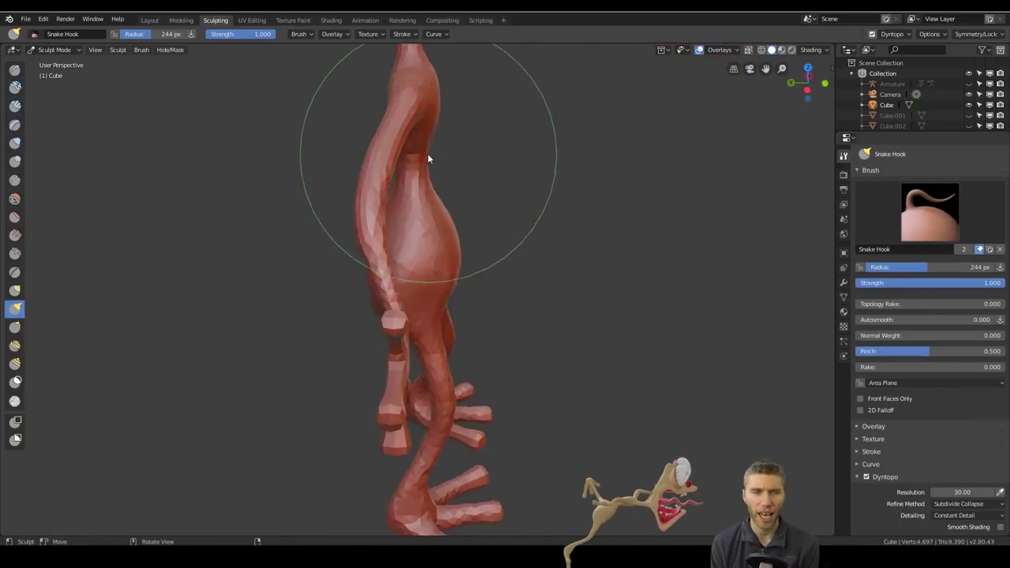
{"action": "scroll", "coordinate": [457, 116], "scroll_direction": "up", "scroll_amount": 3}
{"action": "scroll", "coordinate": [457, 116], "scroll_direction": "down", "scroll_amount": 3}
{"action": "middle_click_drag", "start_coordinate": [457, 115], "coordinate": [592, 329]}
{"action": "scroll", "coordinate": [473, 361], "scroll_direction": "down", "scroll_amount": 2}
{"action": "middle_click_drag", "start_coordinate": [473, 360], "coordinate": [442, 207]}
- Flood-fill the body with detail at Dyntopo resolution 90 and round the fingertips with the Inflate brush
{"action": "scroll", "coordinate": [442, 207], "scroll_direction": "up", "scroll_amount": 5}
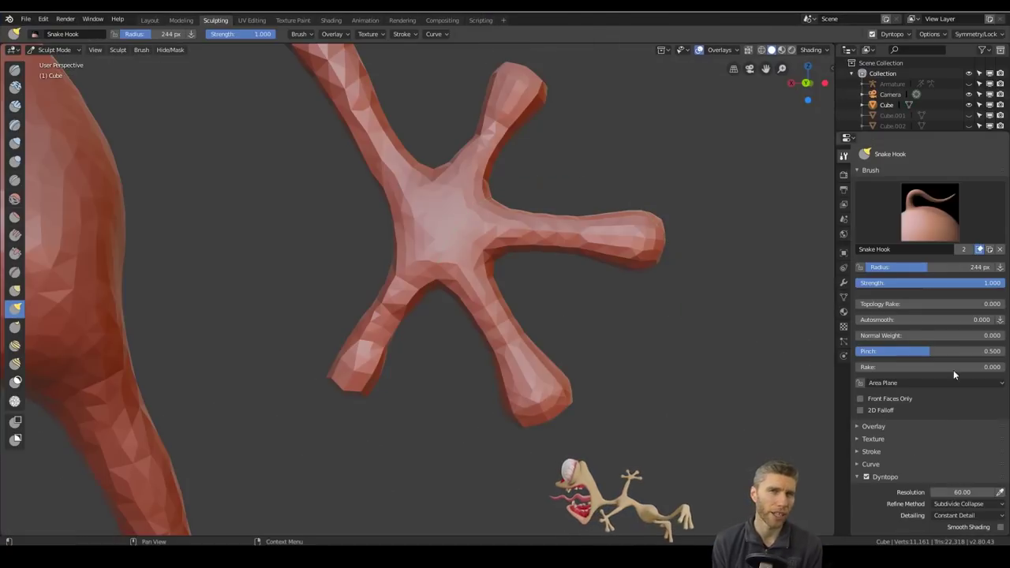
{"action": "scroll", "coordinate": [954, 410], "scroll_direction": "down", "scroll_amount": 3}
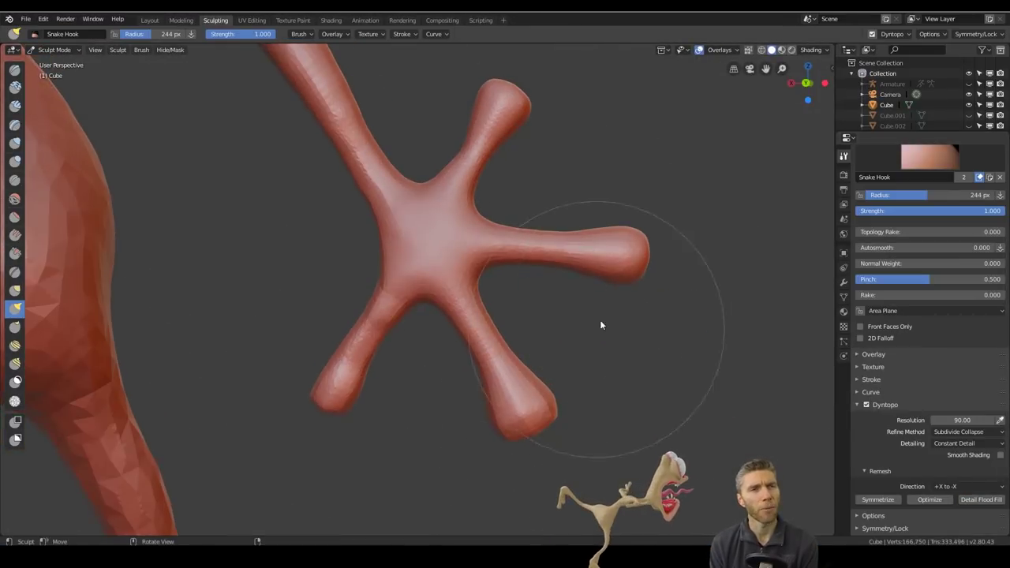
{"action": "key", "text": "i"}
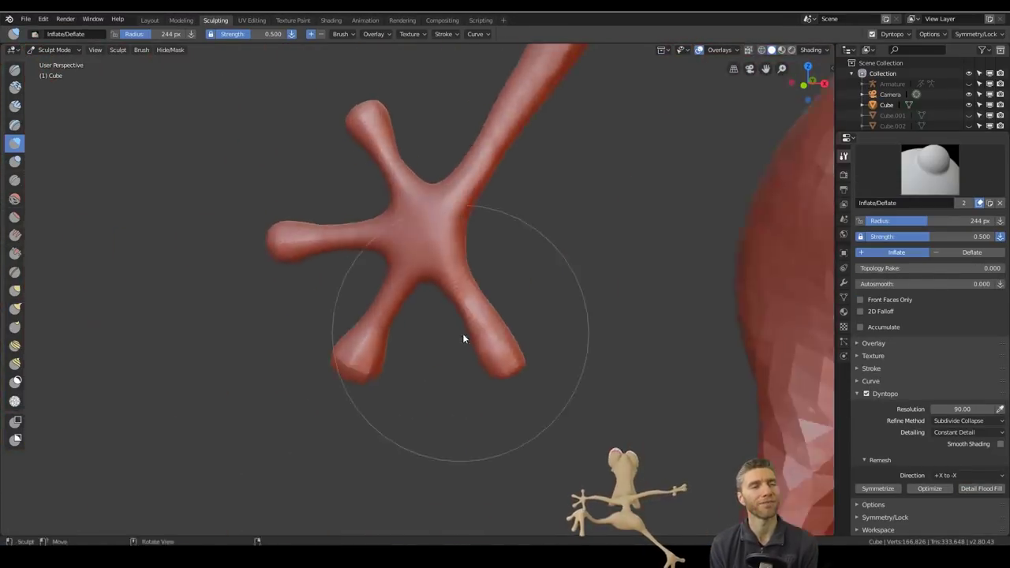
- Reshape the fingers and toes with the Snake Hook brush
{"action": "key", "text": "k"}
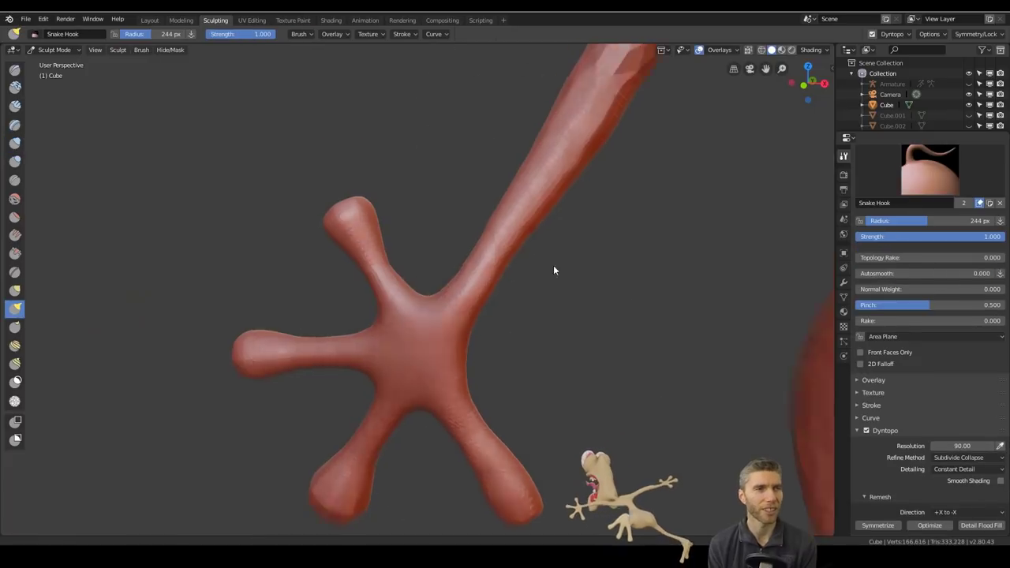
{"action": "middle_click_drag", "start_coordinate": [553, 271], "coordinate": [351, 419]}
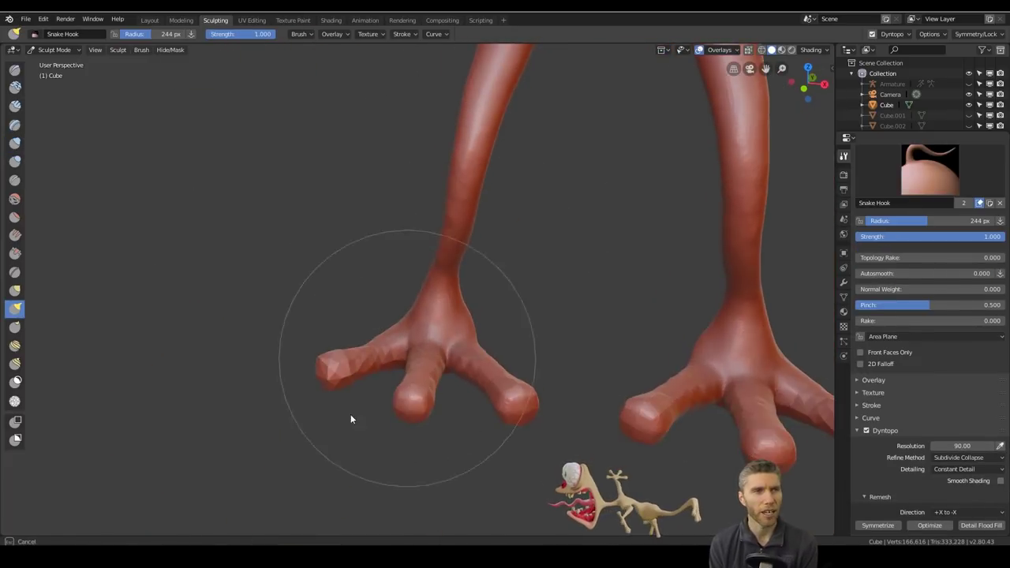
{"action": "middle_click_drag", "start_coordinate": [424, 268], "coordinate": [473, 288]}
- Inflate the toe tips and the two rounded buttocks on the back of the body
{"action": "key", "text": "i"}
{"action": "mouse_move", "coordinate": [457, 367]}
{"action": "middle_mouse_down"}
{"action": "mouse_move", "coordinate": [570, 313]}
{"action": "mouse_move", "coordinate": [293, 312]}
{"action": "mouse_move", "coordinate": [561, 379]}
{"action": "mouse_move", "coordinate": [498, 176]}
{"action": "middle_mouse_up"}
{"action": "scroll", "coordinate": [479, 204], "scroll_direction": "up", "scroll_amount": 5}
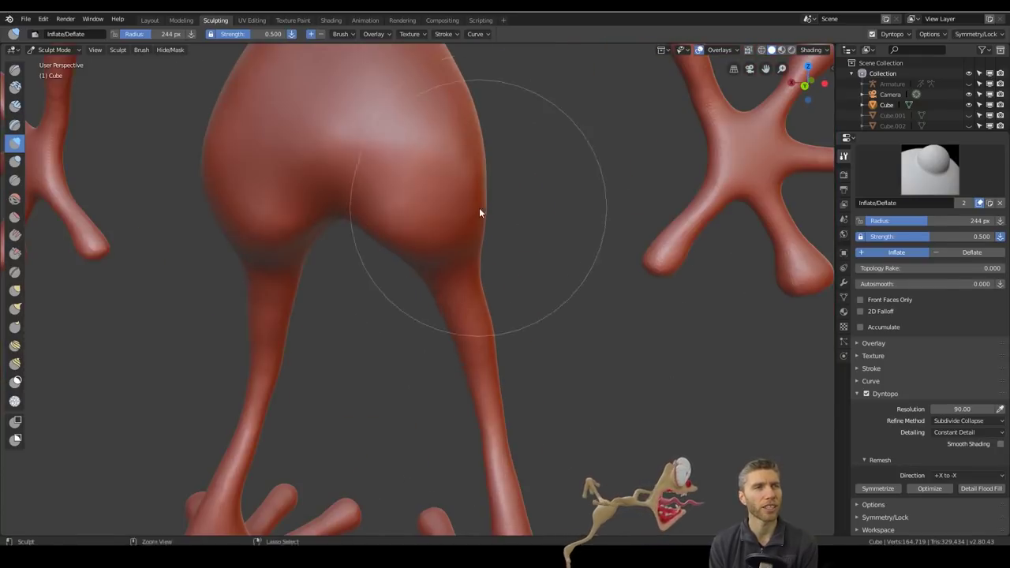
- Refine the lower body and hands with the Snake Hook, Crease and Inflate brushes
{"action": "key", "text": "k"}
{"action": "scroll", "coordinate": [478, 203], "scroll_direction": "down", "scroll_amount": 5}
{"action": "mouse_move", "coordinate": [592, 331]}
{"action": "middle_mouse_down"}
{"action": "mouse_move", "coordinate": [584, 361]}
{"action": "mouse_move", "coordinate": [678, 453]}
{"action": "mouse_move", "coordinate": [461, 264]}
{"action": "mouse_move", "coordinate": [494, 318]}
{"action": "mouse_move", "coordinate": [494, 401]}
{"action": "mouse_move", "coordinate": [551, 291]}
{"action": "middle_mouse_up"}
{"action": "left_click", "coordinate": [16, 180]}
{"action": "key", "text": "i"}
{"action": "scroll", "coordinate": [473, 260], "scroll_direction": "up", "scroll_amount": 5}
- Sculpt fingernails with the Draw brush at Dyntopo resolution 130, radius 24 px and strength 0.732, and symmetrize the body from +X to -X
{"action": "key", "text": "x"}
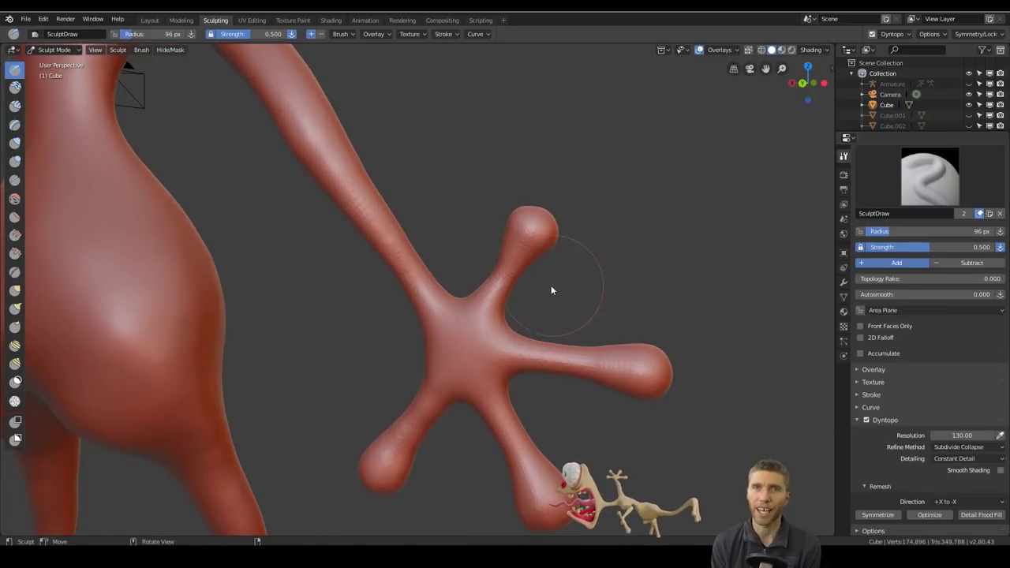
{"action": "scroll", "coordinate": [542, 251], "scroll_direction": "up", "scroll_amount": 6}
{"action": "left_click", "coordinate": [433, 275]}
{"action": "scroll", "coordinate": [521, 366], "scroll_direction": "down", "scroll_amount": 6}
{"action": "mouse_move", "coordinate": [520, 366]}
{"action": "middle_mouse_down"}
{"action": "mouse_move", "coordinate": [484, 300]}
{"action": "mouse_move", "coordinate": [561, 287]}
{"action": "middle_mouse_up"}
{"action": "scroll", "coordinate": [484, 300], "scroll_direction": "up", "scroll_amount": 5}
{"action": "middle_click_drag", "start_coordinate": [609, 376], "coordinate": [528, 304]}
{"action": "scroll", "coordinate": [647, 241], "scroll_direction": "down", "scroll_amount": 5}
{"action": "scroll", "coordinate": [480, 311], "scroll_direction": "up", "scroll_amount": 5}
{"action": "middle_click_drag", "start_coordinate": [584, 255], "coordinate": [475, 239]}
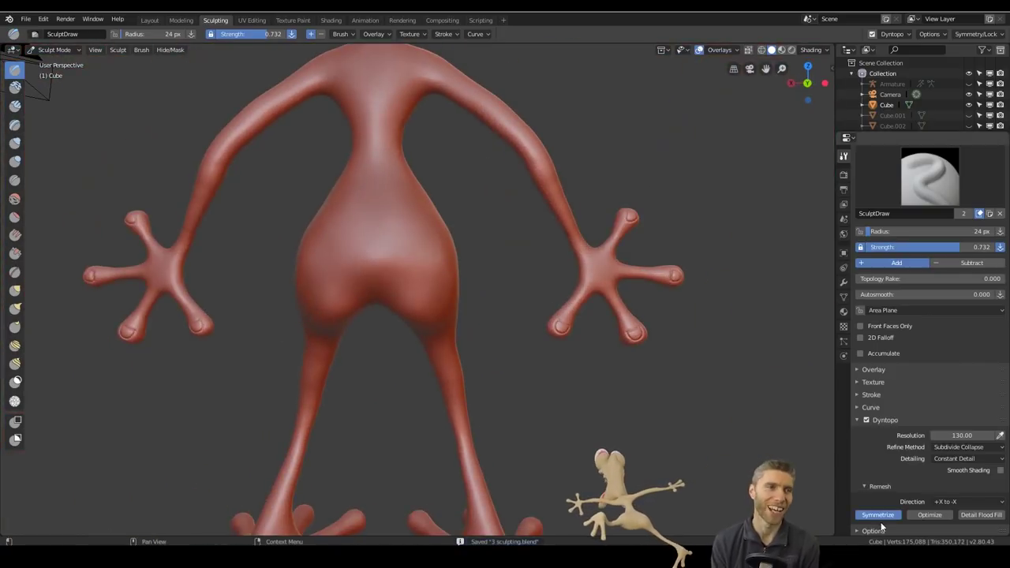
{"action": "left_click", "coordinate": [878, 514]}
- Outline a nail on each toe tip with the Draw brush at radius 24 px
{"action": "middle_click_drag", "start_coordinate": [757, 268], "coordinate": [599, 335]}
{"action": "scroll", "coordinate": [535, 331], "scroll_direction": "up", "scroll_amount": 3}
{"action": "scroll", "coordinate": [535, 331], "scroll_direction": "up", "scroll_amount": 4}
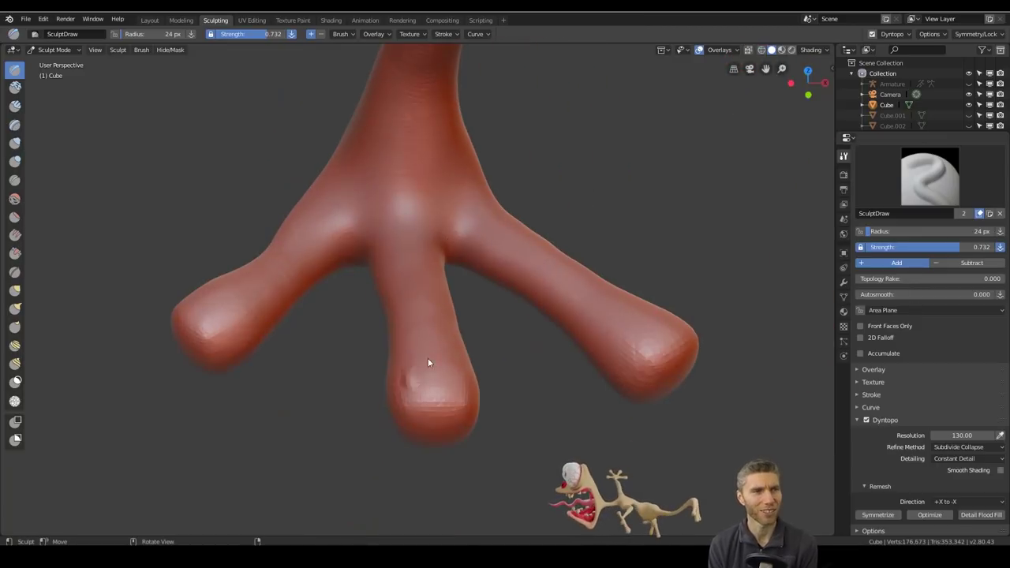
{"action": "left_click", "coordinate": [428, 382]}
{"action": "left_click", "coordinate": [541, 414]}
{"action": "mouse_move", "coordinate": [541, 402]}
{"action": "middle_mouse_down"}
{"action": "mouse_move", "coordinate": [552, 406]}
{"action": "mouse_move", "coordinate": [500, 383]}
{"action": "mouse_move", "coordinate": [608, 255]}
{"action": "middle_mouse_up"}
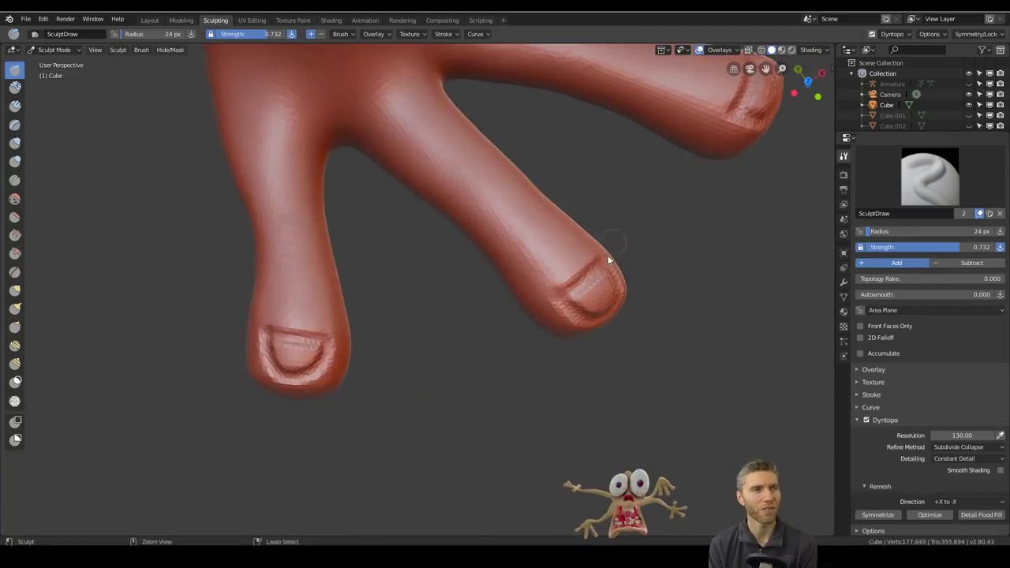
{"action": "left_click", "coordinate": [607, 255]}
{"action": "scroll", "coordinate": [482, 250], "scroll_direction": "down", "scroll_amount": 5}
{"action": "scroll", "coordinate": [570, 249], "scroll_direction": "up", "scroll_amount": 3}
- Reshape the neck and shoulders with the Snake Hook and Inflate brushes at Dyntopo resolution 90
{"action": "mouse_move", "coordinate": [613, 367]}
{"action": "middle_mouse_down"}
{"action": "mouse_move", "coordinate": [569, 249]}
{"action": "mouse_move", "coordinate": [406, 152]}
{"action": "middle_mouse_up"}
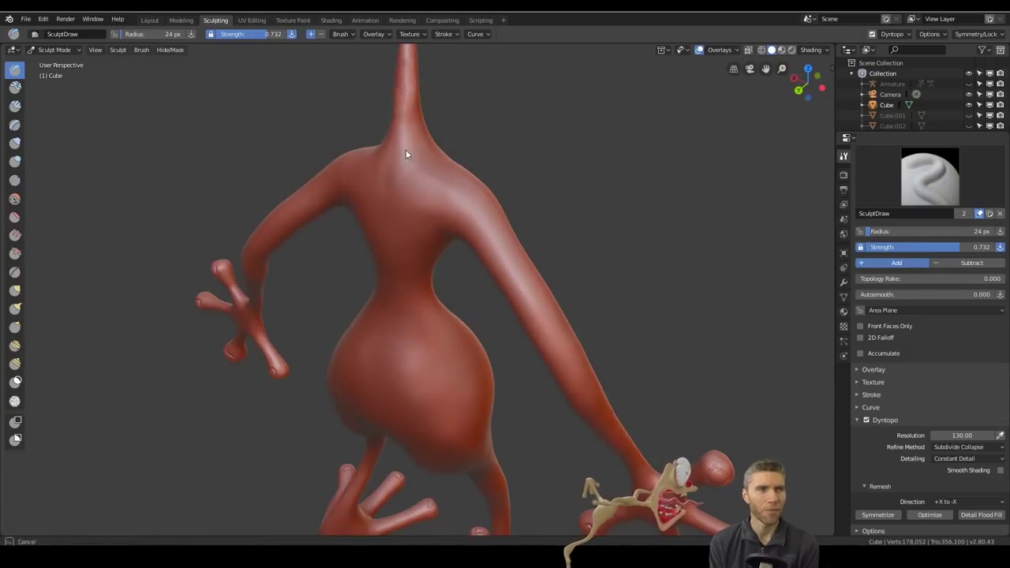
{"action": "scroll", "coordinate": [433, 339], "scroll_direction": "up", "scroll_amount": 3}
{"action": "key", "text": "k"}
{"action": "middle_click_drag", "start_coordinate": [433, 339], "coordinate": [579, 319]}
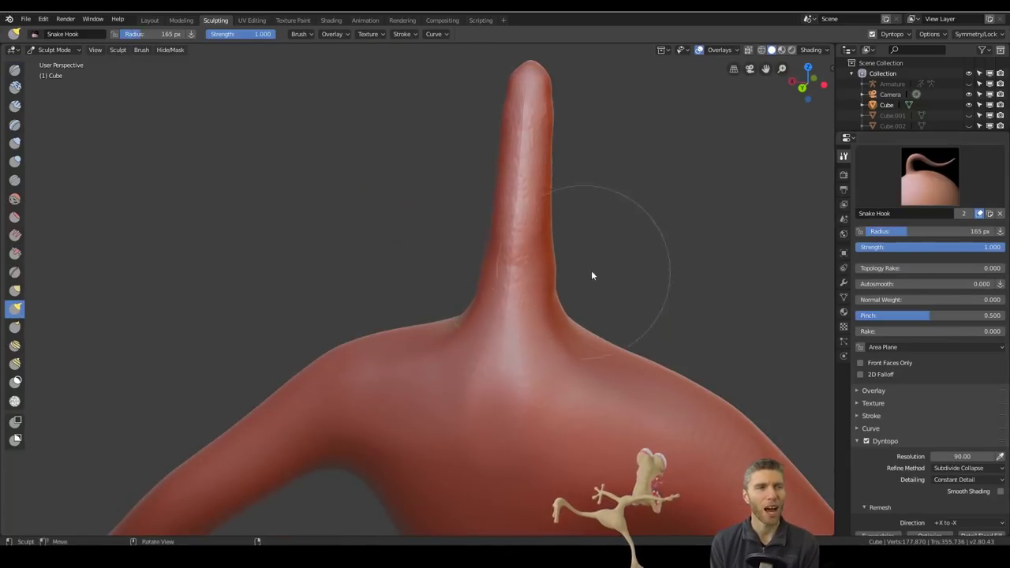
{"action": "middle_click_drag", "start_coordinate": [592, 275], "coordinate": [202, 162]}
{"action": "scroll", "coordinate": [584, 428], "scroll_direction": "down", "scroll_amount": 5}
{"action": "scroll", "coordinate": [408, 255], "scroll_direction": "up", "scroll_amount": 4}
{"action": "key", "text": "i"}
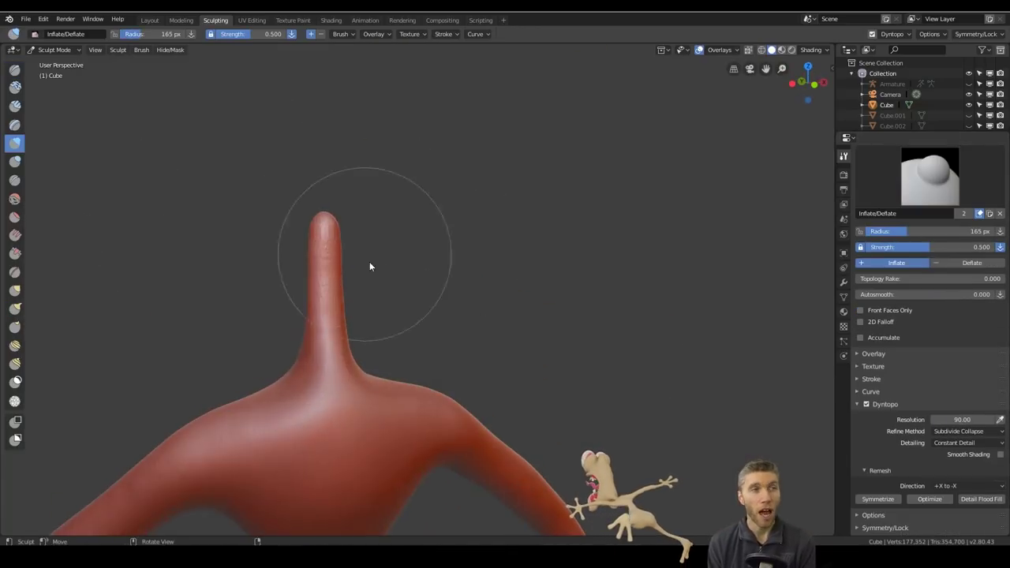
- Reshape the feet and ankles with the Snake Hook brush at radius 227 px
{"action": "scroll", "coordinate": [483, 406], "scroll_direction": "down", "scroll_amount": 5}
{"action": "mouse_move", "coordinate": [369, 266]}
{"action": "middle_mouse_down"}
{"action": "mouse_move", "coordinate": [483, 406]}
{"action": "mouse_move", "coordinate": [525, 355]}
{"action": "middle_mouse_up"}
{"action": "scroll", "coordinate": [533, 218], "scroll_direction": "up", "scroll_amount": 1}
{"action": "scroll", "coordinate": [355, 360], "scroll_direction": "up", "scroll_amount": 4}
{"action": "key", "text": "k"}
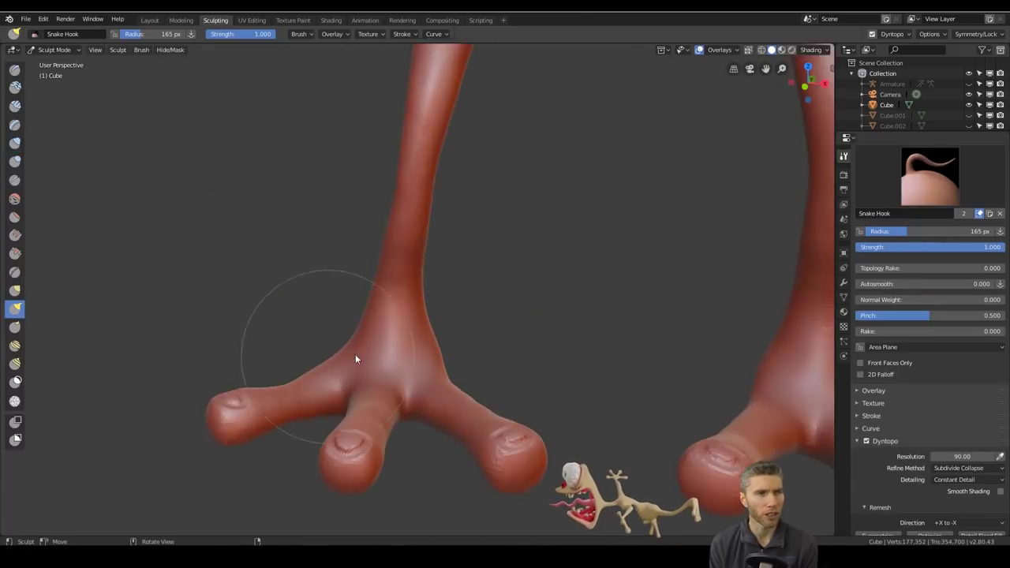
{"action": "scroll", "coordinate": [355, 359], "scroll_direction": "up", "scroll_amount": 3}
{"action": "key", "text": "f"}
{"action": "left_click", "coordinate": [346, 303]}
{"action": "middle_click_drag", "start_coordinate": [253, 180], "coordinate": [458, 402]}
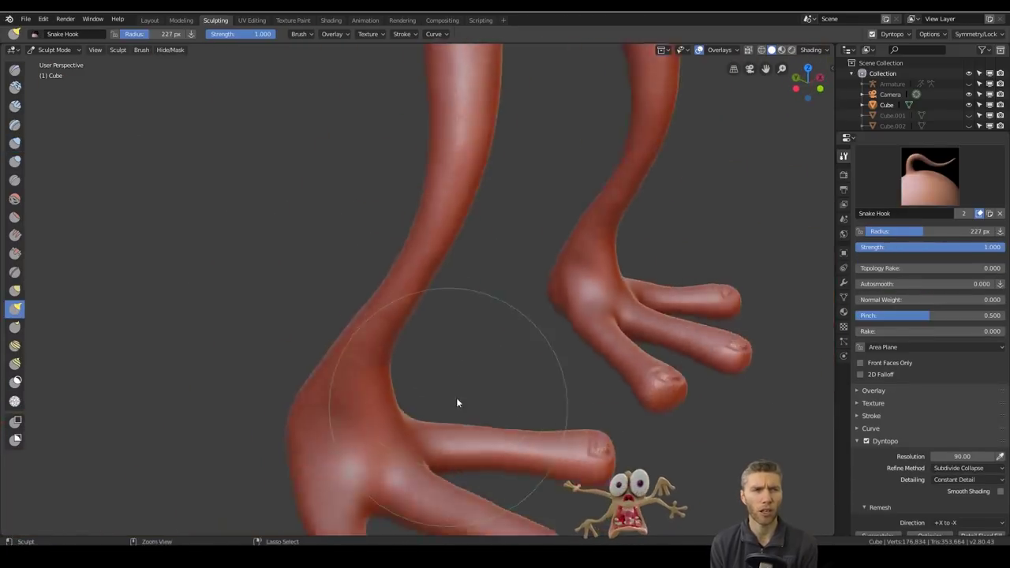
- Shape the heels and lower legs with the Snake Hook brush, enlarging its radius to 316 px
{"action": "scroll", "coordinate": [444, 321], "scroll_direction": "up", "scroll_amount": 3}
{"action": "mouse_move", "coordinate": [408, 306]}
{"action": "middle_mouse_down"}
{"action": "mouse_move", "coordinate": [565, 273]}
{"action": "mouse_move", "coordinate": [388, 296]}
{"action": "middle_mouse_up"}
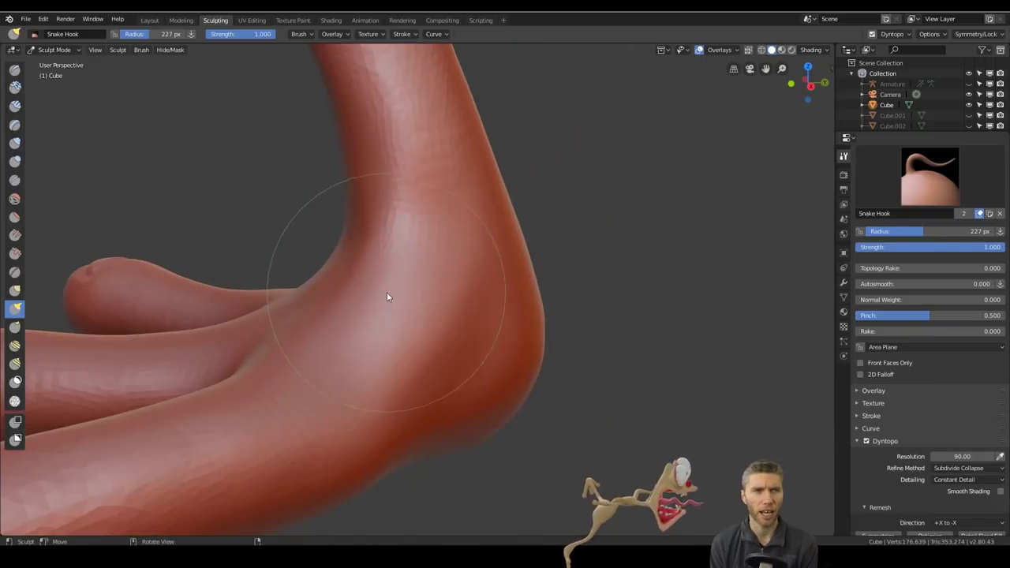
{"action": "key", "text": "f"}
{"action": "left_click", "coordinate": [525, 315]}
{"action": "scroll", "coordinate": [489, 286], "scroll_direction": "down", "scroll_amount": 3}
{"action": "mouse_move", "coordinate": [525, 316]}
{"action": "middle_mouse_down"}
{"action": "mouse_move", "coordinate": [489, 285]}
{"action": "mouse_move", "coordinate": [414, 284]}
{"action": "middle_mouse_up"}
{"action": "scroll", "coordinate": [415, 284], "scroll_direction": "down", "scroll_amount": 6}
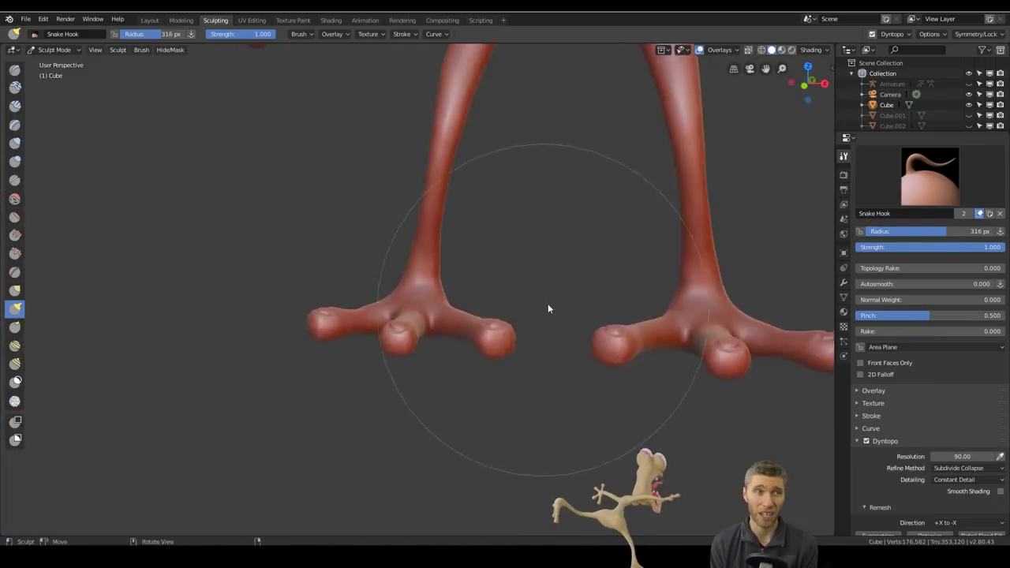
- Fill out the feet and the buttocks with the Inflate brush, using a radius of 72 px on the buttocks
{"action": "key", "text": "i"}
{"action": "scroll", "coordinate": [330, 406], "scroll_direction": "up", "scroll_amount": 3}
{"action": "middle_click_drag", "start_coordinate": [330, 405], "coordinate": [499, 228]}
{"action": "scroll", "coordinate": [600, 288], "scroll_direction": "down", "scroll_amount": 3}
{"action": "scroll", "coordinate": [599, 289], "scroll_direction": "down", "scroll_amount": 5}
{"action": "scroll", "coordinate": [507, 395], "scroll_direction": "up", "scroll_amount": 4}
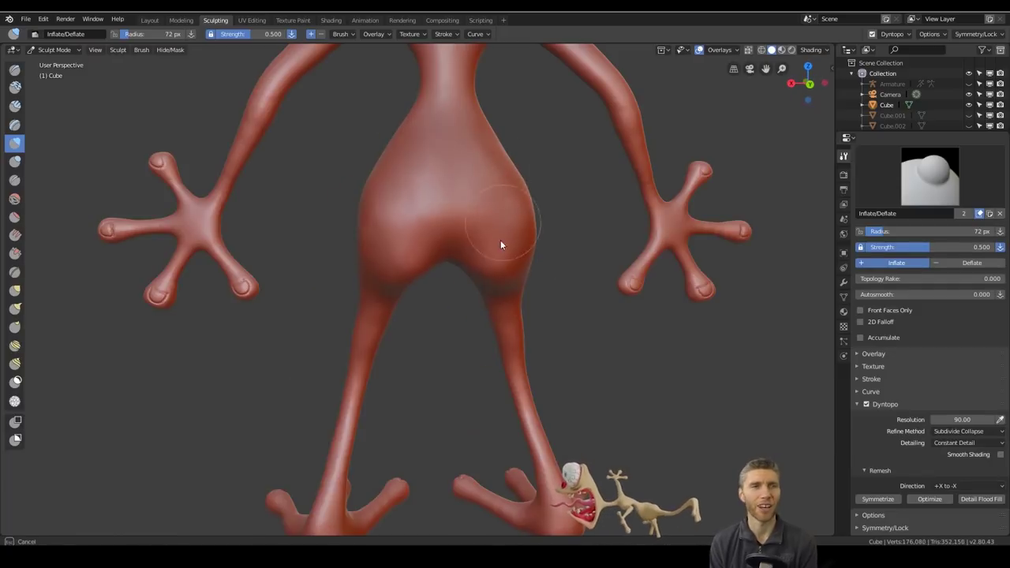
- Adjust the overall body shape with the Snake Hook brush at radius 209 px and save the file
{"action": "scroll", "coordinate": [500, 244], "scroll_direction": "down", "scroll_amount": 3}
{"action": "key", "text": "k"}
{"action": "scroll", "coordinate": [549, 280], "scroll_direction": "up", "scroll_amount": 3}
{"action": "mouse_move", "coordinate": [549, 247]}
{"action": "middle_mouse_down"}
{"action": "mouse_move", "coordinate": [429, 262]}
{"action": "mouse_move", "coordinate": [377, 176]}
{"action": "mouse_move", "coordinate": [479, 232]}
{"action": "mouse_move", "coordinate": [508, 228]}
{"action": "middle_mouse_up"}
{"action": "scroll", "coordinate": [507, 228], "scroll_direction": "down", "scroll_amount": 3}
{"action": "left_click", "coordinate": [26, 19]}
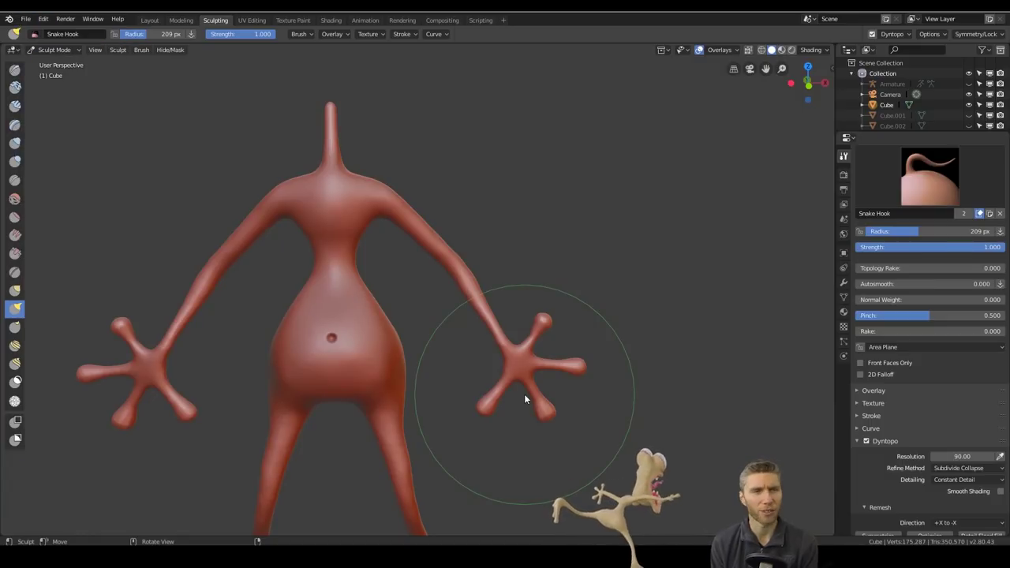
{"action": "left_click", "coordinate": [26, 19]}
{"action": "left_click", "coordinate": [48, 87]}
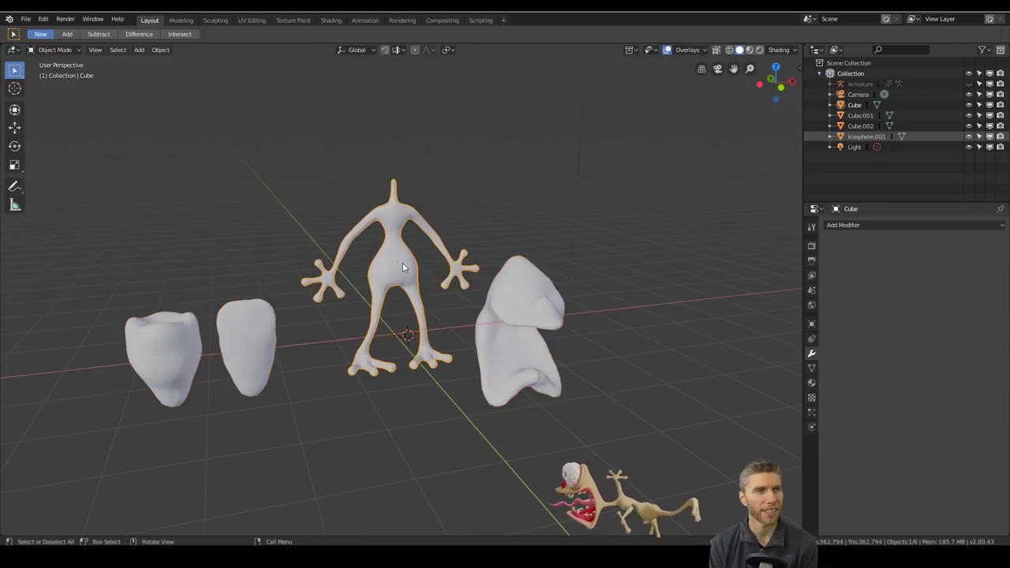
- Rotate the head about the X axis, scale it to about 0.843 and move it to the top of the neck
{"action": "left_click", "coordinate": [525, 293]}
{"action": "middle_click_drag", "start_coordinate": [525, 292], "coordinate": [592, 300]}
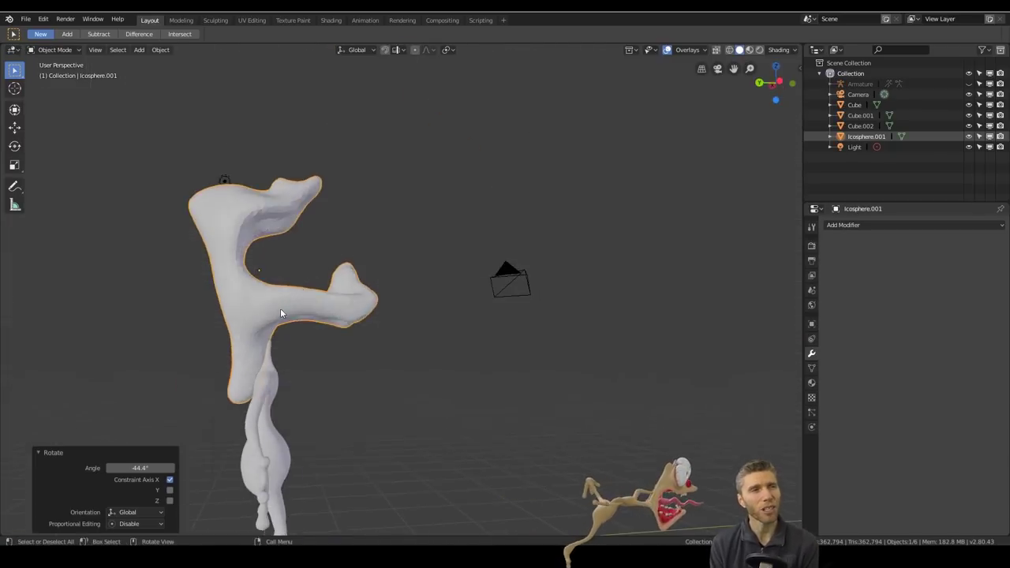
{"action": "middle_click_drag", "start_coordinate": [281, 313], "coordinate": [353, 261]}
{"action": "key", "text": "g"}
{"action": "key", "text": "z"}
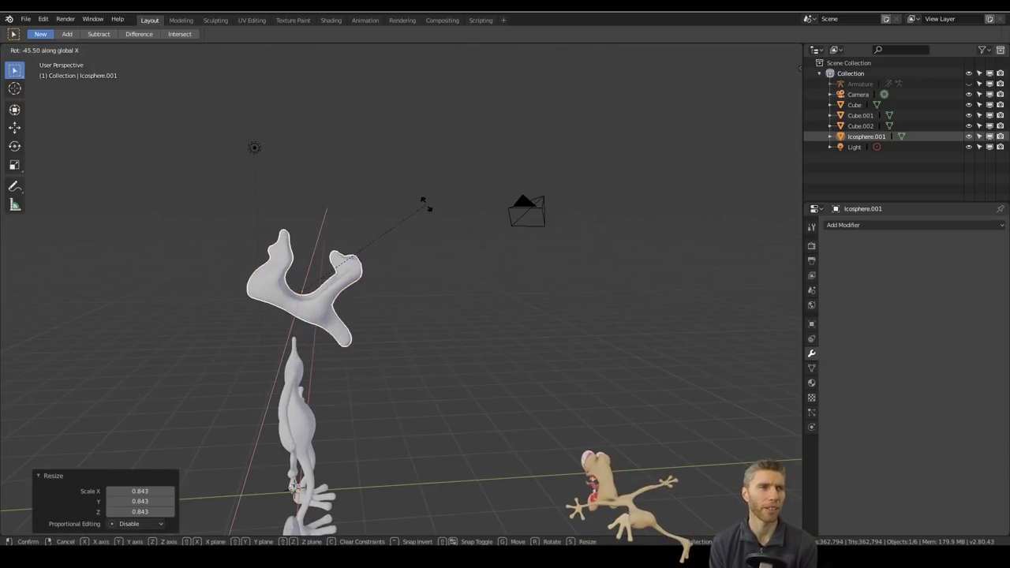
{"action": "left_click", "coordinate": [308, 229]}
- Rotate the body and head together into a horizontal pose from the side view and apply the transform
{"action": "key", "text": "KP_3"}
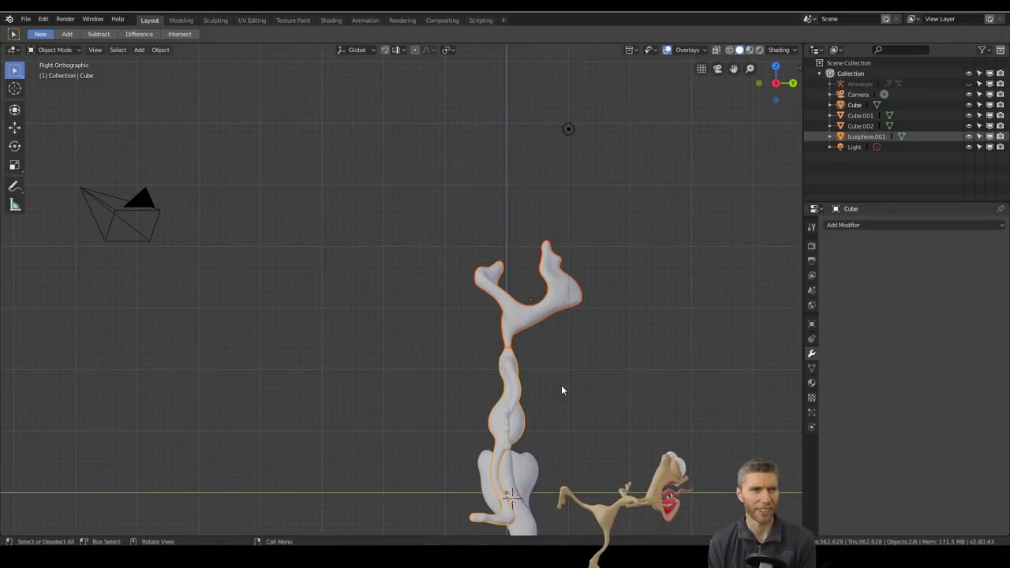
{"action": "key", "text": "ctrl+a"}
{"action": "left_click", "coordinate": [555, 321]}
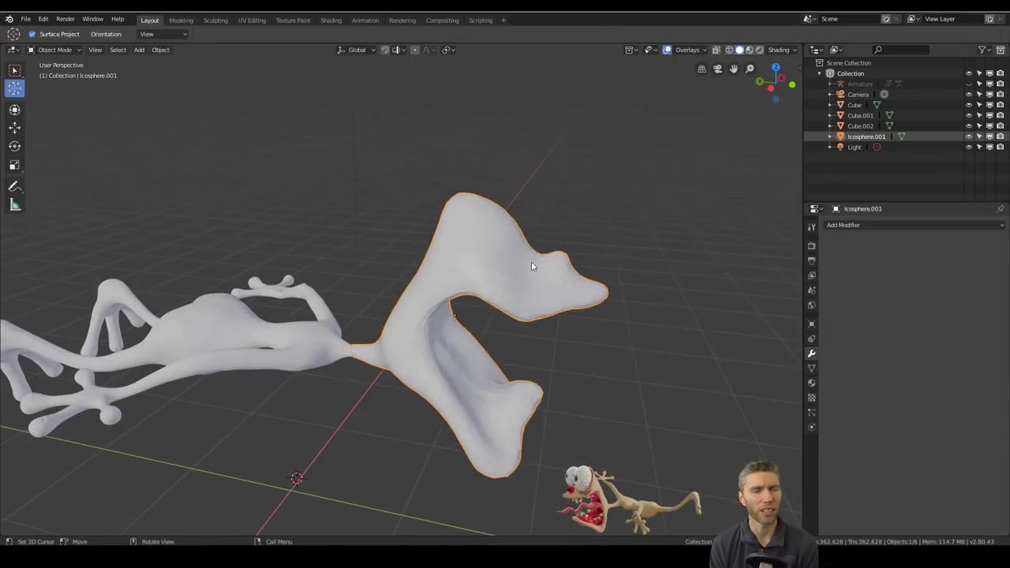
- Add a sphere on the snout as an oval eye, rotated 90° about X and -40.9° about Y
{"action": "key", "text": "shift+a"}
{"action": "left_click", "coordinate": [614, 310]}
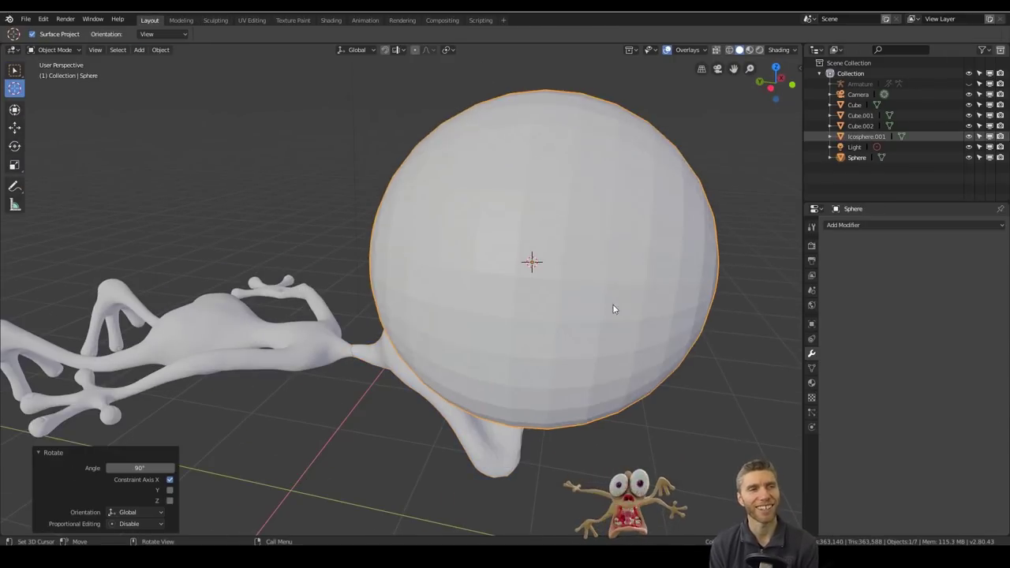
{"action": "key", "text": "g"}
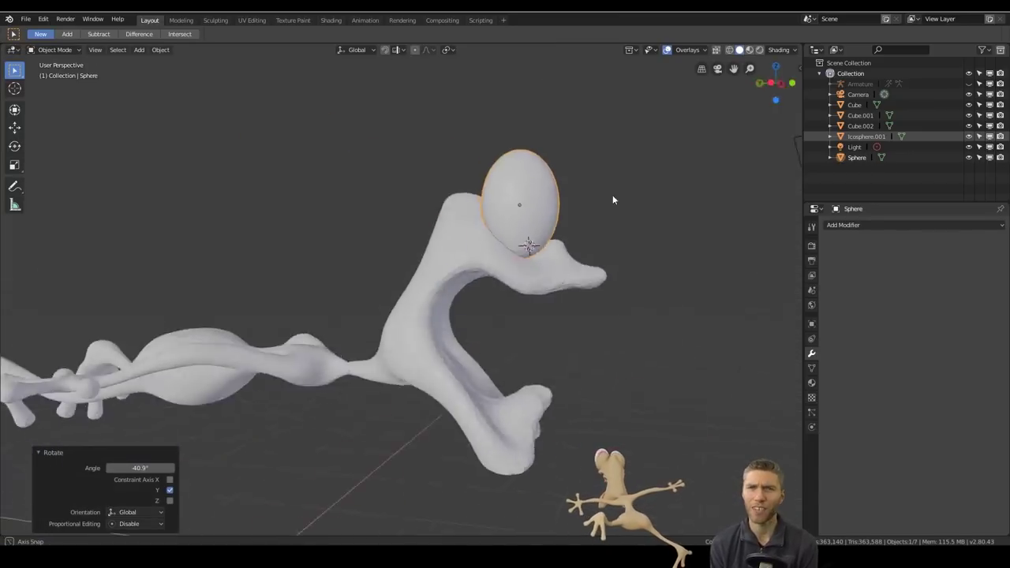
- Mirror the eye across X with a Mirror modifier, apply its rotation and set its origin to the 3D cursor
{"action": "key", "text": "KP_1"}
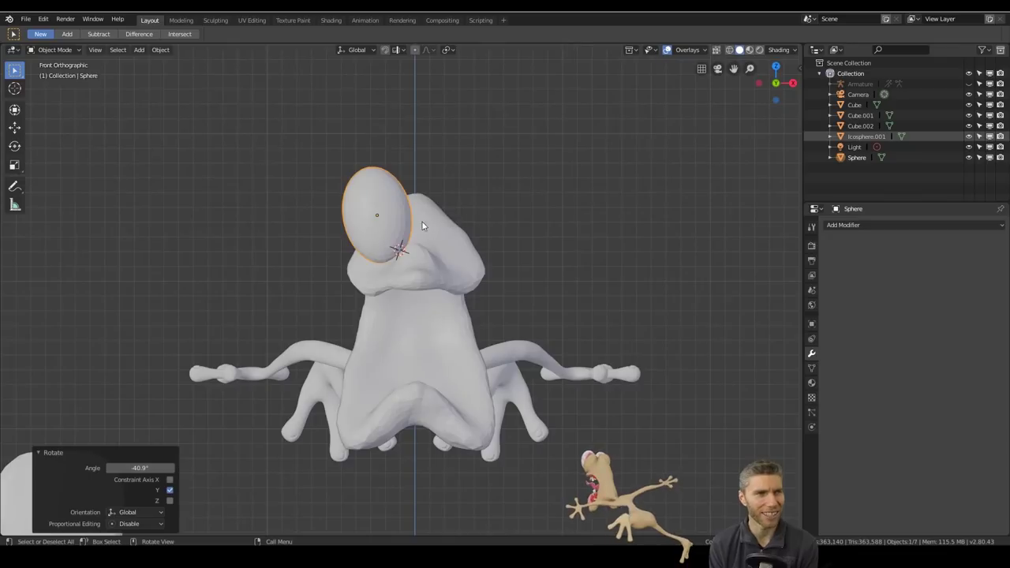
{"action": "left_click", "coordinate": [418, 264]}
{"action": "scroll", "coordinate": [691, 298], "scroll_direction": "down", "scroll_amount": 2}
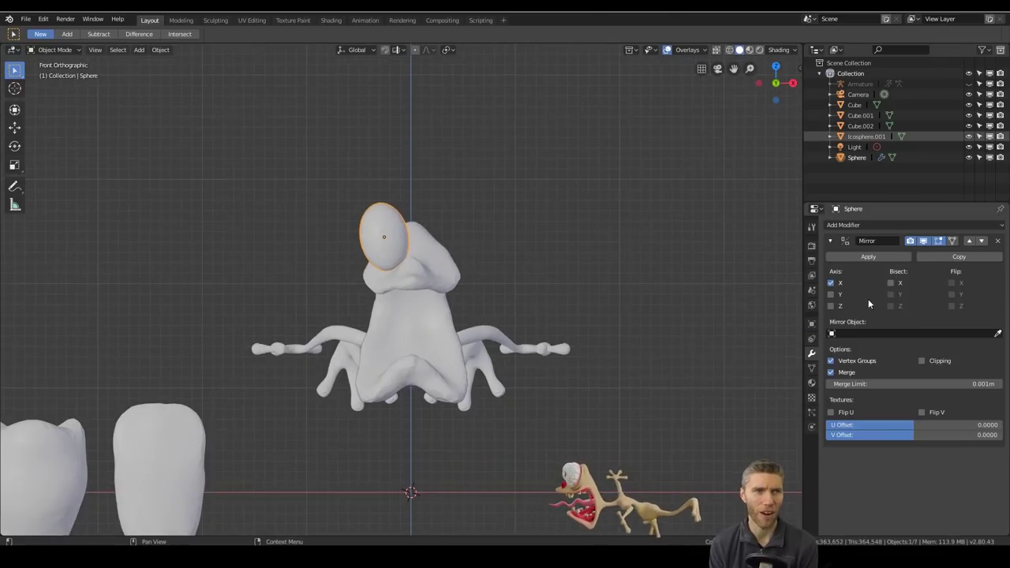
{"action": "left_click", "coordinate": [396, 220]}
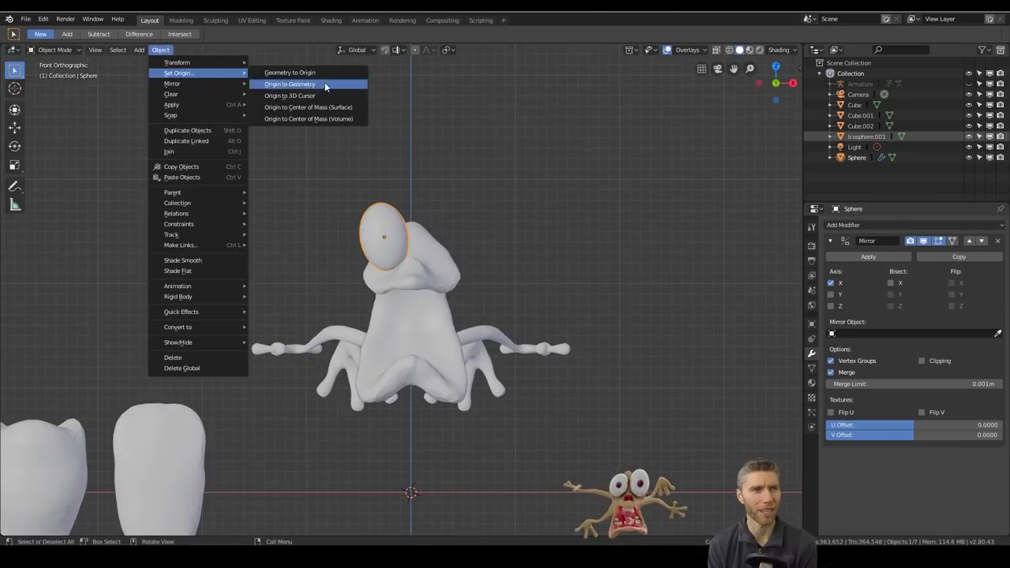
{"action": "left_click", "coordinate": [324, 82]}
{"action": "middle_click_drag", "start_coordinate": [403, 227], "coordinate": [602, 328]}
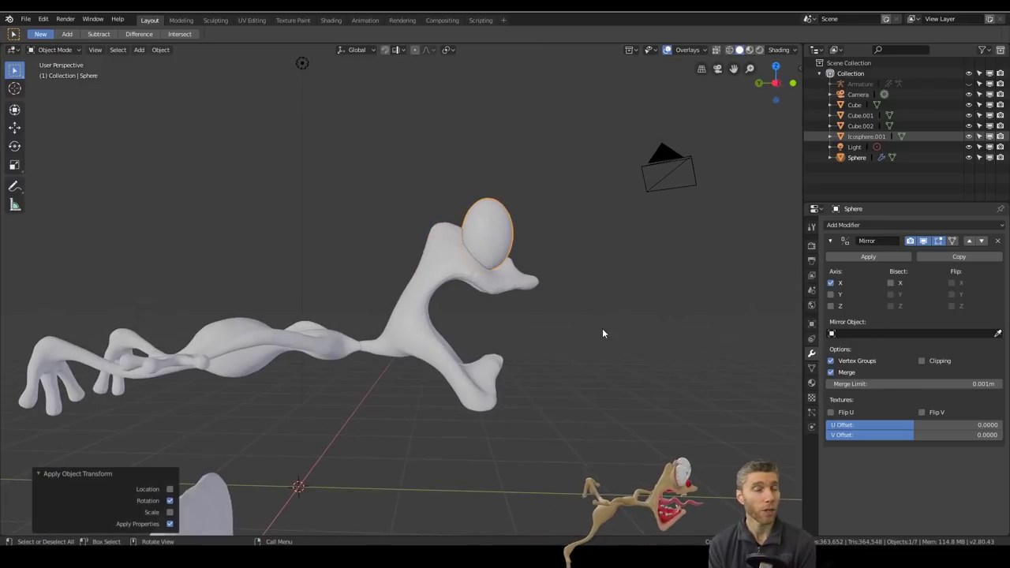
- Switch the head to sculpting and reshape its jaws with the Snake Hook brush at radius 244 px
{"action": "middle_click_drag", "start_coordinate": [529, 321], "coordinate": [457, 347]}
{"action": "left_click", "coordinate": [429, 308]}
{"action": "left_click", "coordinate": [216, 20]}
{"action": "left_click_drag", "start_coordinate": [594, 379], "coordinate": [582, 374]}
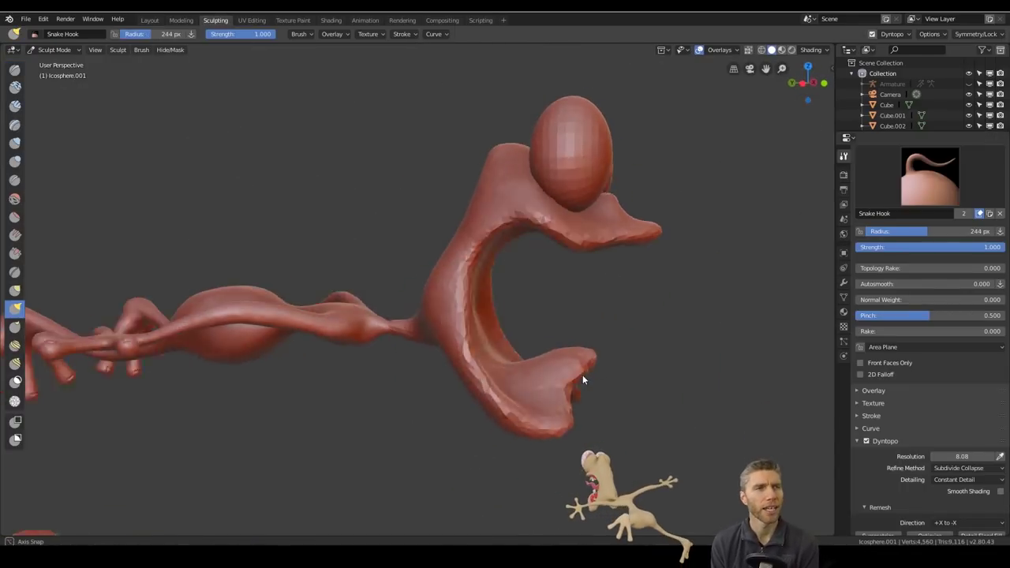
{"action": "scroll", "coordinate": [620, 433], "scroll_direction": "up", "scroll_amount": 4}
{"action": "mouse_move", "coordinate": [588, 357]}
{"action": "middle_mouse_down"}
{"action": "mouse_move", "coordinate": [576, 406]}
{"action": "mouse_move", "coordinate": [395, 395]}
{"action": "mouse_move", "coordinate": [426, 355]}
{"action": "mouse_move", "coordinate": [370, 334]}
{"action": "mouse_move", "coordinate": [368, 209]}
{"action": "mouse_move", "coordinate": [536, 192]}
{"action": "mouse_move", "coordinate": [523, 264]}
{"action": "mouse_move", "coordinate": [541, 341]}
{"action": "mouse_move", "coordinate": [574, 376]}
{"action": "mouse_move", "coordinate": [491, 376]}
{"action": "middle_mouse_up"}
{"action": "scroll", "coordinate": [575, 377], "scroll_direction": "down", "scroll_amount": 5}
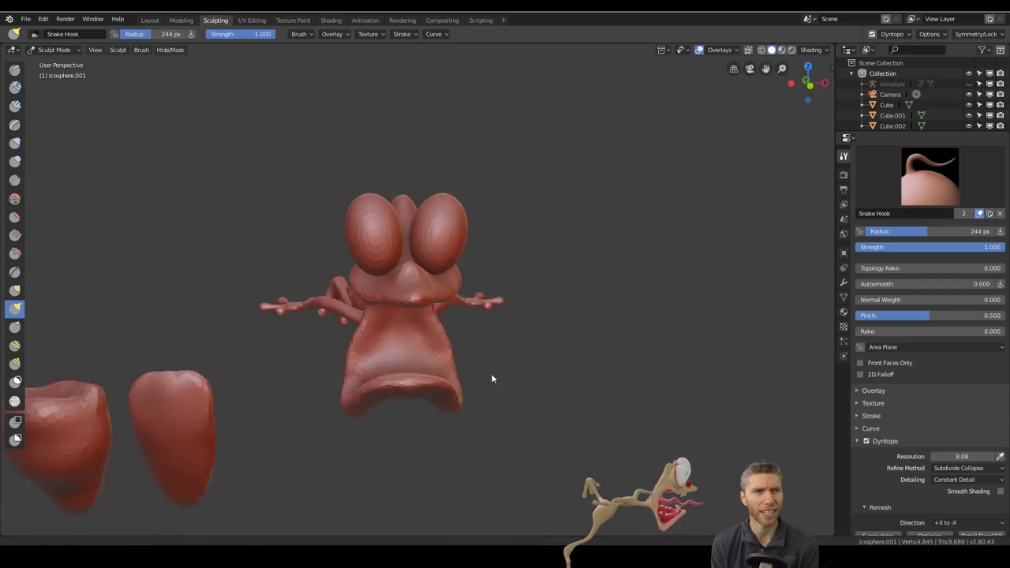
- Sculpt the nose and nostrils between the eyes with the Draw brush at radius 62 px and strength 0.732
{"action": "scroll", "coordinate": [491, 376], "scroll_direction": "up", "scroll_amount": 6}
{"action": "mouse_move", "coordinate": [428, 324]}
{"action": "middle_mouse_down"}
{"action": "mouse_move", "coordinate": [584, 396]}
{"action": "mouse_move", "coordinate": [575, 308]}
{"action": "mouse_move", "coordinate": [588, 360]}
{"action": "mouse_move", "coordinate": [403, 323]}
{"action": "mouse_move", "coordinate": [465, 242]}
{"action": "mouse_move", "coordinate": [440, 219]}
{"action": "mouse_move", "coordinate": [595, 381]}
{"action": "mouse_move", "coordinate": [534, 401]}
{"action": "mouse_move", "coordinate": [457, 282]}
{"action": "mouse_move", "coordinate": [370, 428]}
{"action": "mouse_move", "coordinate": [311, 402]}
{"action": "mouse_move", "coordinate": [536, 304]}
{"action": "mouse_move", "coordinate": [597, 379]}
{"action": "mouse_move", "coordinate": [579, 347]}
{"action": "mouse_move", "coordinate": [491, 323]}
{"action": "mouse_move", "coordinate": [343, 342]}
{"action": "mouse_move", "coordinate": [552, 298]}
{"action": "mouse_move", "coordinate": [627, 313]}
{"action": "mouse_move", "coordinate": [602, 277]}
{"action": "mouse_move", "coordinate": [640, 286]}
{"action": "mouse_move", "coordinate": [546, 255]}
{"action": "mouse_move", "coordinate": [661, 320]}
{"action": "middle_mouse_up"}
{"action": "scroll", "coordinate": [575, 308], "scroll_direction": "down", "scroll_amount": 4}
{"action": "scroll", "coordinate": [588, 360], "scroll_direction": "up", "scroll_amount": 5}
{"action": "key", "text": "x"}
{"action": "scroll", "coordinate": [440, 219], "scroll_direction": "down", "scroll_amount": 4}
{"action": "key", "text": "f"}
{"action": "left_click", "coordinate": [534, 401]}
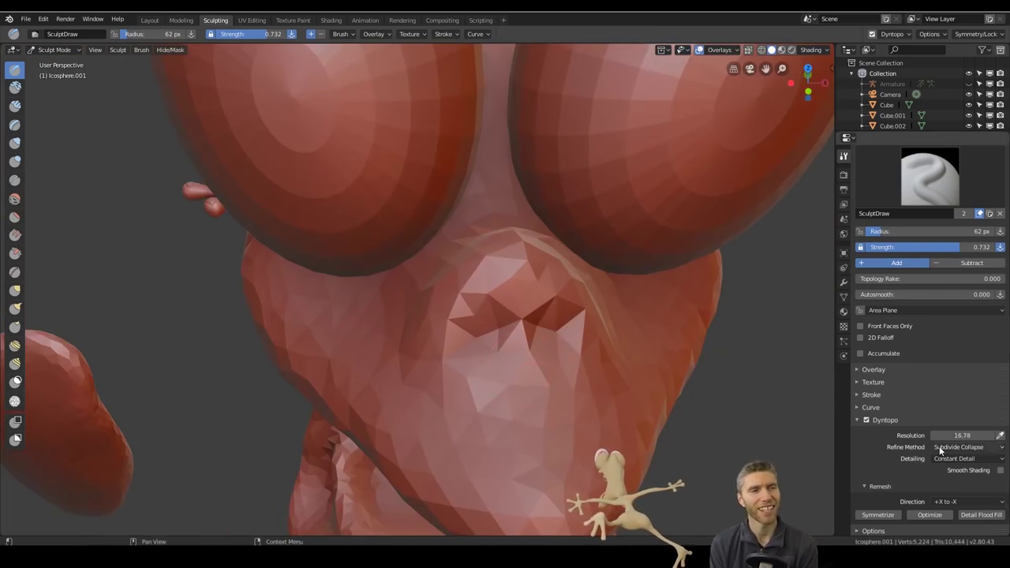
- Define the lip edges and mouth interior with the Crease brush at Dyntopo resolution 20.08
{"action": "mouse_move", "coordinate": [505, 300]}
{"action": "middle_mouse_down"}
{"action": "mouse_move", "coordinate": [518, 291]}
{"action": "mouse_move", "coordinate": [645, 327]}
{"action": "mouse_move", "coordinate": [480, 271]}
{"action": "mouse_move", "coordinate": [408, 139]}
{"action": "mouse_move", "coordinate": [474, 185]}
{"action": "mouse_move", "coordinate": [491, 181]}
{"action": "mouse_move", "coordinate": [484, 392]}
{"action": "mouse_move", "coordinate": [408, 171]}
{"action": "mouse_move", "coordinate": [514, 267]}
{"action": "mouse_move", "coordinate": [423, 426]}
{"action": "middle_mouse_up"}
{"action": "key", "text": "shift+c"}
{"action": "scroll", "coordinate": [564, 367], "scroll_direction": "down", "scroll_amount": 7}
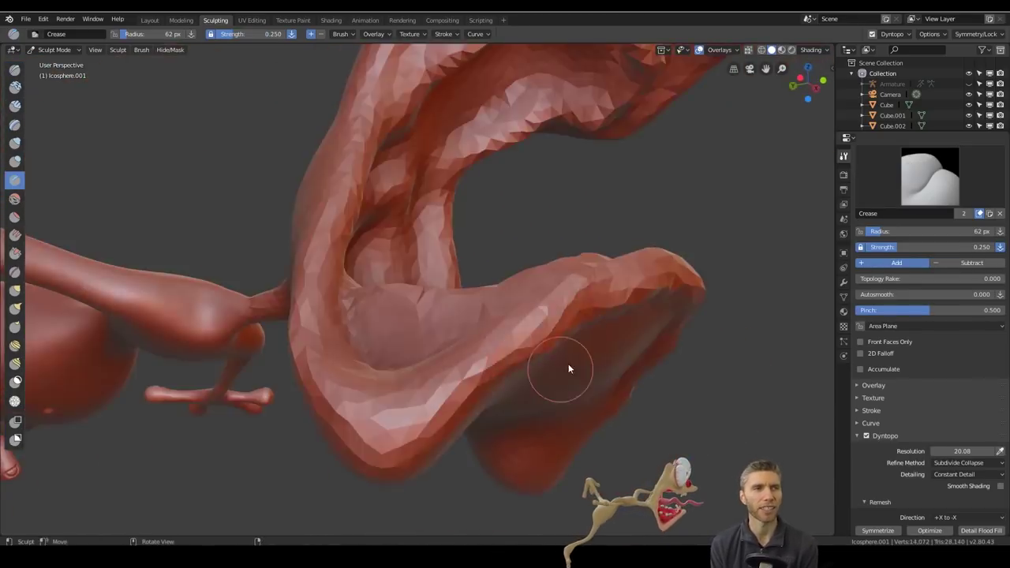
{"action": "mouse_move", "coordinate": [426, 181]}
{"action": "middle_mouse_down"}
{"action": "mouse_move", "coordinate": [383, 86]}
{"action": "mouse_move", "coordinate": [485, 440]}
{"action": "mouse_move", "coordinate": [492, 308]}
{"action": "mouse_move", "coordinate": [617, 337]}
{"action": "mouse_move", "coordinate": [594, 371]}
{"action": "mouse_move", "coordinate": [608, 366]}
{"action": "middle_mouse_up"}
{"action": "scroll", "coordinate": [384, 86], "scroll_direction": "up", "scroll_amount": 6}
- Build up the gum ridge inside the lower jaw with the Draw brush and sharpen its edges with the Crease brush
{"action": "key", "text": "x"}
{"action": "mouse_move", "coordinate": [571, 426]}
{"action": "middle_mouse_down"}
{"action": "mouse_move", "coordinate": [406, 365]}
{"action": "mouse_move", "coordinate": [399, 291]}
{"action": "mouse_move", "coordinate": [480, 319]}
{"action": "middle_mouse_up"}
{"action": "key", "text": "shift+c"}
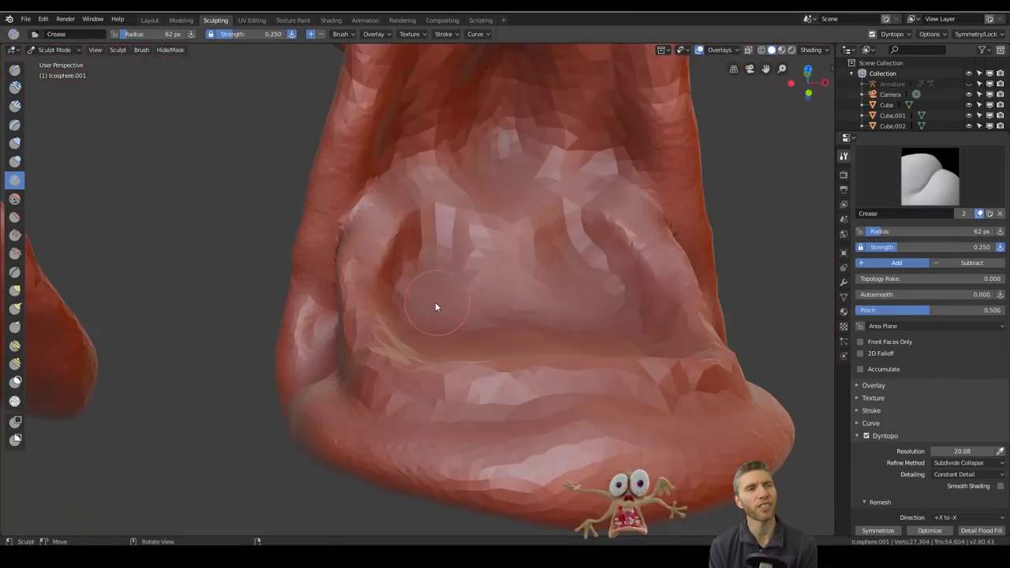
{"action": "mouse_move", "coordinate": [434, 304]}
{"action": "middle_mouse_down"}
{"action": "mouse_move", "coordinate": [333, 293]}
{"action": "mouse_move", "coordinate": [263, 444]}
{"action": "mouse_move", "coordinate": [193, 407]}
{"action": "middle_mouse_up"}
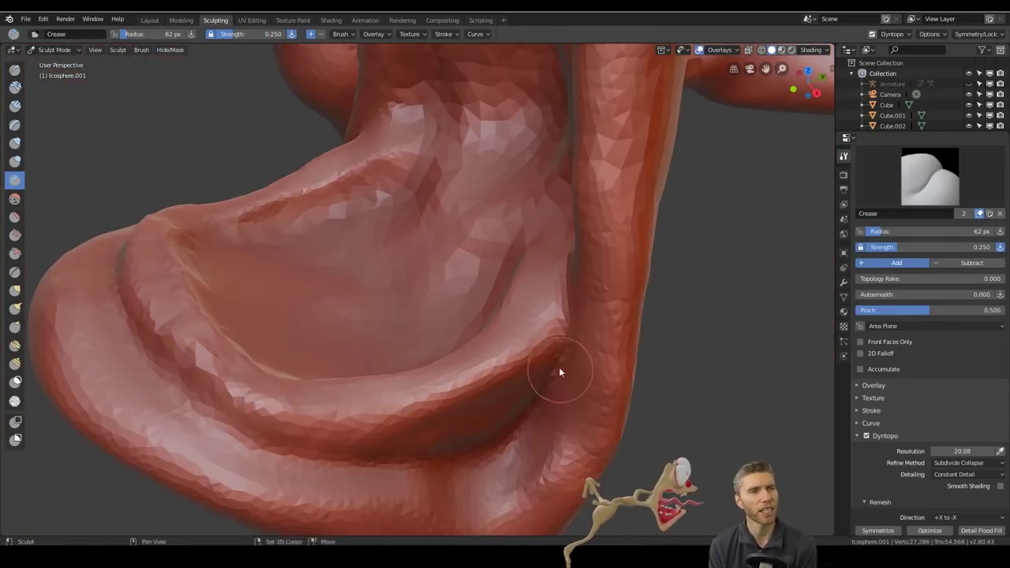
{"action": "mouse_move", "coordinate": [559, 372]}
{"action": "middle_mouse_down", "text": "shift"}
{"action": "mouse_move", "coordinate": [453, 327]}
{"action": "mouse_move", "coordinate": [295, 226]}
{"action": "mouse_move", "coordinate": [374, 243]}
{"action": "mouse_move", "coordinate": [229, 207]}
{"action": "mouse_move", "coordinate": [442, 239]}
{"action": "mouse_move", "coordinate": [492, 277]}
{"action": "mouse_move", "coordinate": [505, 261]}
{"action": "middle_mouse_up", "text": "shift"}
{"action": "scroll", "coordinate": [323, 336], "scroll_direction": "up", "scroll_amount": 5}
- Hide the lower jaw and define the upper gum ridge and palate with the Crease brush at radius 62 px
{"action": "key", "text": "h"}
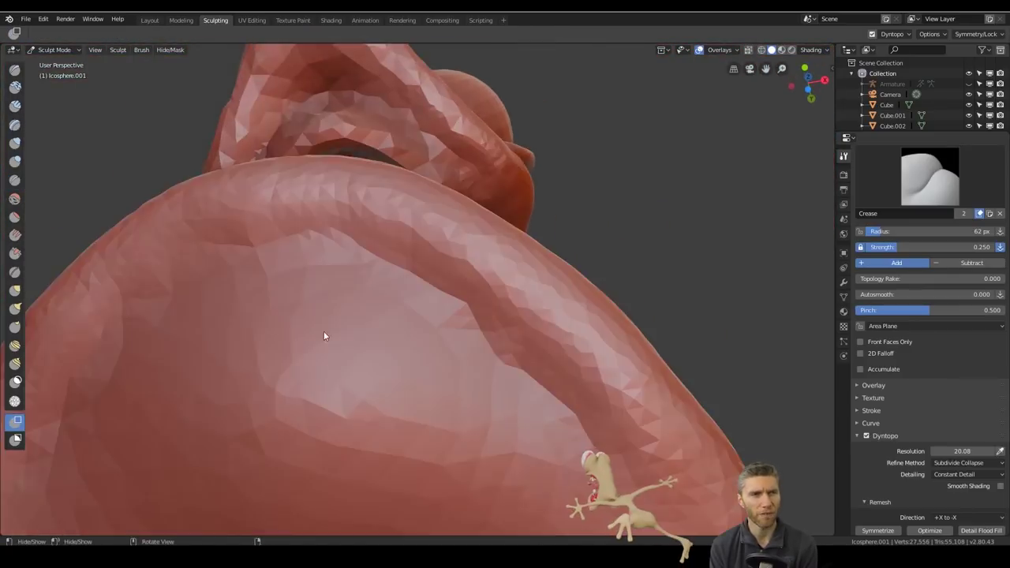
{"action": "scroll", "coordinate": [324, 336], "scroll_direction": "down", "scroll_amount": 5}
{"action": "scroll", "coordinate": [470, 261], "scroll_direction": "up", "scroll_amount": 6}
{"action": "key", "text": "shift+c"}
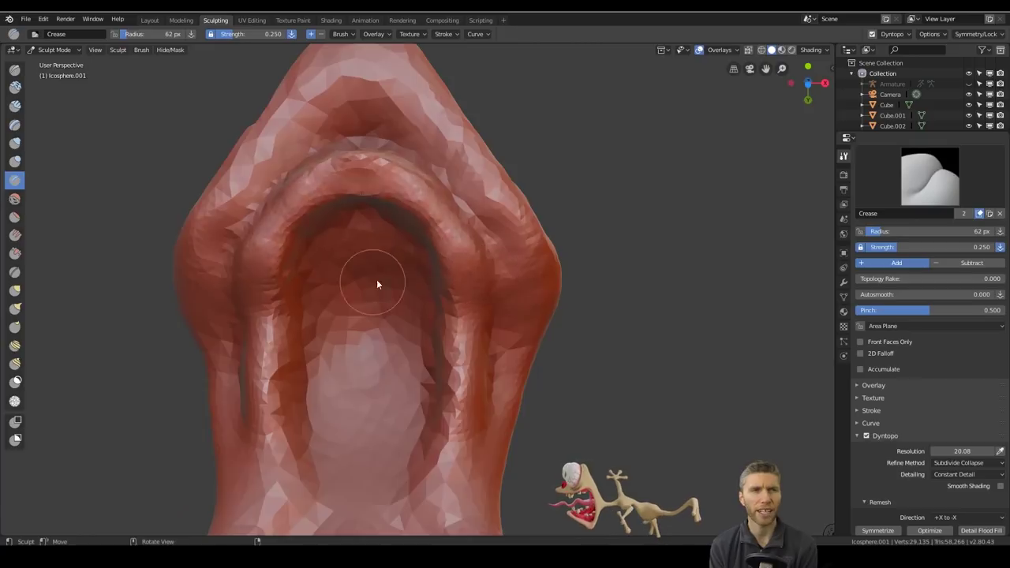
{"action": "mouse_move", "coordinate": [377, 284]}
{"action": "middle_mouse_down"}
{"action": "mouse_move", "coordinate": [286, 289]}
{"action": "mouse_move", "coordinate": [216, 356]}
{"action": "mouse_move", "coordinate": [463, 323]}
{"action": "middle_mouse_up"}
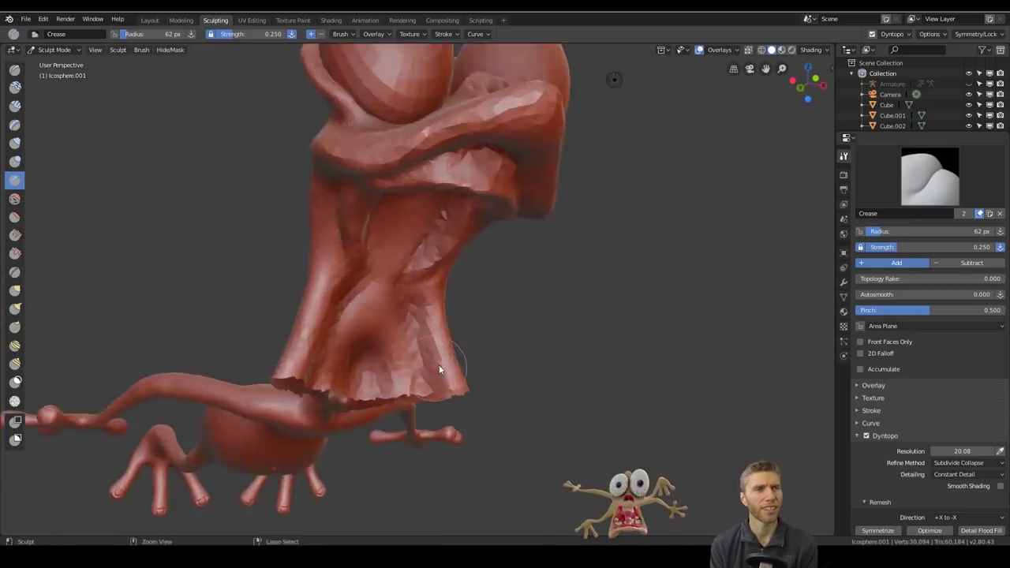
{"action": "mouse_move", "coordinate": [439, 364]}
{"action": "middle_mouse_down"}
{"action": "mouse_move", "coordinate": [524, 231]}
{"action": "mouse_move", "coordinate": [364, 316]}
{"action": "middle_mouse_up"}
{"action": "scroll", "coordinate": [365, 316], "scroll_direction": "down", "scroll_amount": 5}
- Build up eyelids around the eyes and the side of the head with the Draw brush at strength 0.732
{"action": "key", "text": "x"}
{"action": "scroll", "coordinate": [297, 220], "scroll_direction": "up", "scroll_amount": 4}
{"action": "mouse_move", "coordinate": [297, 220]}
{"action": "middle_mouse_down"}
{"action": "mouse_move", "coordinate": [336, 450]}
{"action": "mouse_move", "coordinate": [532, 408]}
{"action": "mouse_move", "coordinate": [451, 349]}
{"action": "mouse_move", "coordinate": [601, 345]}
{"action": "middle_mouse_up"}
{"action": "scroll", "coordinate": [531, 408], "scroll_direction": "down", "scroll_amount": 4}
{"action": "scroll", "coordinate": [550, 273], "scroll_direction": "up", "scroll_amount": 5}
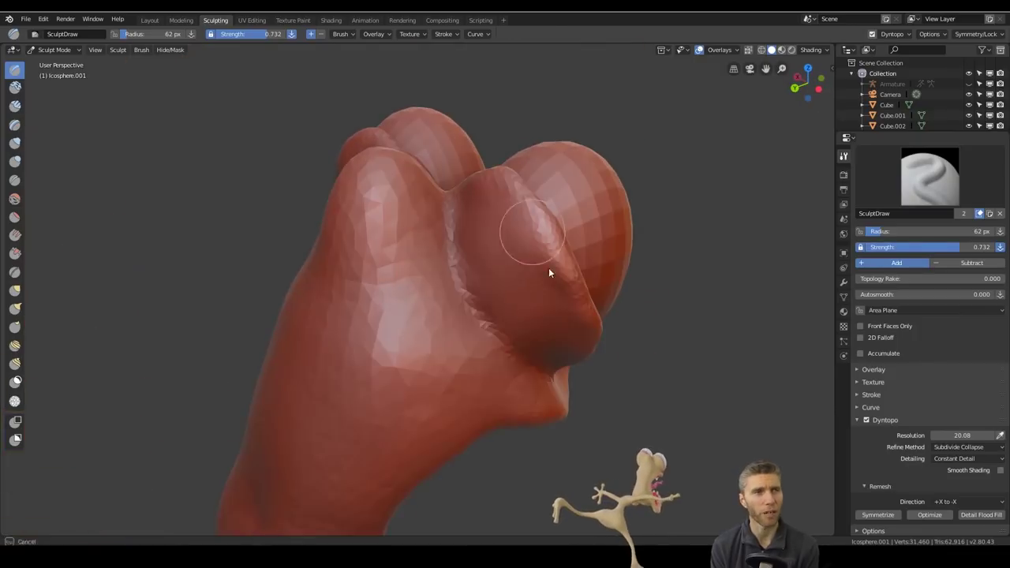
{"action": "mouse_move", "coordinate": [549, 273]}
{"action": "middle_mouse_down"}
{"action": "mouse_move", "coordinate": [480, 198]}
{"action": "mouse_move", "coordinate": [466, 338]}
{"action": "mouse_move", "coordinate": [536, 293]}
{"action": "mouse_move", "coordinate": [406, 268]}
{"action": "mouse_move", "coordinate": [414, 281]}
{"action": "mouse_move", "coordinate": [400, 393]}
{"action": "mouse_move", "coordinate": [636, 106]}
{"action": "mouse_move", "coordinate": [465, 429]}
{"action": "middle_mouse_up"}
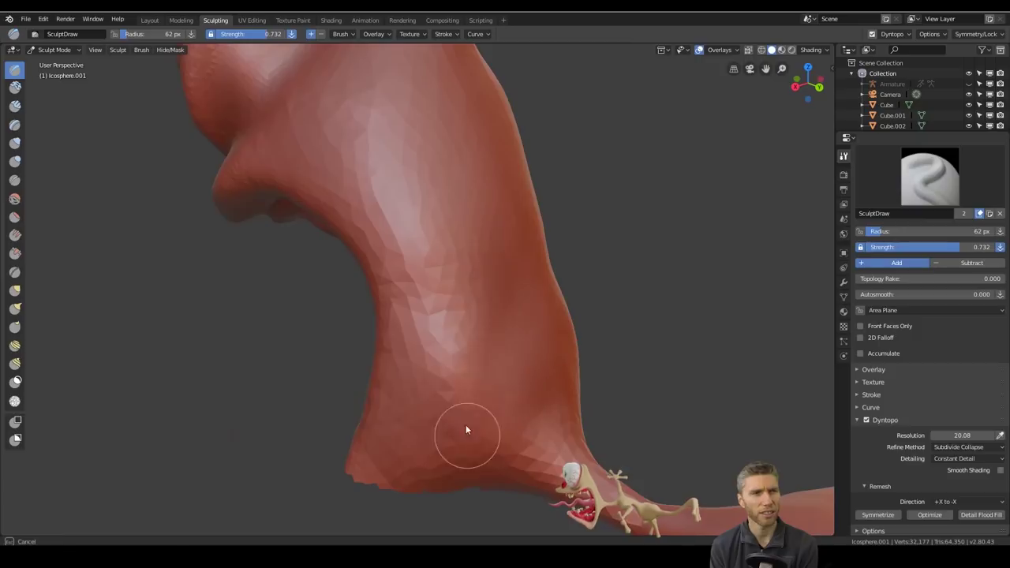
- Shape the cheeks and the back of the throat with the Crease brush at strength 0.250 and the Draw brush at radius 98 px
{"action": "mouse_move", "coordinate": [432, 271]}
{"action": "middle_mouse_down"}
{"action": "mouse_move", "coordinate": [498, 293]}
{"action": "mouse_move", "coordinate": [430, 288]}
{"action": "mouse_move", "coordinate": [540, 389]}
{"action": "mouse_move", "coordinate": [147, 158]}
{"action": "mouse_move", "coordinate": [316, 261]}
{"action": "mouse_move", "coordinate": [570, 327]}
{"action": "mouse_move", "coordinate": [613, 327]}
{"action": "mouse_move", "coordinate": [435, 275]}
{"action": "mouse_move", "coordinate": [535, 408]}
{"action": "mouse_move", "coordinate": [503, 427]}
{"action": "middle_mouse_up"}
{"action": "key", "text": "shift+c"}
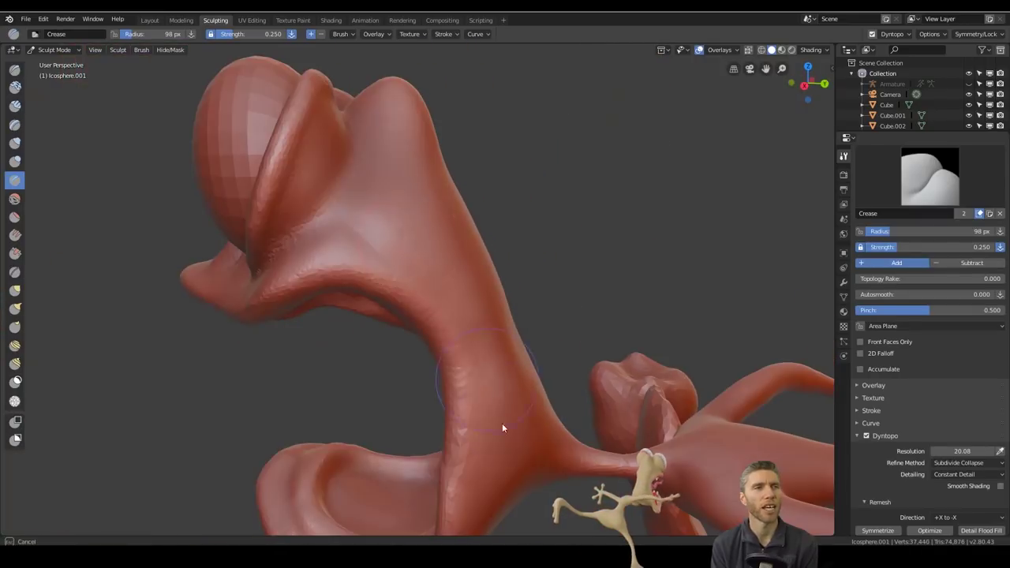
{"action": "middle_click_drag", "start_coordinate": [432, 224], "coordinate": [623, 405]}
{"action": "mouse_move", "coordinate": [422, 377]}
{"action": "middle_mouse_down"}
{"action": "mouse_move", "coordinate": [399, 308]}
{"action": "mouse_move", "coordinate": [497, 397]}
{"action": "mouse_move", "coordinate": [447, 202]}
{"action": "mouse_move", "coordinate": [447, 144]}
{"action": "mouse_move", "coordinate": [481, 293]}
{"action": "mouse_move", "coordinate": [426, 225]}
{"action": "mouse_move", "coordinate": [521, 197]}
{"action": "mouse_move", "coordinate": [511, 147]}
{"action": "mouse_move", "coordinate": [506, 255]}
{"action": "middle_mouse_up"}
{"action": "key", "text": "x"}
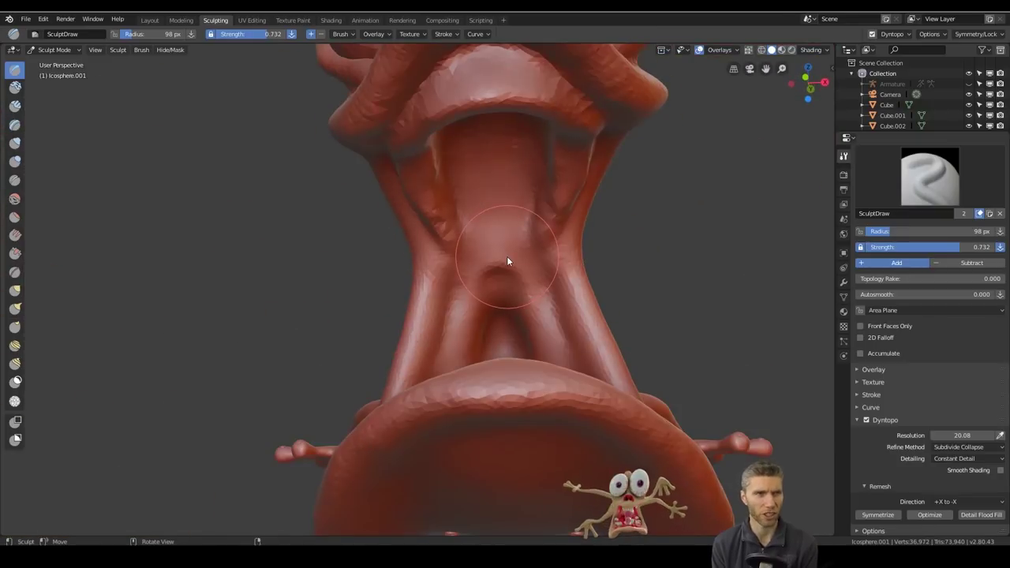
- Position the icosphere inside the mouth and pull it into a long wavy tongue with the Snake Hook brush at radius 251 px
{"action": "key", "text": "Home"}
{"action": "left_click", "coordinate": [150, 20]}
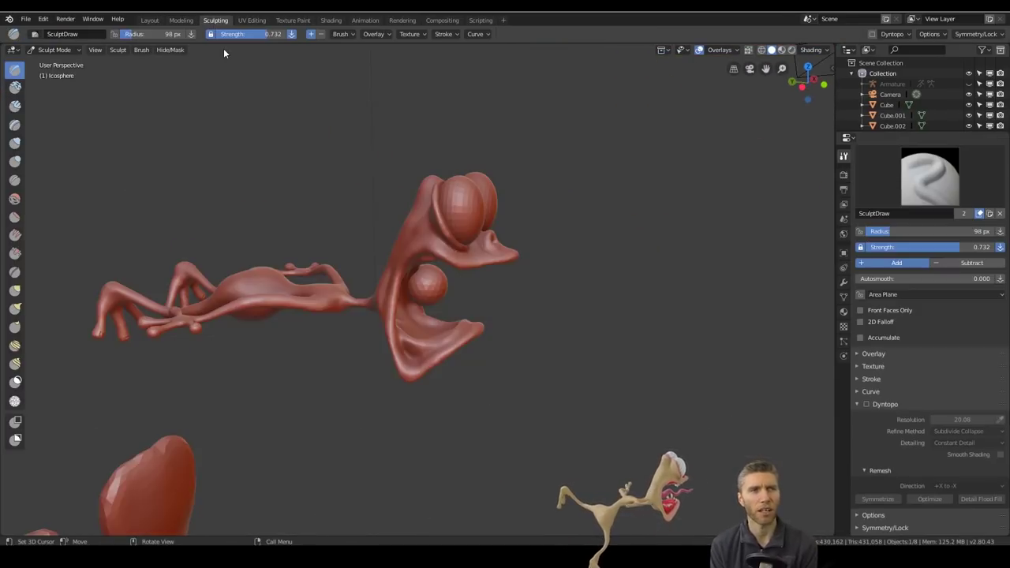
{"action": "scroll", "coordinate": [404, 284], "scroll_direction": "up", "scroll_amount": 3}
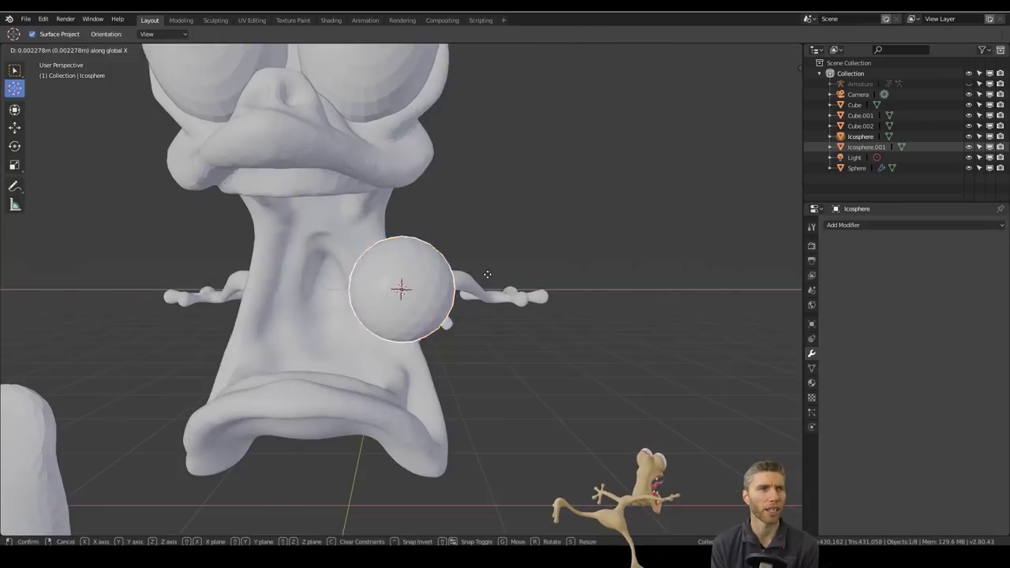
{"action": "key", "text": "g"}
{"action": "key", "text": "z"}
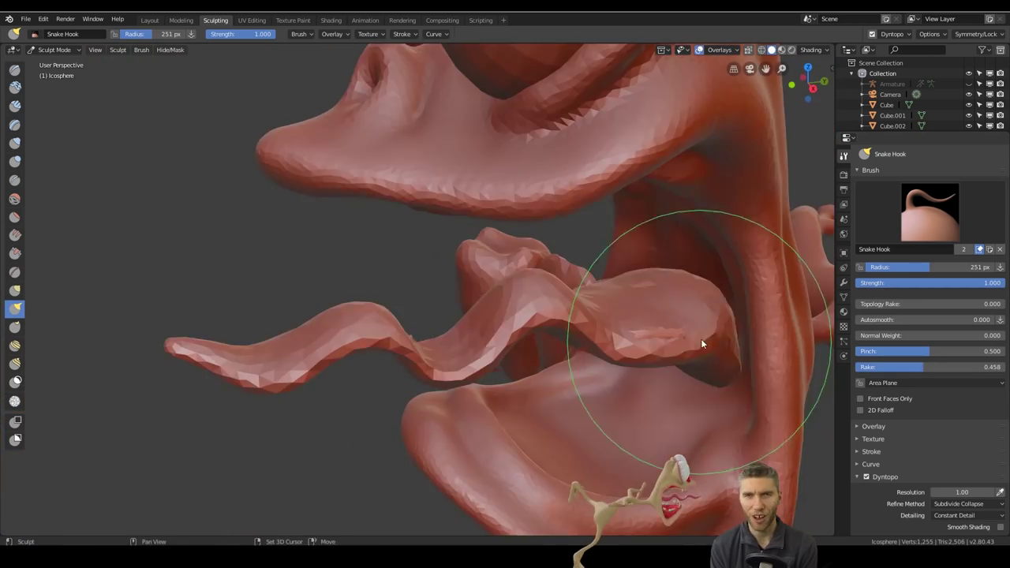
{"action": "middle_click_drag", "start_coordinate": [700, 338], "coordinate": [693, 344]}
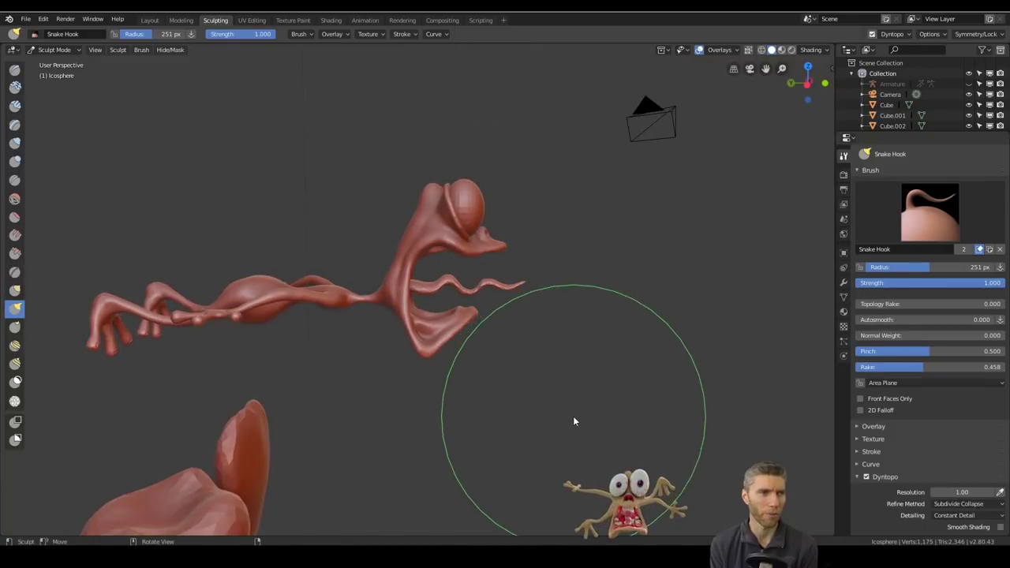
{"action": "middle_click_drag", "start_coordinate": [521, 391], "coordinate": [484, 451]}
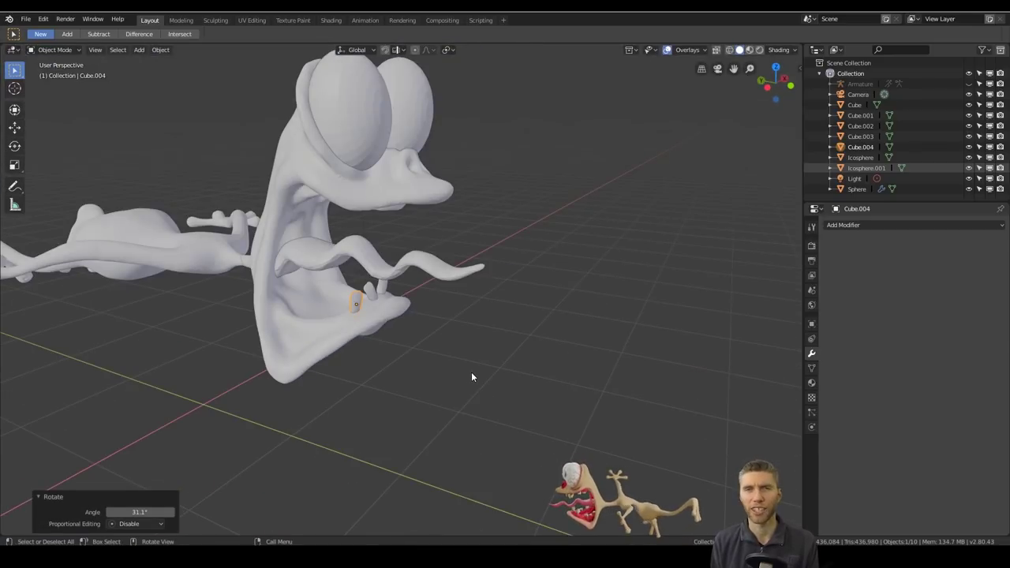
- Duplicate the tooth, rotate the copies and place them along the lower jaw's gum
{"action": "middle_click_drag", "start_coordinate": [471, 377], "coordinate": [486, 334]}
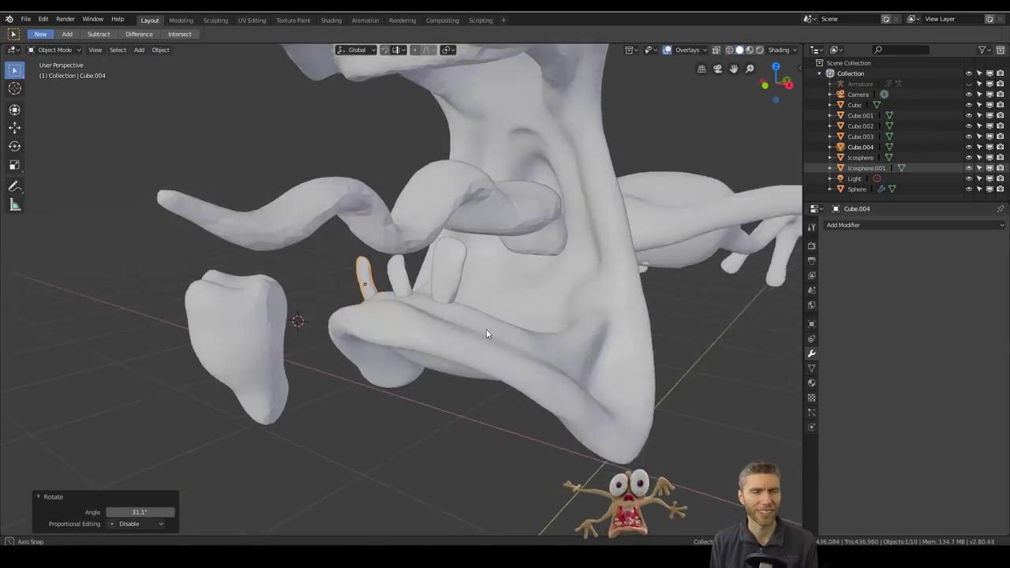
{"action": "key", "text": "shift+d"}
{"action": "key", "text": "r"}
{"action": "key", "text": "r"}
{"action": "key", "text": "z"}
{"action": "key", "text": "z"}
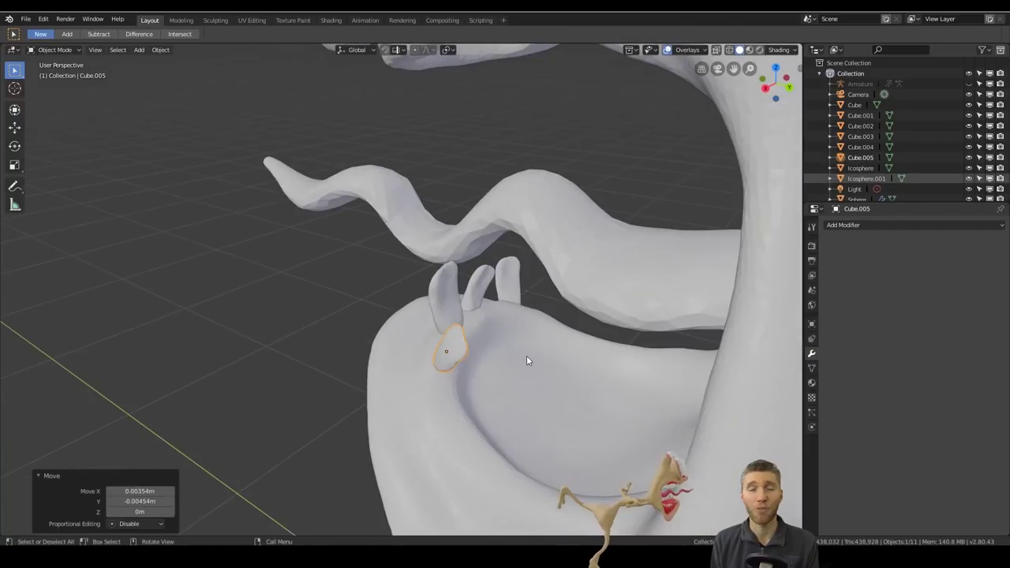
{"action": "middle_click_drag", "start_coordinate": [526, 360], "coordinate": [180, 365]}
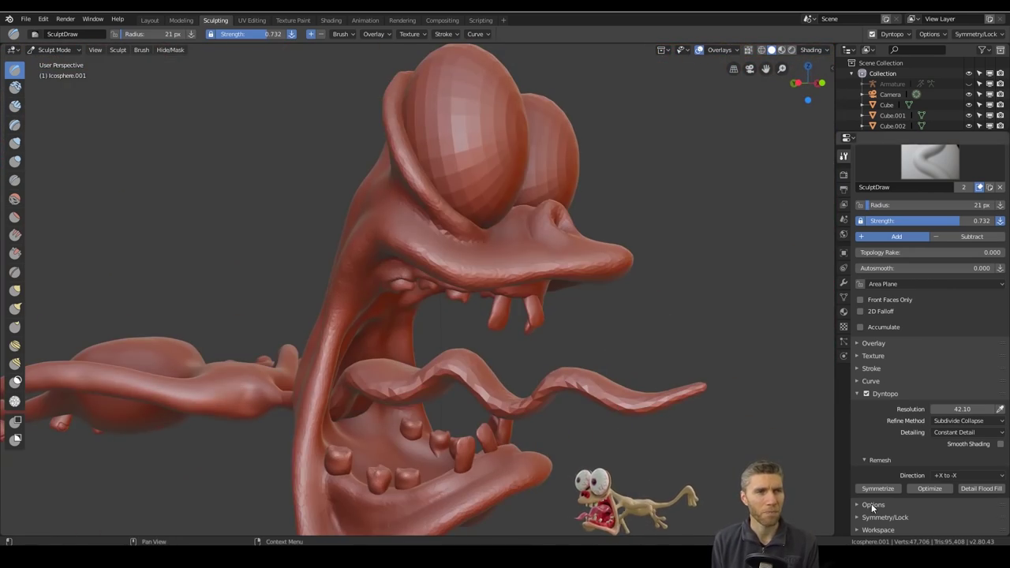
- Turn off X mirroring and build up the upper gums around the teeth with the Draw brush at radius 63 px
{"action": "left_click", "coordinate": [882, 516]}
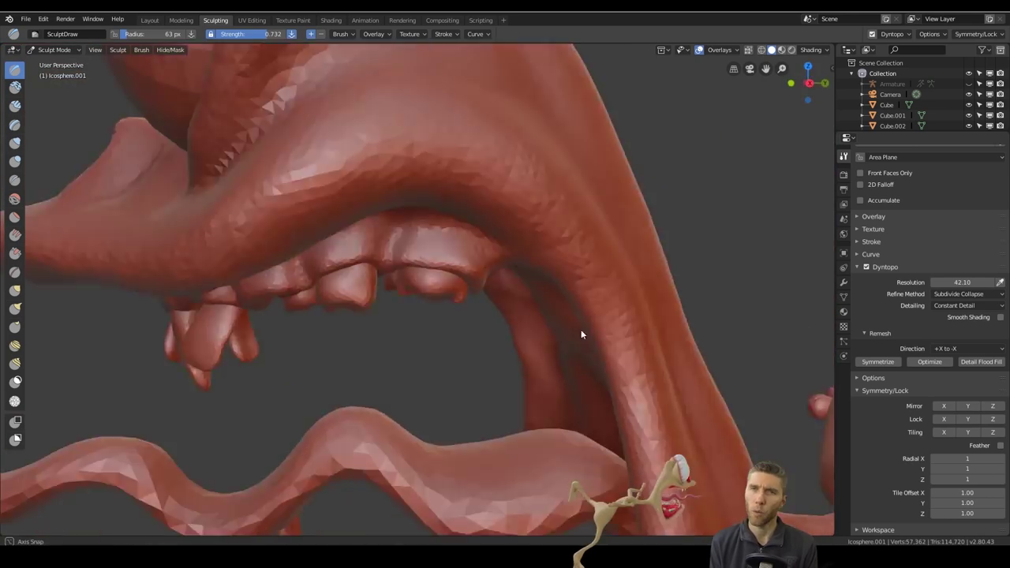
{"action": "middle_click_drag", "start_coordinate": [580, 335], "coordinate": [432, 191]}
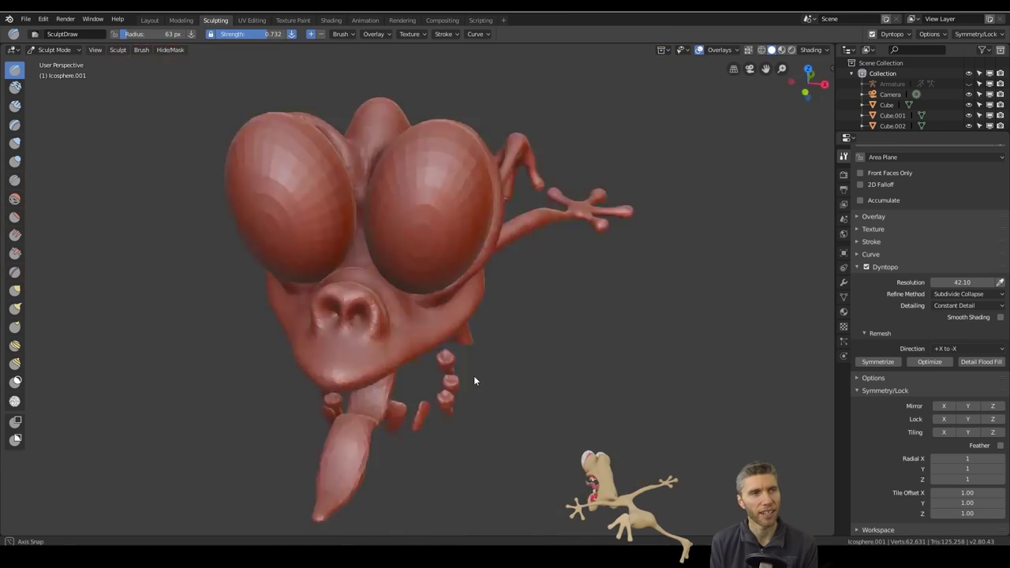
{"action": "middle_click_drag", "start_coordinate": [473, 377], "coordinate": [411, 337]}
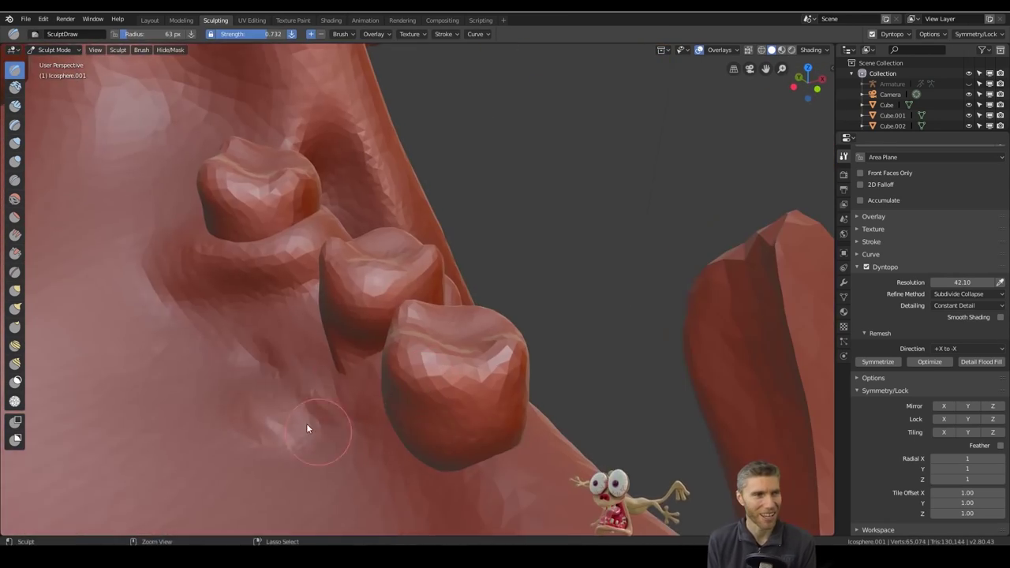
- Build up the lower gums around each tooth base with the Draw brush at strength 0.732 and Dyntopo resolution 42.10
{"action": "mouse_move", "coordinate": [307, 428]}
{"action": "middle_mouse_down"}
{"action": "mouse_move", "coordinate": [437, 277]}
{"action": "mouse_move", "coordinate": [601, 261]}
{"action": "mouse_move", "coordinate": [658, 216]}
{"action": "mouse_move", "coordinate": [598, 278]}
{"action": "mouse_move", "coordinate": [312, 247]}
{"action": "mouse_move", "coordinate": [294, 226]}
{"action": "mouse_move", "coordinate": [265, 125]}
{"action": "mouse_move", "coordinate": [250, 205]}
{"action": "mouse_move", "coordinate": [243, 117]}
{"action": "mouse_move", "coordinate": [384, 220]}
{"action": "mouse_move", "coordinate": [406, 191]}
{"action": "mouse_move", "coordinate": [269, 284]}
{"action": "mouse_move", "coordinate": [222, 231]}
{"action": "mouse_move", "coordinate": [226, 356]}
{"action": "mouse_move", "coordinate": [517, 235]}
{"action": "mouse_move", "coordinate": [373, 335]}
{"action": "middle_mouse_up"}
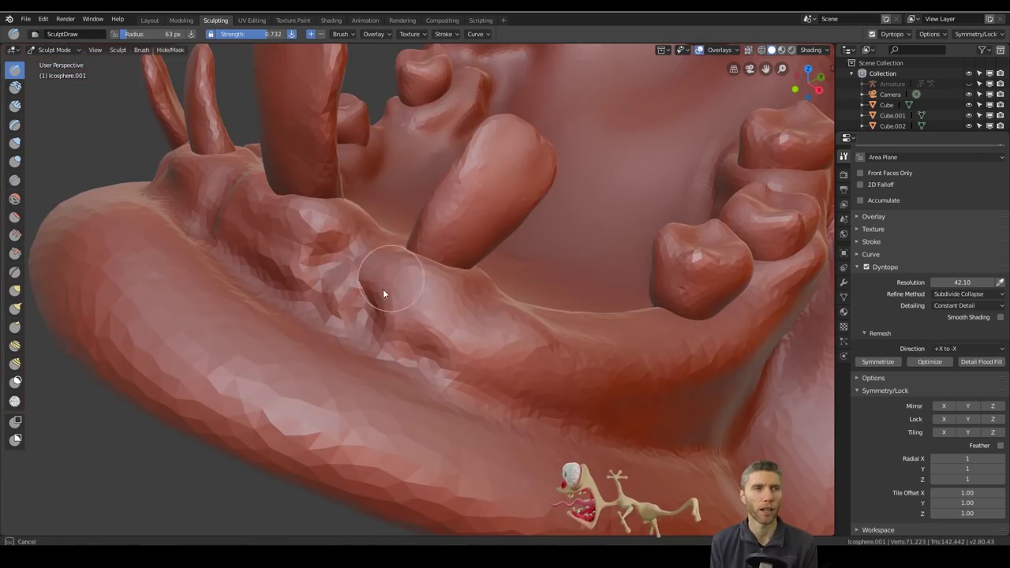
{"action": "mouse_move", "coordinate": [383, 293]}
{"action": "middle_mouse_down"}
{"action": "mouse_move", "coordinate": [372, 221]}
{"action": "mouse_move", "coordinate": [355, 350]}
{"action": "mouse_move", "coordinate": [435, 272]}
{"action": "middle_mouse_up"}
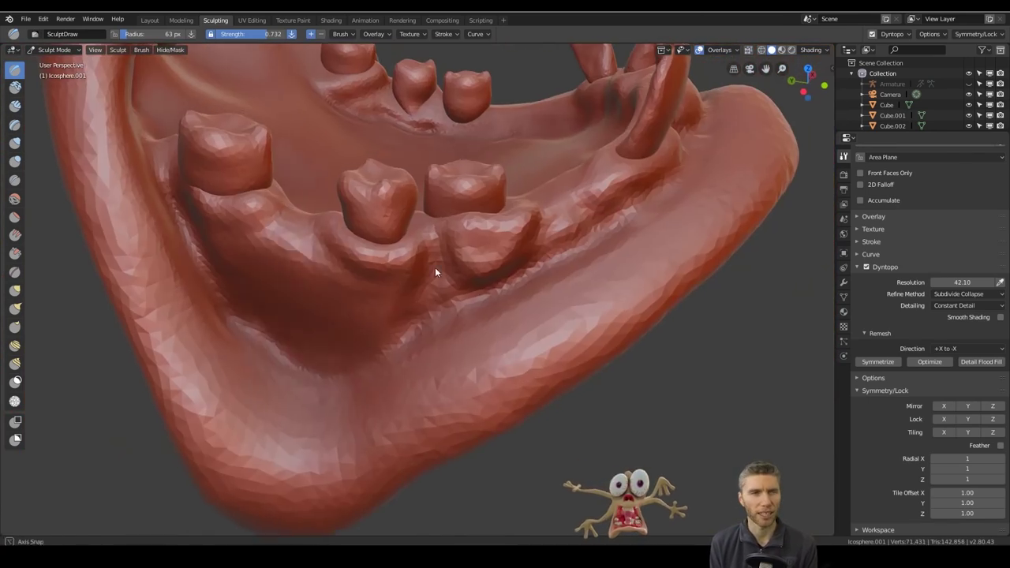
{"action": "left_click_drag", "start_coordinate": [300, 271], "coordinate": [327, 301]}
{"action": "mouse_move", "coordinate": [277, 165]}
{"action": "middle_mouse_down"}
{"action": "mouse_move", "coordinate": [277, 265]}
{"action": "mouse_move", "coordinate": [492, 226]}
{"action": "mouse_move", "coordinate": [391, 405]}
{"action": "mouse_move", "coordinate": [517, 329]}
{"action": "mouse_move", "coordinate": [219, 278]}
{"action": "middle_mouse_up"}
{"action": "mouse_move", "coordinate": [239, 341]}
{"action": "middle_mouse_down"}
{"action": "mouse_move", "coordinate": [554, 361]}
{"action": "mouse_move", "coordinate": [451, 311]}
{"action": "mouse_move", "coordinate": [500, 345]}
{"action": "mouse_move", "coordinate": [508, 325]}
{"action": "middle_mouse_up"}
{"action": "middle_click_drag", "start_coordinate": [534, 368], "coordinate": [626, 387]}
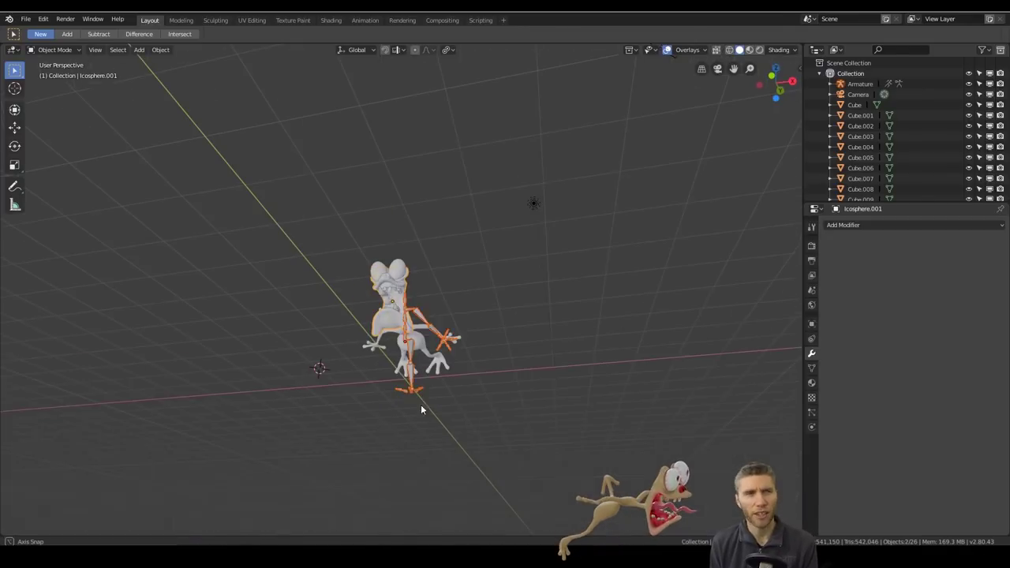
- Rotate the armature 90° about X, clear its location and move it along Y to line up with the body
{"action": "left_click", "coordinate": [412, 388]}
{"action": "key", "text": "r"}
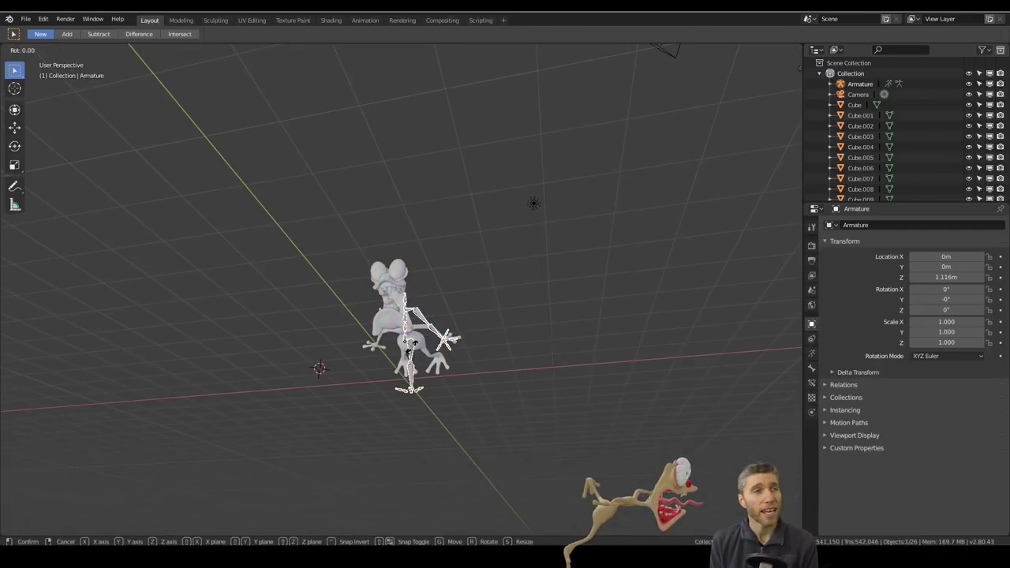
{"action": "left_click", "coordinate": [420, 317]}
{"action": "key", "text": "KP_Decimal"}
{"action": "key", "text": "ctrl+KP_7"}
{"action": "key", "text": "g"}
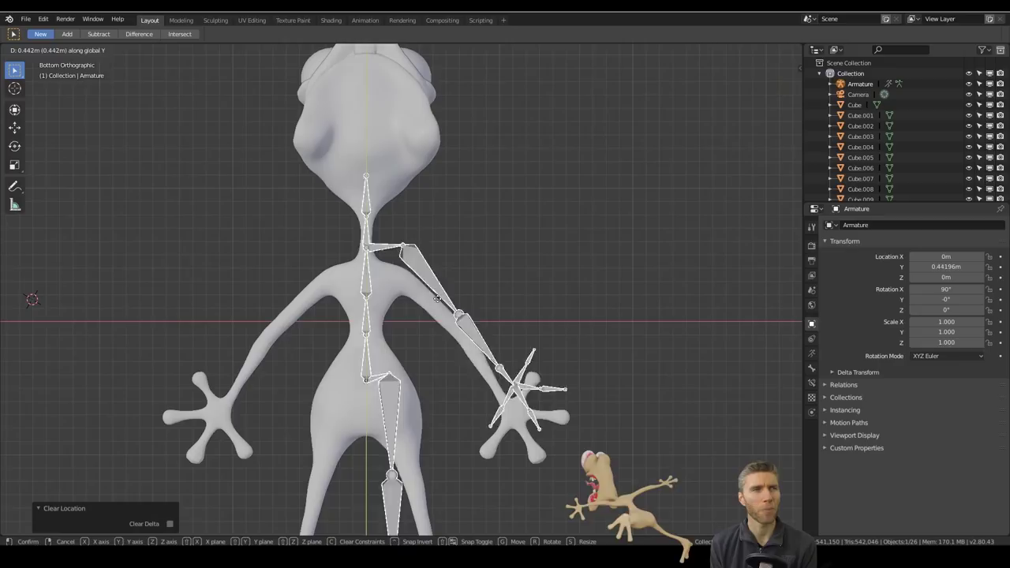
- Move the armature up to the body's height in the side view
{"action": "key", "text": "KP_3"}
{"action": "scroll", "coordinate": [413, 280], "scroll_direction": "up", "scroll_amount": 7}
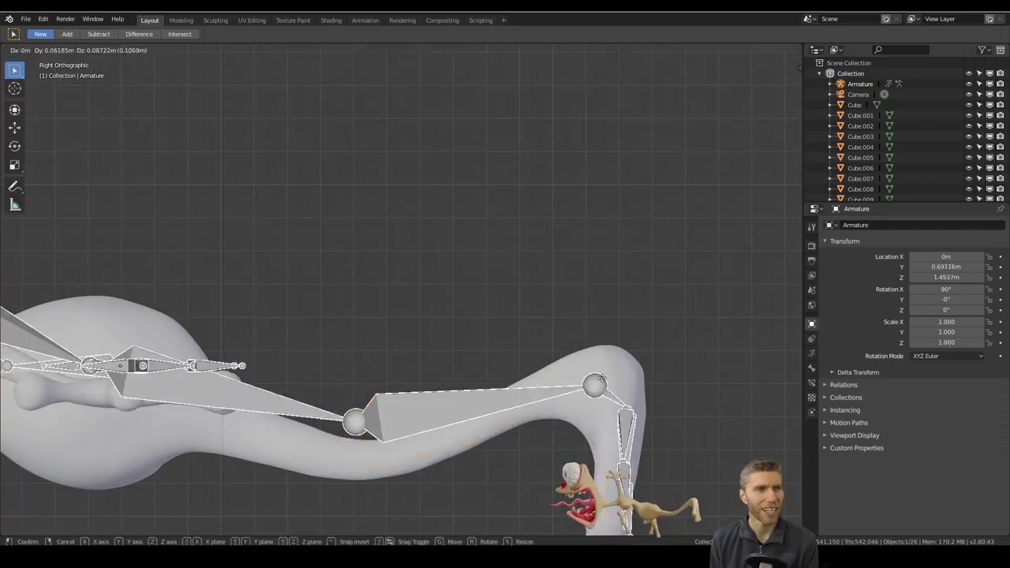
{"action": "left_click", "coordinate": [811, 226]}
{"action": "left_click", "coordinate": [590, 376]}
- Fit the finger bones inside one hand by moving their joints in Edit Mode with X-Axis Mirror enabled
{"action": "middle_click_drag", "start_coordinate": [340, 457], "coordinate": [285, 274], "text": "shift"}
{"action": "middle_click_drag", "start_coordinate": [399, 304], "coordinate": [442, 236]}
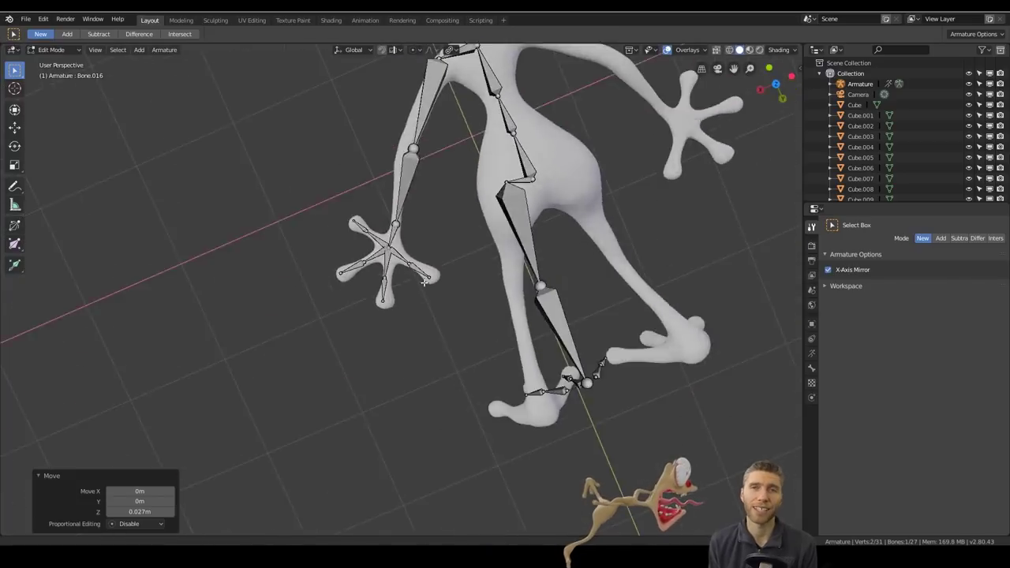
{"action": "left_click", "coordinate": [436, 316]}
{"action": "key", "text": "g"}
{"action": "left_click", "coordinate": [437, 315]}
- Move the elbow and wrist joints so the arm bones follow the center of the sculpted arm
{"action": "scroll", "coordinate": [449, 351], "scroll_direction": "down", "scroll_amount": 5}
{"action": "left_click", "coordinate": [334, 423]}
{"action": "key", "text": "g"}
{"action": "key", "text": "x"}
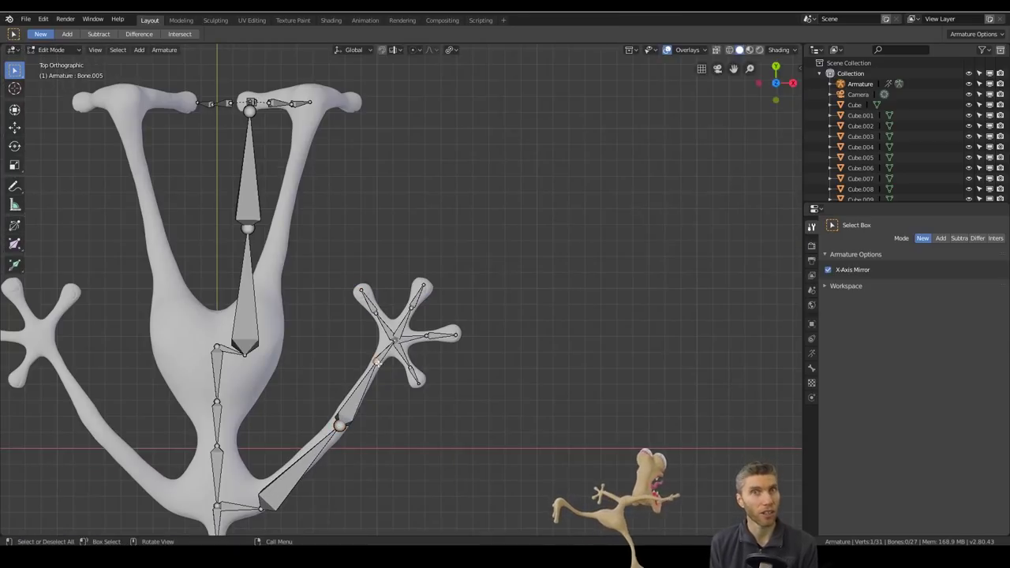
{"action": "left_click", "coordinate": [377, 363]}
- Fit the leg and toe bones inside the foot and mirror the limb bones to the other side with an X scale of -1
{"action": "middle_click_drag", "start_coordinate": [377, 363], "coordinate": [295, 382]}
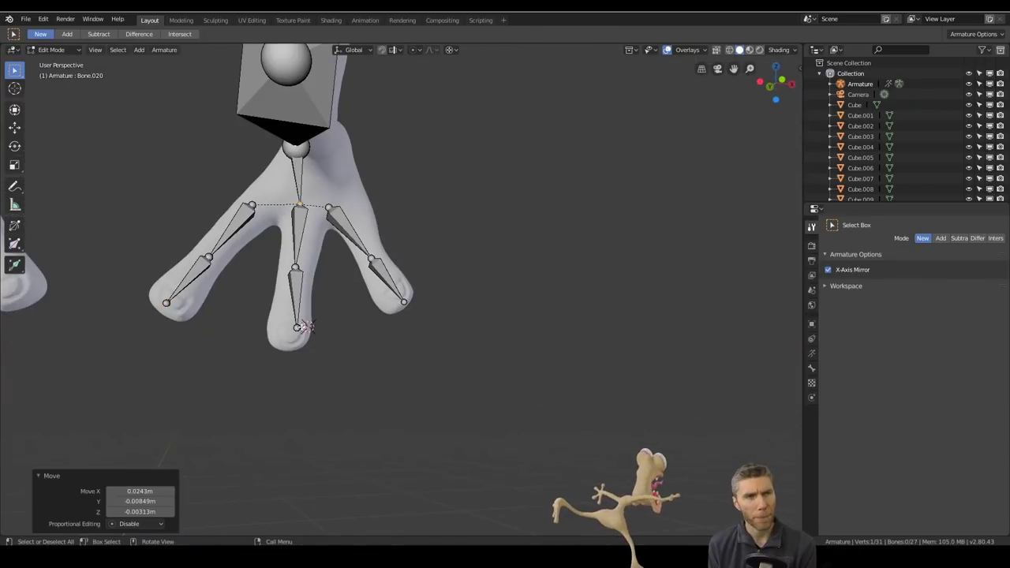
{"action": "left_click", "coordinate": [308, 327]}
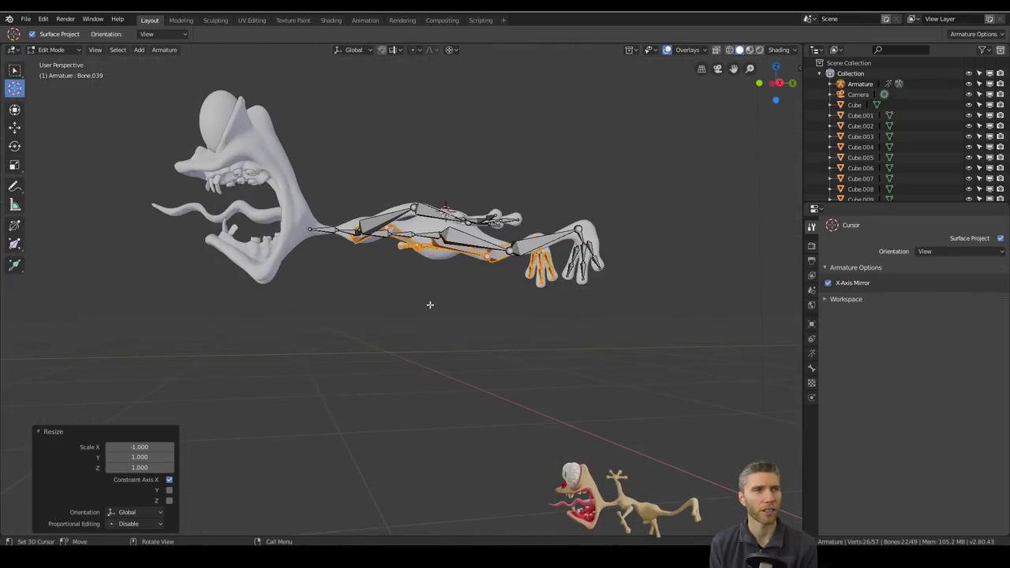
- Save the rigged monster as a project file
{"action": "key", "text": "ctrl+shift+s"}
{"action": "key", "text": "Return"}
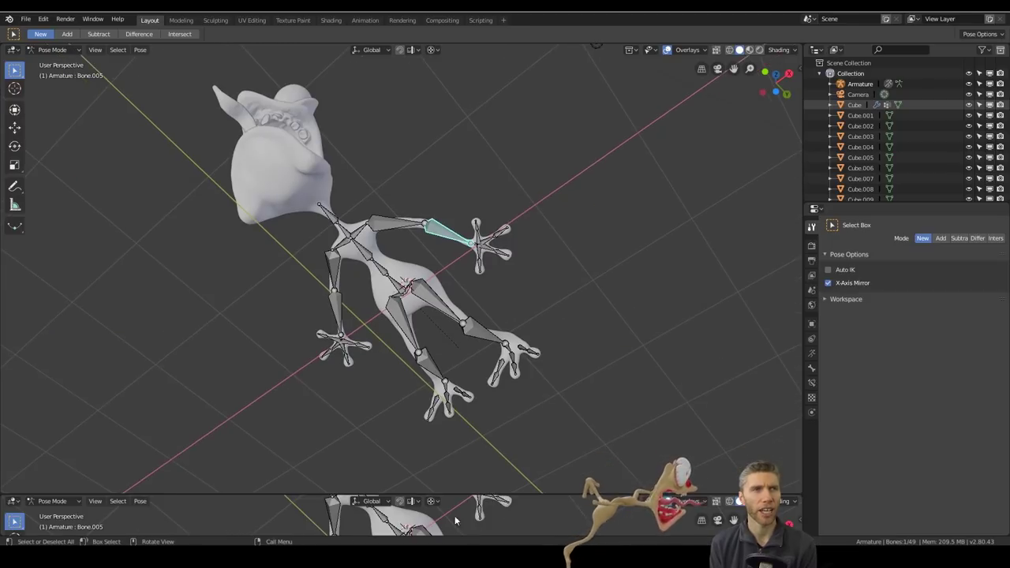
- Rotate the upper arm and forearm bones of one arm in Pose Mode to raise it outward
{"action": "middle_click_drag", "start_coordinate": [504, 237], "coordinate": [358, 286]}
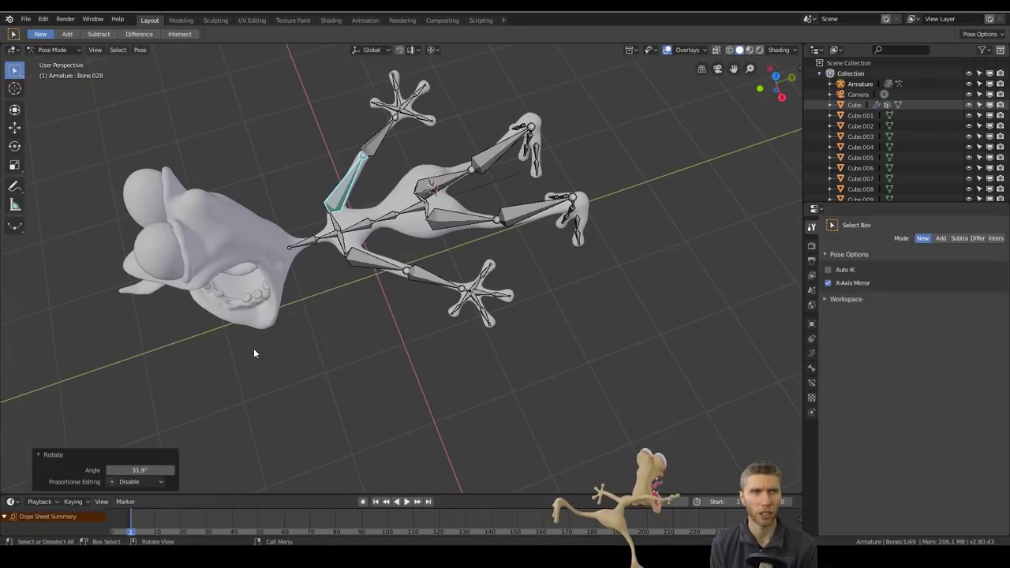
{"action": "left_click", "coordinate": [439, 114]}
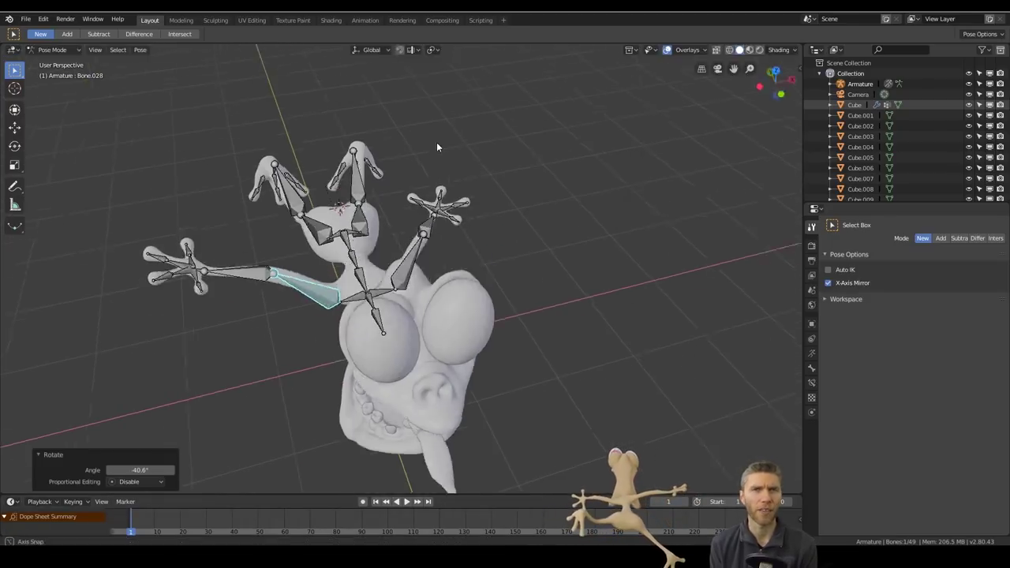
{"action": "middle_click_drag", "start_coordinate": [437, 142], "coordinate": [379, 173]}
{"action": "middle_click_drag", "start_coordinate": [231, 208], "coordinate": [315, 206]}
{"action": "left_click", "coordinate": [207, 251]}
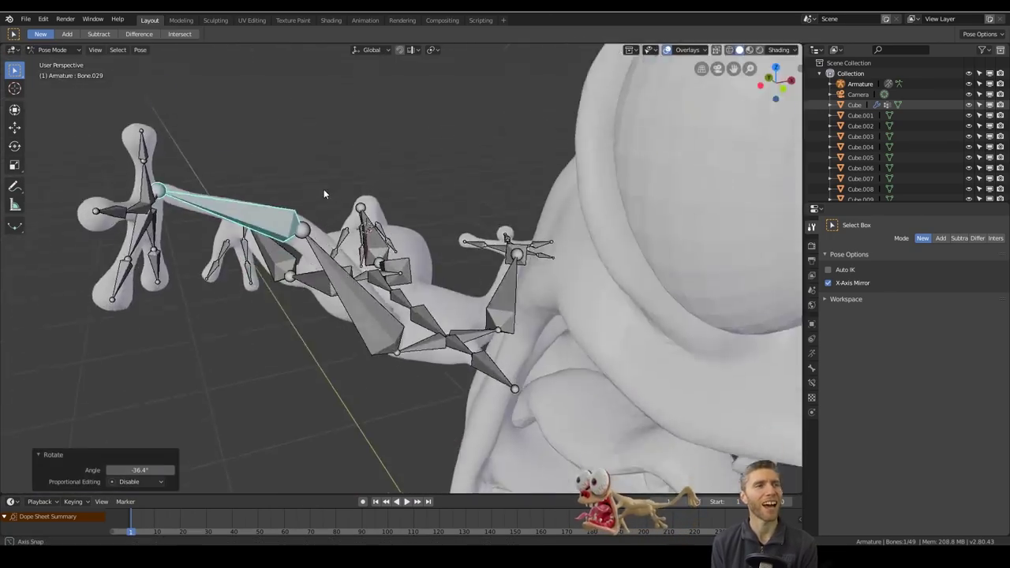
{"action": "middle_click_drag", "start_coordinate": [323, 188], "coordinate": [319, 241]}
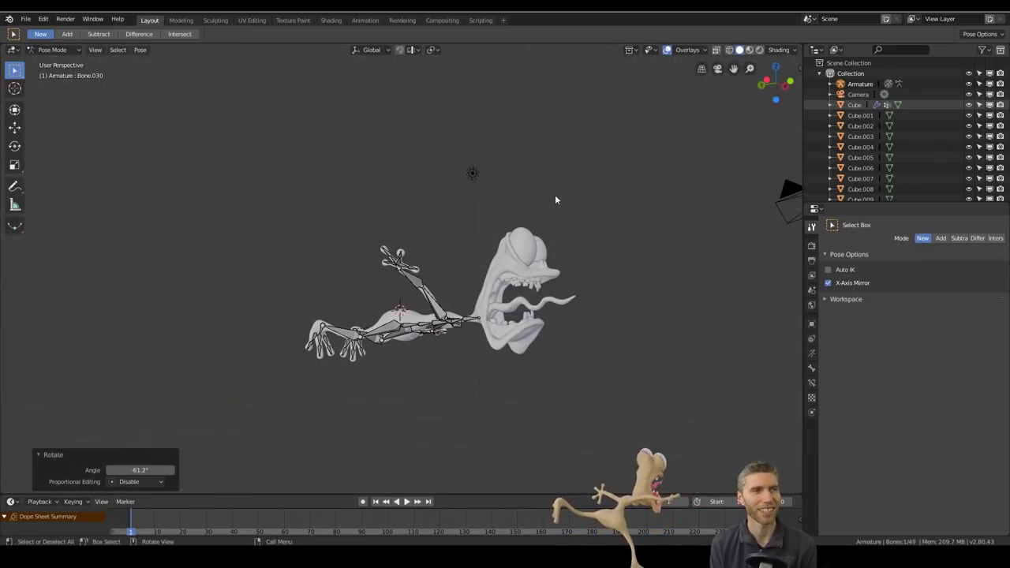
- Finish the leaping pose of the legs and shoulders and insert keyframes for it at frame 0
{"action": "left_click", "coordinate": [811, 367]}
{"action": "left_click", "coordinate": [826, 386]}
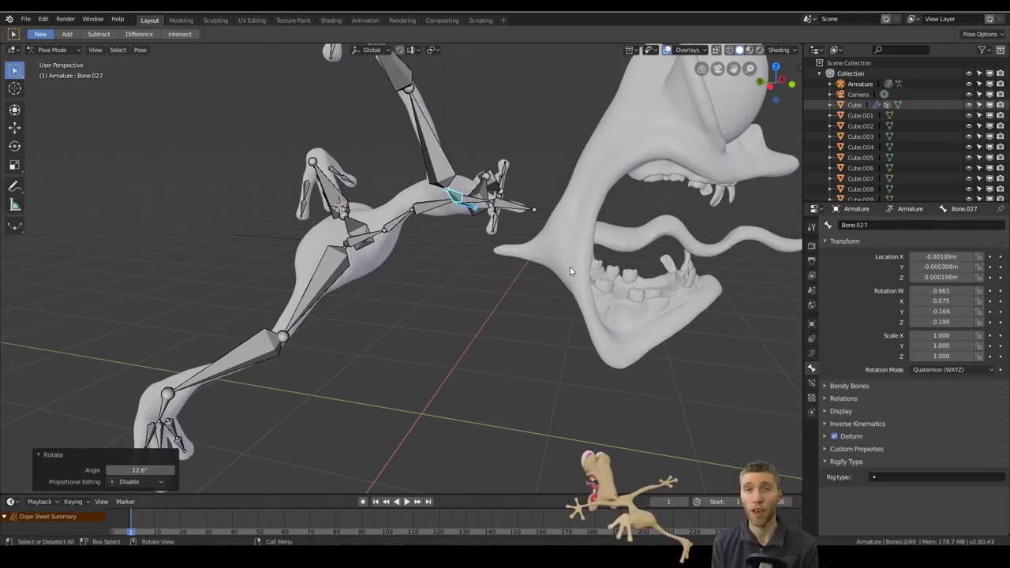
{"action": "key", "text": "i"}
{"action": "key", "text": "h"}
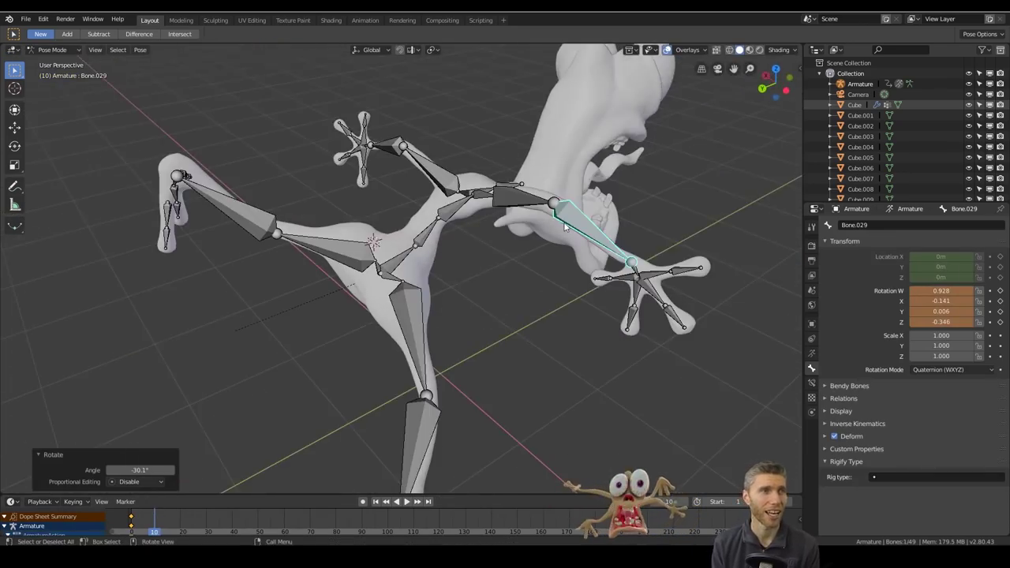
- Rotate the arm and hand bones into a second pose at frame 10 and keyframe it
{"action": "key", "text": "r"}
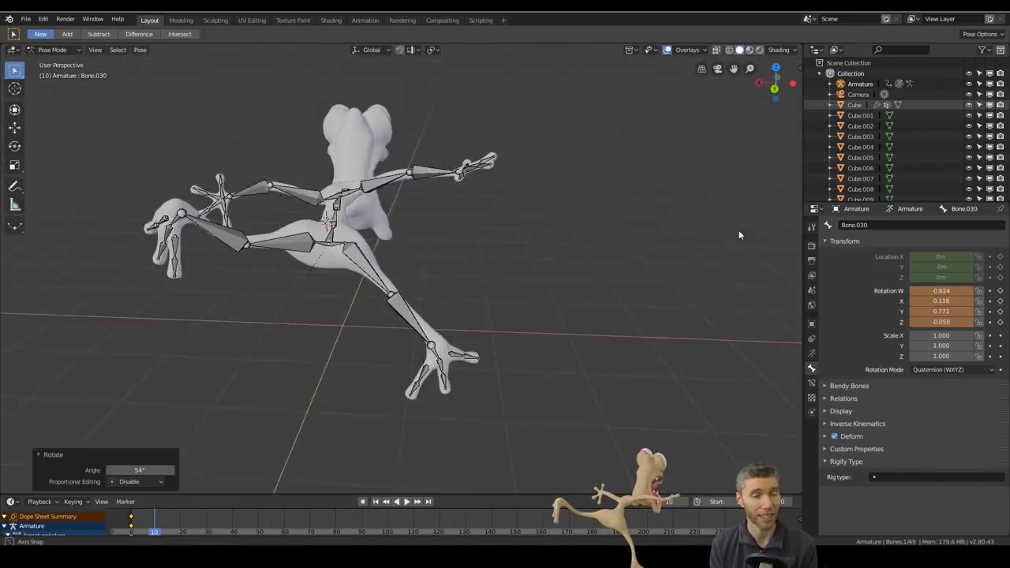
{"action": "key", "text": "h"}
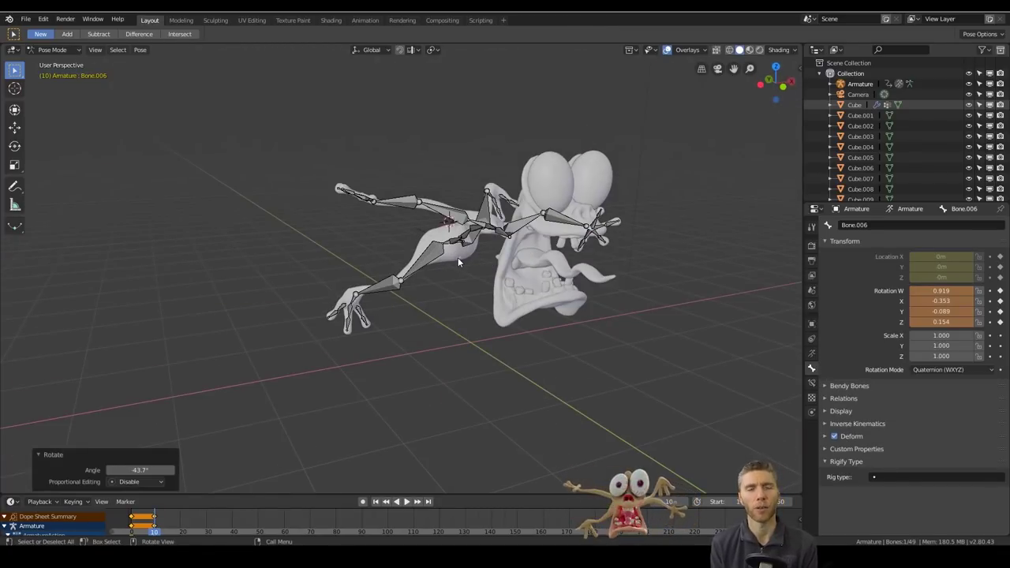
{"action": "middle_click_drag", "start_coordinate": [457, 257], "coordinate": [438, 222]}
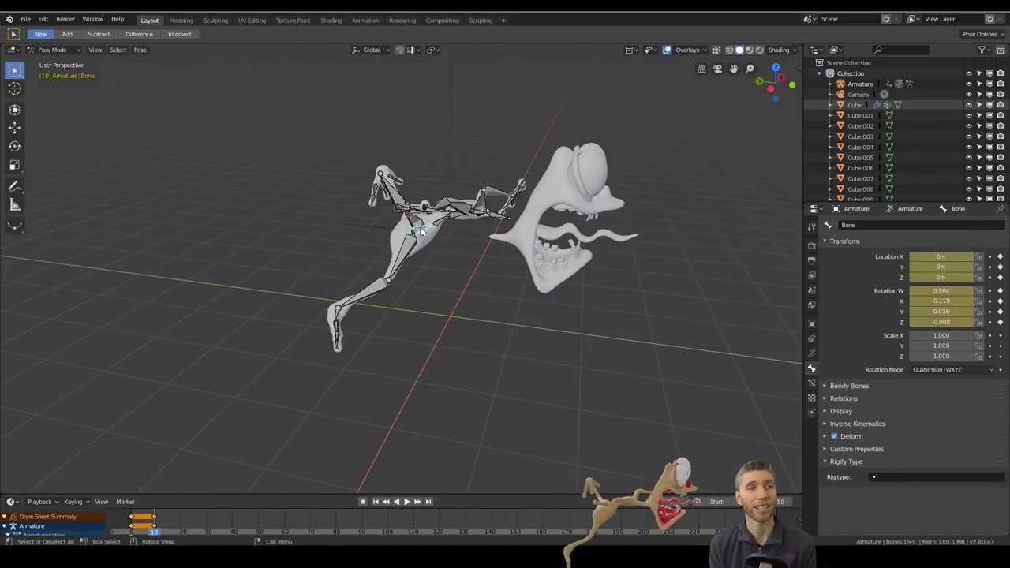
- Hide the armature and select the head together with its eyes, teeth and tongue in Object Mode
{"action": "key", "text": "h"}
{"action": "middle_click_drag", "start_coordinate": [427, 316], "coordinate": [538, 254]}
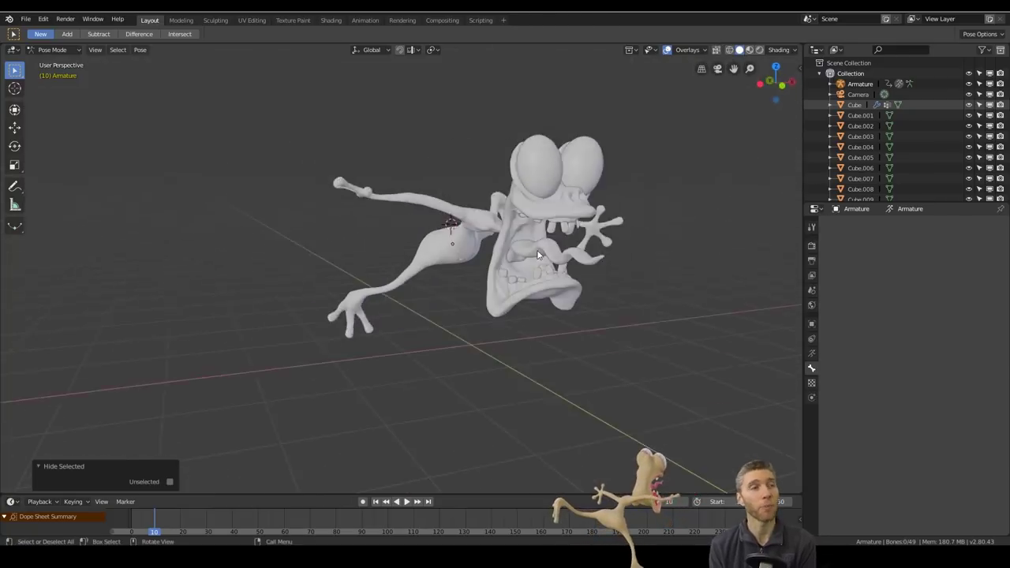
{"action": "middle_click_drag", "start_coordinate": [489, 314], "coordinate": [477, 272]}
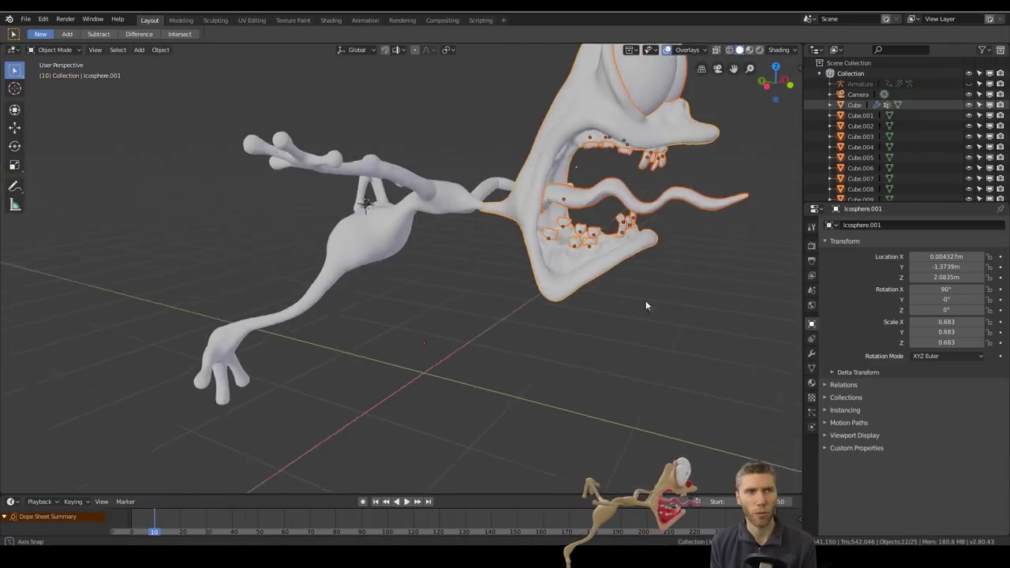
- Raise the selected head, eyes, teeth and tongue by 0.00761 m along Z
{"action": "middle_click_drag", "start_coordinate": [517, 262], "coordinate": [437, 326]}
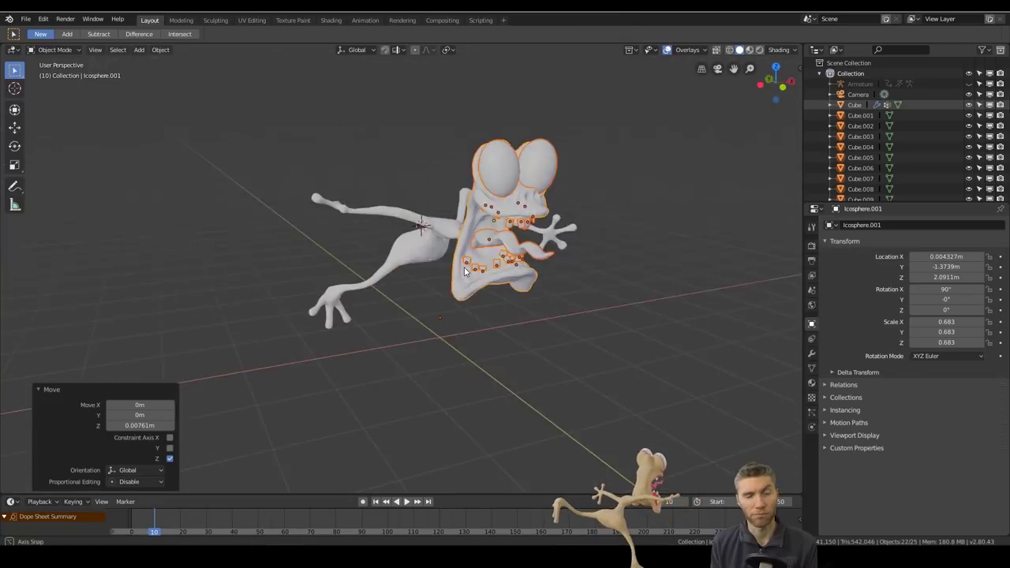
{"action": "middle_click_drag", "start_coordinate": [464, 271], "coordinate": [394, 260]}
{"action": "scroll", "coordinate": [395, 260], "scroll_direction": "up", "scroll_amount": 5}
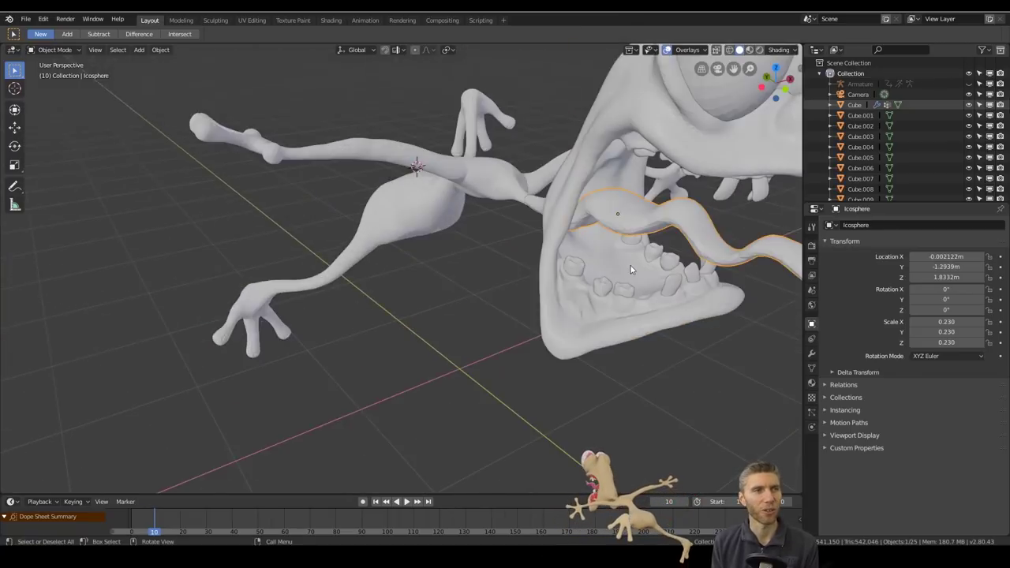
- Flood-fill the tongue's sculpt detail at a constant detail resolution of 5.00 and save the file under a new name
{"action": "left_click", "coordinate": [505, 277]}
{"action": "left_click", "coordinate": [216, 20]}
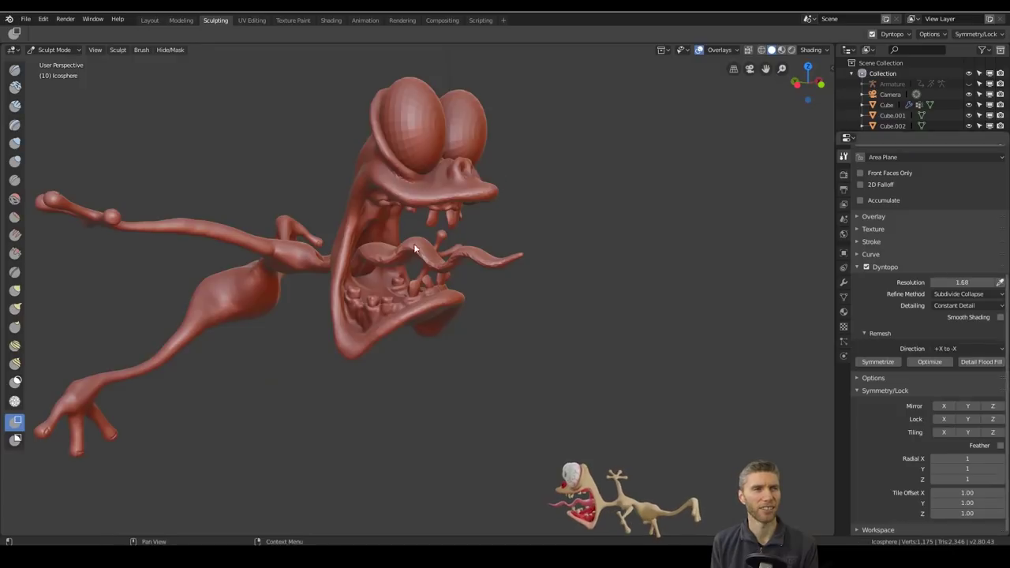
{"action": "left_click", "coordinate": [981, 361]}
{"action": "scroll", "coordinate": [249, 228], "scroll_direction": "up", "scroll_amount": 5}
{"action": "middle_click_drag", "start_coordinate": [451, 243], "coordinate": [566, 338]}
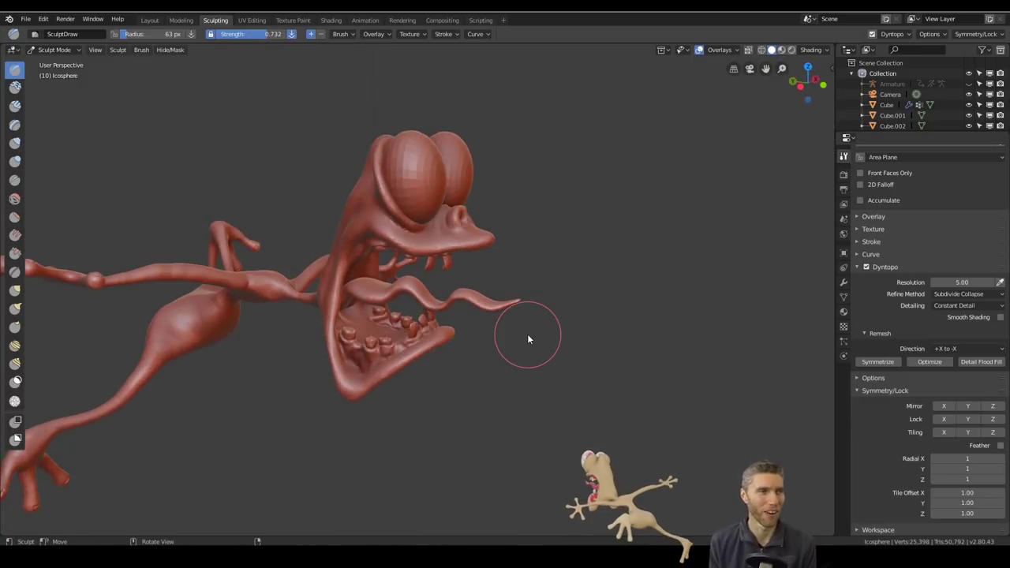
{"action": "key", "text": "ctrl+shift+s"}
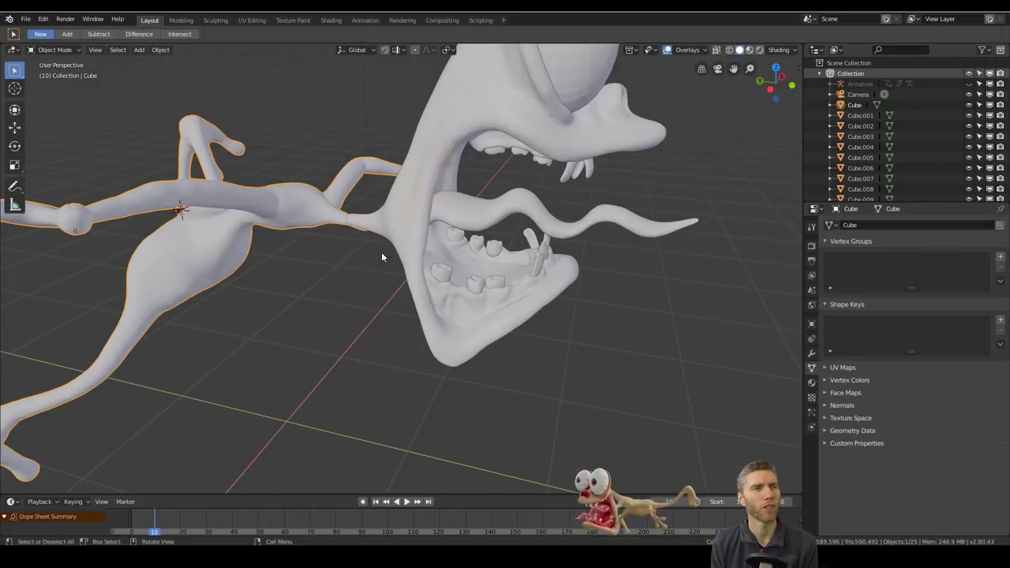
- Add a Decimate modifier with a ratio of 0.5 to the body, and add a Decimate modifier to the head
{"action": "left_click", "coordinate": [868, 225]}
{"action": "left_click", "coordinate": [810, 322]}
{"action": "double_click", "coordinate": [902, 282]}
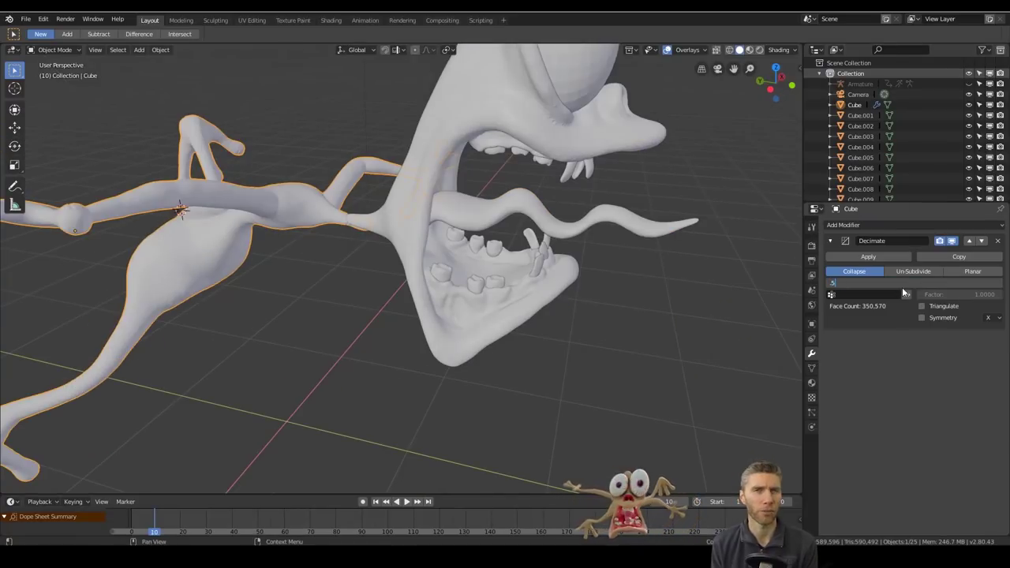
{"action": "type", "text": "0.5"}
{"action": "key", "text": "Return"}
{"action": "middle_click_drag", "start_coordinate": [266, 313], "coordinate": [419, 211]}
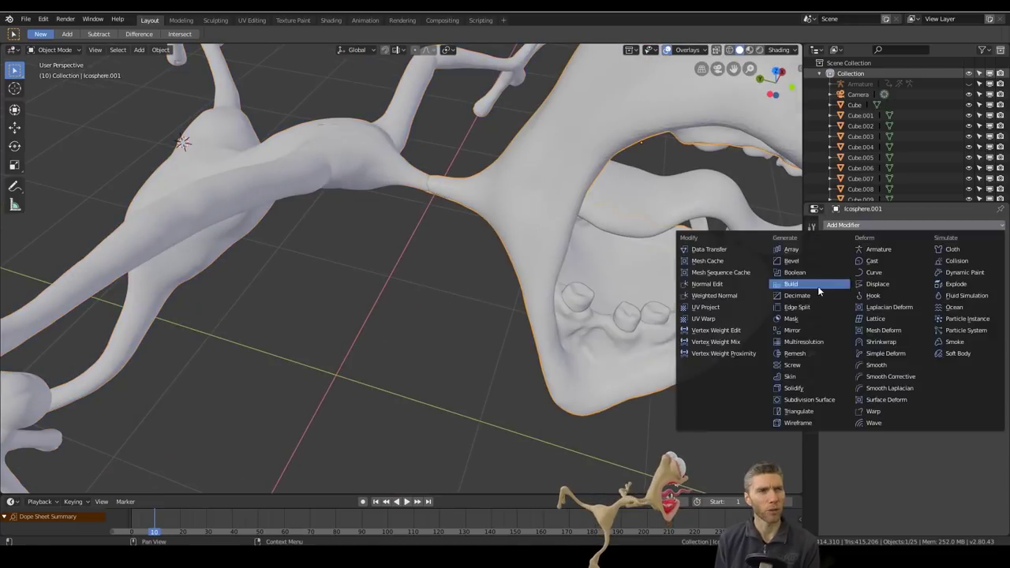
{"action": "left_click", "coordinate": [818, 285]}
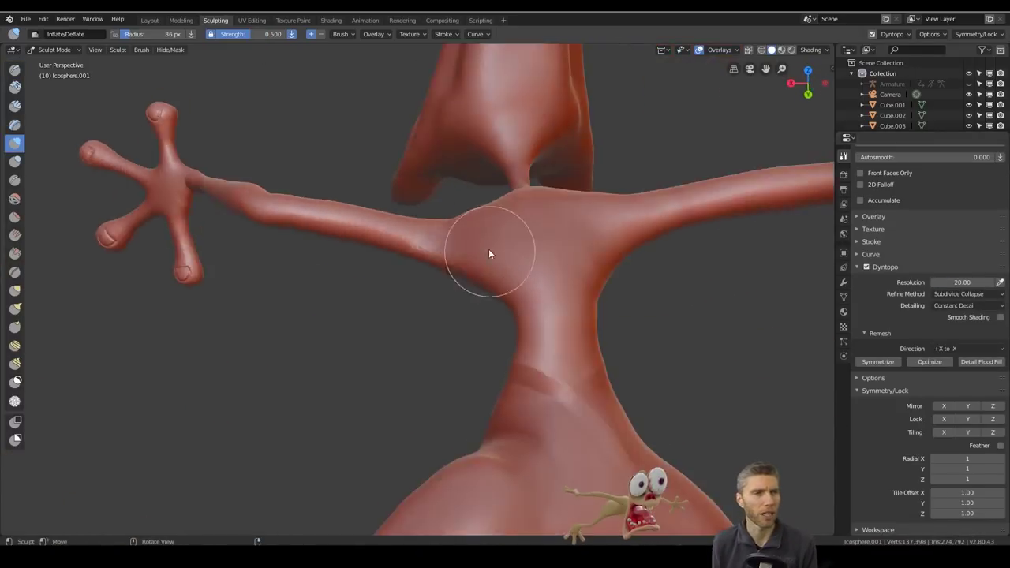
- Smooth and reshape the merged neck, shoulders and torso in Sculpt Mode with the Inflate/Deflate and Snake Hook brushes
{"action": "mouse_move", "coordinate": [489, 252]}
{"action": "middle_mouse_down"}
{"action": "mouse_move", "coordinate": [465, 334]}
{"action": "mouse_move", "coordinate": [311, 198]}
{"action": "mouse_move", "coordinate": [328, 100]}
{"action": "middle_mouse_up"}
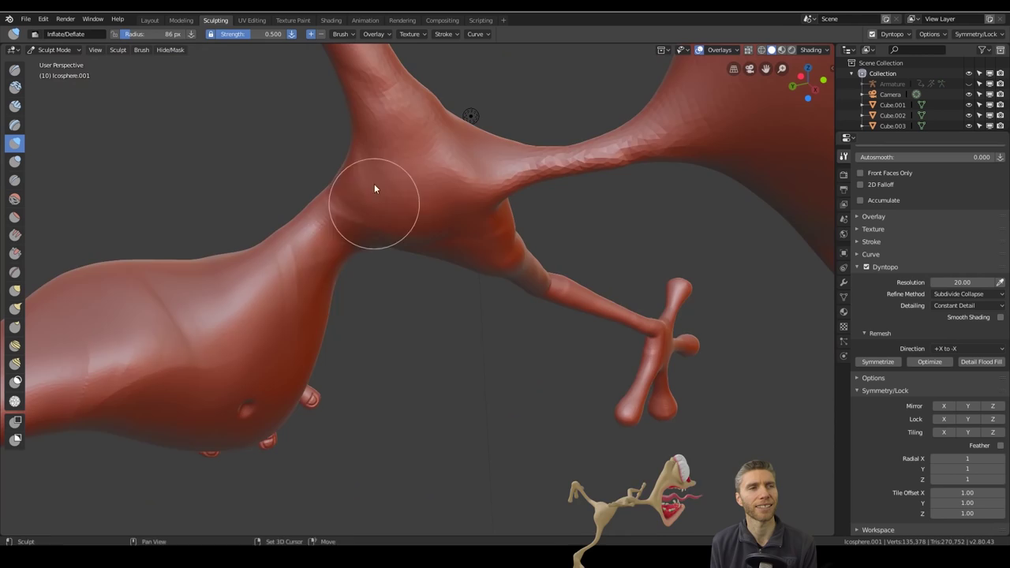
{"action": "mouse_move", "coordinate": [374, 190]}
{"action": "middle_mouse_down"}
{"action": "mouse_move", "coordinate": [259, 344]}
{"action": "mouse_move", "coordinate": [354, 389]}
{"action": "mouse_move", "coordinate": [600, 211]}
{"action": "middle_mouse_up"}
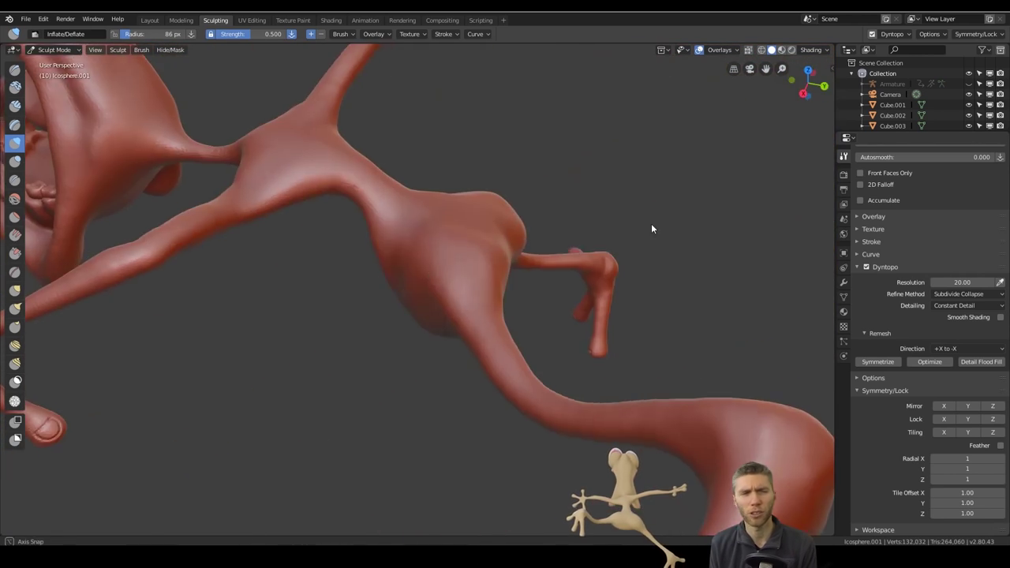
{"action": "mouse_move", "coordinate": [651, 223]}
{"action": "middle_mouse_down"}
{"action": "mouse_move", "coordinate": [462, 340]}
{"action": "mouse_move", "coordinate": [429, 378]}
{"action": "mouse_move", "coordinate": [534, 356]}
{"action": "mouse_move", "coordinate": [537, 323]}
{"action": "mouse_move", "coordinate": [481, 234]}
{"action": "mouse_move", "coordinate": [510, 384]}
{"action": "mouse_move", "coordinate": [491, 226]}
{"action": "mouse_move", "coordinate": [546, 379]}
{"action": "mouse_move", "coordinate": [526, 389]}
{"action": "mouse_move", "coordinate": [29, 300]}
{"action": "middle_mouse_up"}
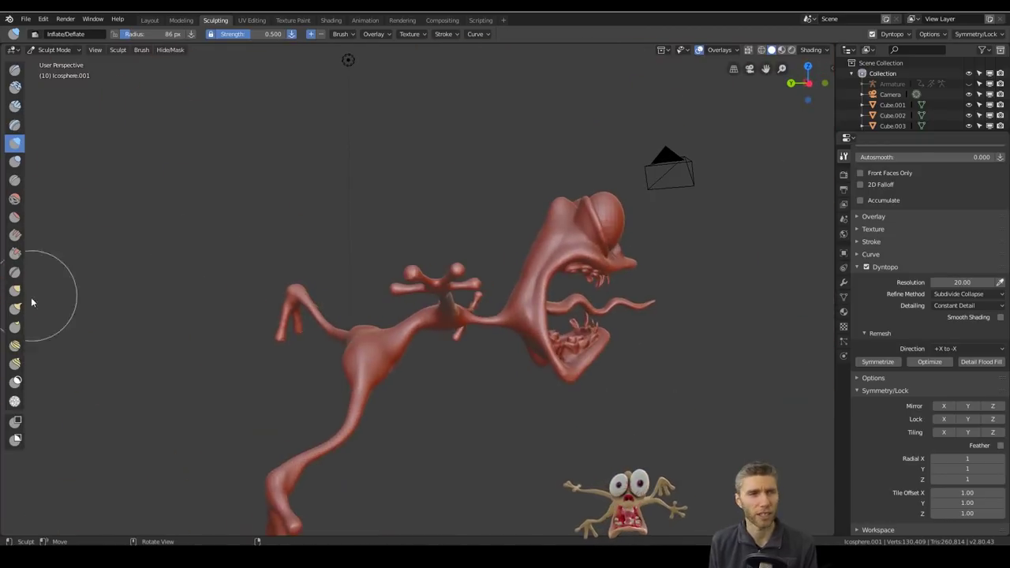
{"action": "left_click", "coordinate": [14, 307]}
{"action": "scroll", "coordinate": [483, 312], "scroll_direction": "up", "scroll_amount": 5}
{"action": "left_click", "coordinate": [16, 145]}
{"action": "mouse_move", "coordinate": [315, 394]}
{"action": "middle_mouse_down"}
{"action": "mouse_move", "coordinate": [370, 451]}
{"action": "mouse_move", "coordinate": [466, 378]}
{"action": "mouse_move", "coordinate": [519, 422]}
{"action": "mouse_move", "coordinate": [611, 319]}
{"action": "mouse_move", "coordinate": [543, 320]}
{"action": "mouse_move", "coordinate": [744, 345]}
{"action": "mouse_move", "coordinate": [496, 293]}
{"action": "middle_mouse_up"}
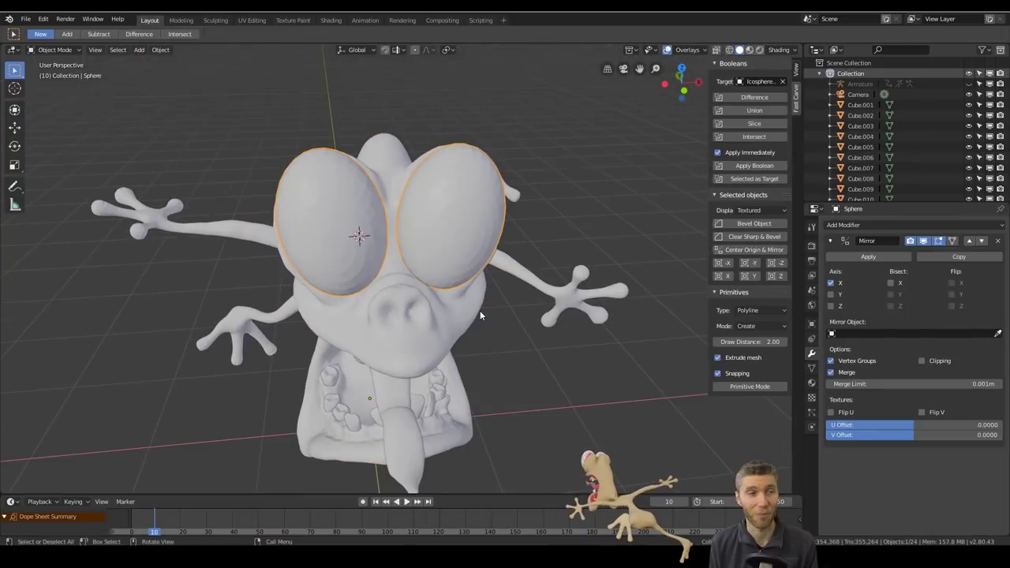
- Split the mirrored eyes into two separate objects and set the first eye's origin to its geometry
{"action": "left_click", "coordinate": [479, 222]}
{"action": "key", "text": "Tab"}
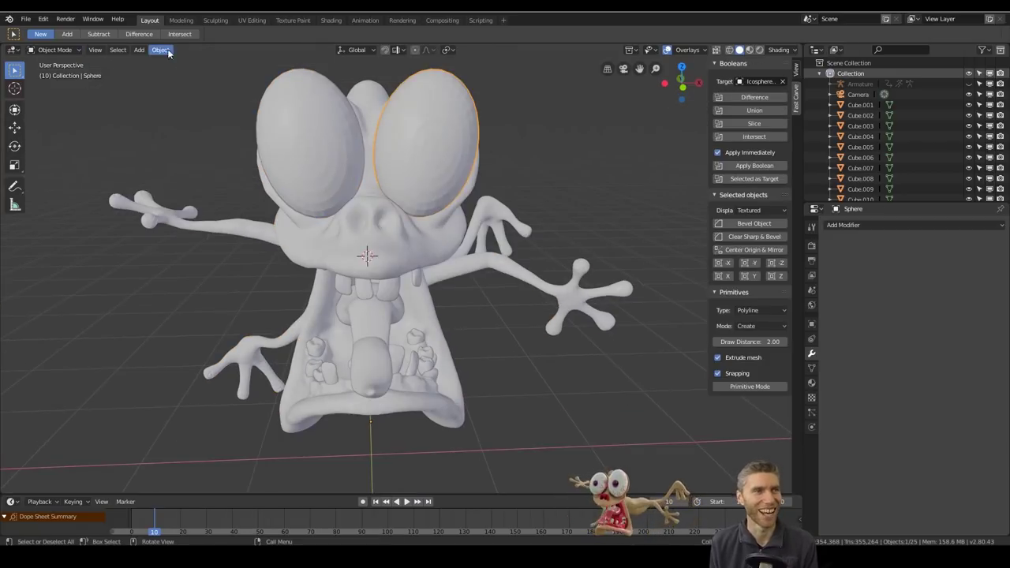
{"action": "left_click", "coordinate": [169, 53]}
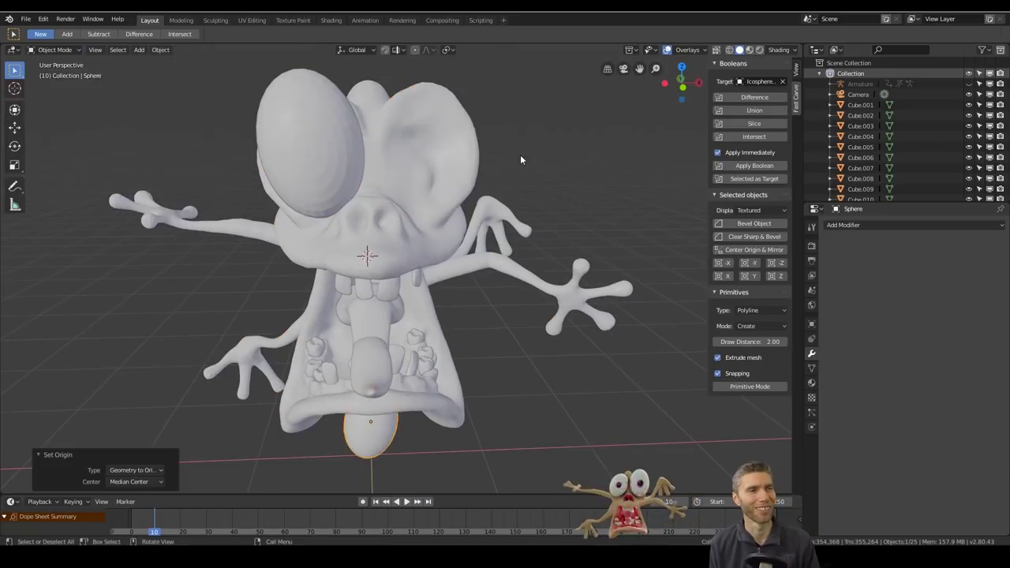
{"action": "left_click", "coordinate": [160, 50]}
{"action": "left_click", "coordinate": [316, 97]}
- Rotate and enlarge the first eye, and set the other eye's origin to its geometry
{"action": "key", "text": "r"}
{"action": "left_click", "coordinate": [442, 158]}
{"action": "middle_click_drag", "start_coordinate": [442, 158], "coordinate": [371, 158]}
{"action": "left_click", "coordinate": [378, 169]}
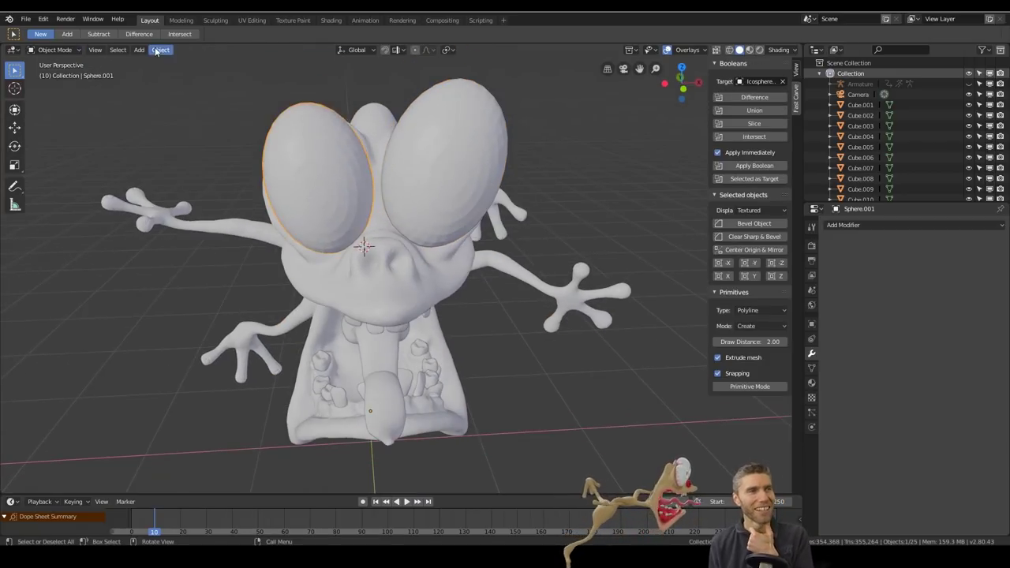
{"action": "left_click", "coordinate": [161, 50]}
{"action": "left_click", "coordinate": [316, 97]}
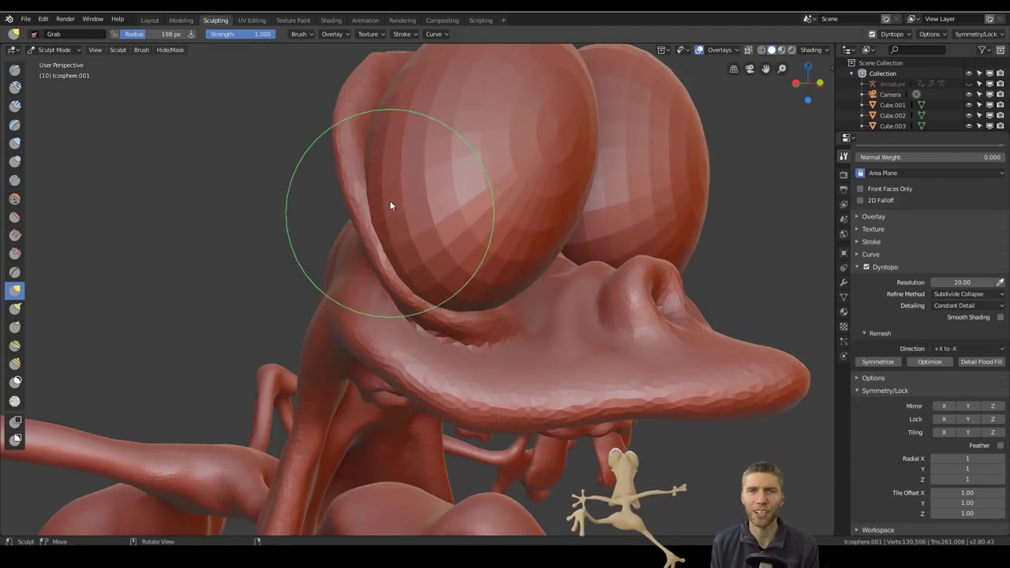
- Refine the eyelids with the Grab brush and sculpt the gums around the lower teeth with the Draw brush at radius 42 px
{"action": "mouse_move", "coordinate": [390, 205]}
{"action": "middle_mouse_down"}
{"action": "mouse_move", "coordinate": [589, 308]}
{"action": "mouse_move", "coordinate": [402, 295]}
{"action": "mouse_move", "coordinate": [403, 241]}
{"action": "mouse_move", "coordinate": [562, 355]}
{"action": "mouse_move", "coordinate": [584, 161]}
{"action": "mouse_move", "coordinate": [395, 252]}
{"action": "mouse_move", "coordinate": [352, 215]}
{"action": "mouse_move", "coordinate": [305, 244]}
{"action": "mouse_move", "coordinate": [374, 313]}
{"action": "mouse_move", "coordinate": [429, 239]}
{"action": "mouse_move", "coordinate": [522, 257]}
{"action": "mouse_move", "coordinate": [386, 376]}
{"action": "mouse_move", "coordinate": [584, 239]}
{"action": "mouse_move", "coordinate": [14, 77]}
{"action": "mouse_move", "coordinate": [563, 283]}
{"action": "mouse_move", "coordinate": [668, 204]}
{"action": "mouse_move", "coordinate": [30, 287]}
{"action": "mouse_move", "coordinate": [270, 214]}
{"action": "mouse_move", "coordinate": [277, 468]}
{"action": "mouse_move", "coordinate": [614, 289]}
{"action": "mouse_move", "coordinate": [234, 383]}
{"action": "mouse_move", "coordinate": [198, 300]}
{"action": "mouse_move", "coordinate": [634, 402]}
{"action": "mouse_move", "coordinate": [597, 237]}
{"action": "mouse_move", "coordinate": [408, 185]}
{"action": "mouse_move", "coordinate": [564, 151]}
{"action": "mouse_move", "coordinate": [545, 331]}
{"action": "mouse_move", "coordinate": [522, 354]}
{"action": "mouse_move", "coordinate": [410, 372]}
{"action": "mouse_move", "coordinate": [615, 231]}
{"action": "mouse_move", "coordinate": [307, 297]}
{"action": "mouse_move", "coordinate": [287, 273]}
{"action": "middle_mouse_up"}
{"action": "key", "text": "x"}
{"action": "key", "text": "f"}
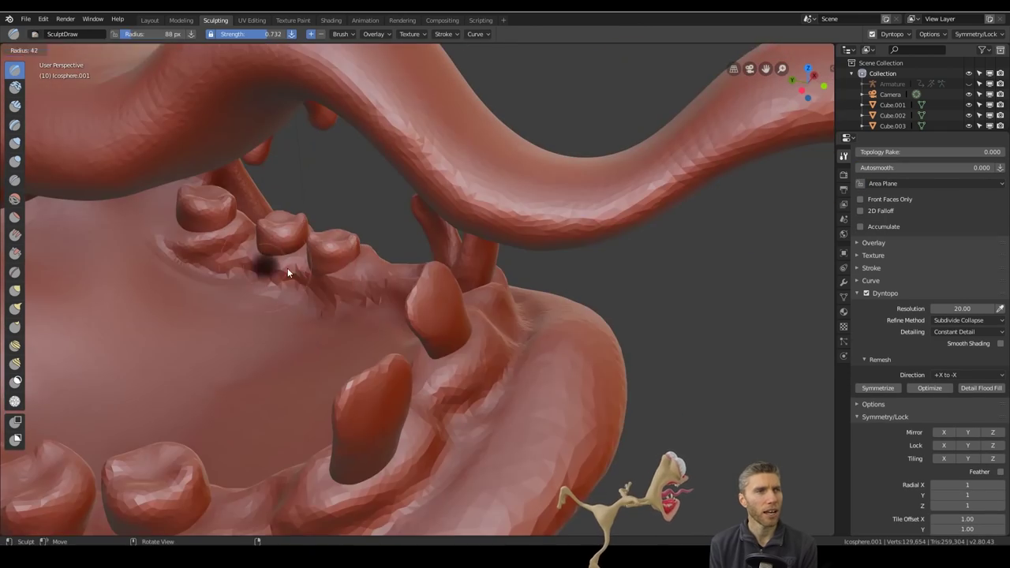
{"action": "middle_click_drag", "start_coordinate": [499, 270], "coordinate": [430, 363]}
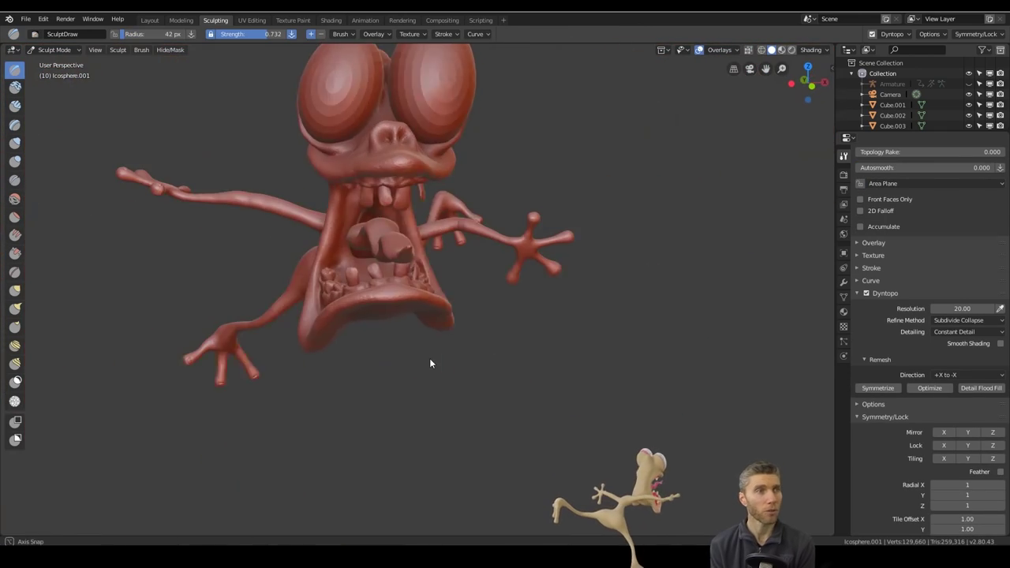
{"action": "left_click", "coordinate": [16, 309]}
{"action": "mouse_move", "coordinate": [331, 237]}
{"action": "middle_mouse_down"}
{"action": "mouse_move", "coordinate": [424, 167]}
{"action": "mouse_move", "coordinate": [559, 222]}
{"action": "mouse_move", "coordinate": [454, 205]}
{"action": "mouse_move", "coordinate": [299, 208]}
{"action": "middle_mouse_up"}
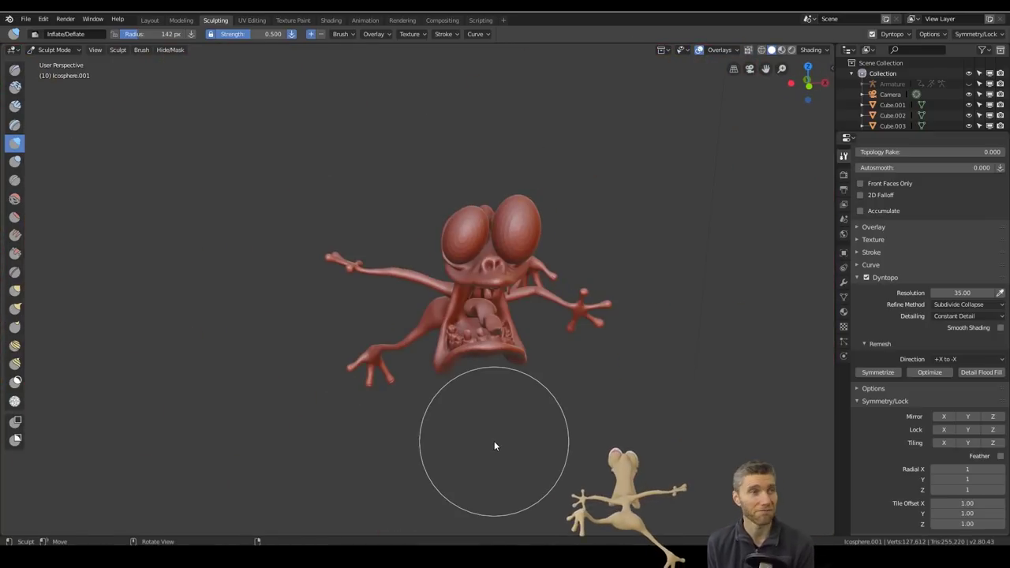
- Save the file under the new name finish remesh.blend
{"action": "left_click", "coordinate": [25, 18]}
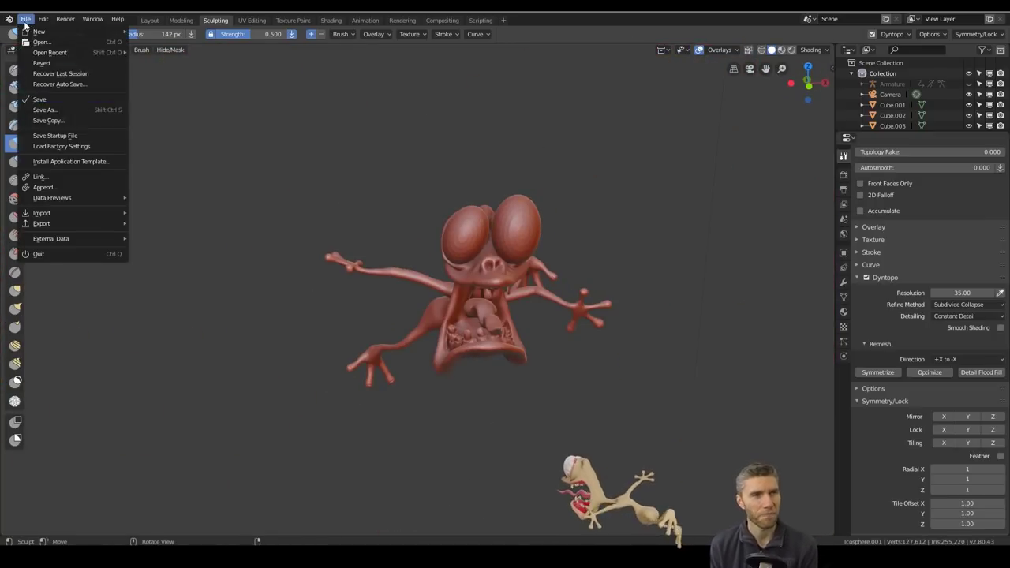
{"action": "left_click", "coordinate": [45, 110]}
{"action": "type", "text": "finish"}
{"action": "key", "text": "Return"}
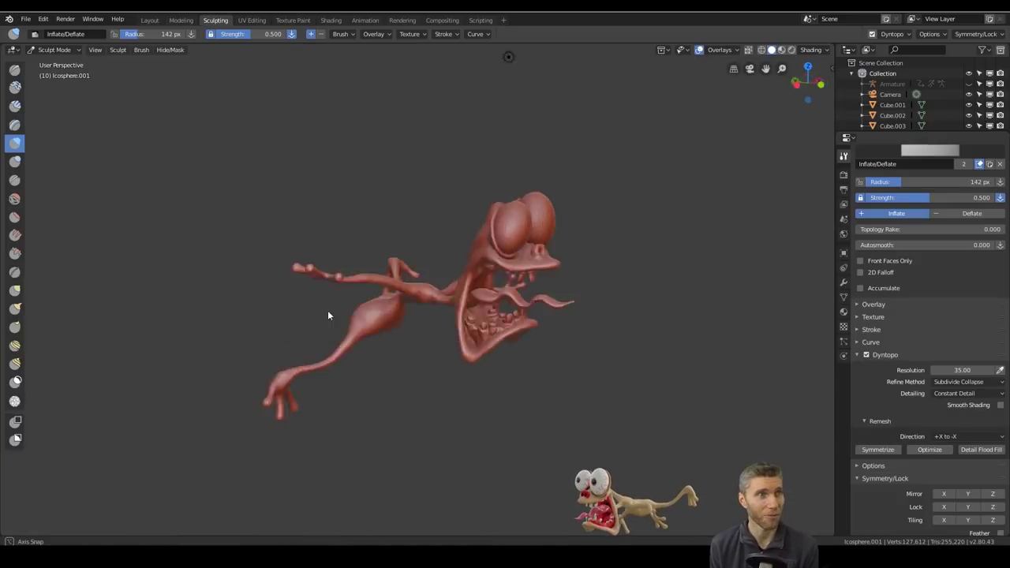
- Apply smooth shading to a lower back tooth in Object Mode
{"action": "scroll", "coordinate": [441, 236], "scroll_direction": "up", "scroll_amount": 8}
{"action": "key", "text": "g"}
{"action": "mouse_move", "coordinate": [419, 134]}
{"action": "middle_mouse_down"}
{"action": "mouse_move", "coordinate": [569, 217]}
{"action": "mouse_move", "coordinate": [540, 251]}
{"action": "middle_mouse_up"}
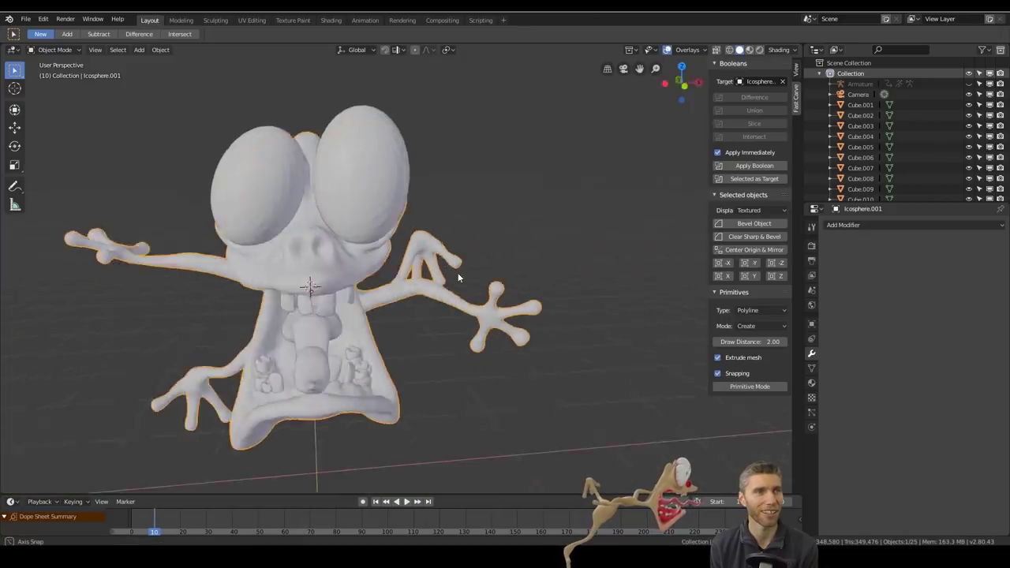
{"action": "mouse_move", "coordinate": [458, 272]}
{"action": "middle_mouse_down"}
{"action": "mouse_move", "coordinate": [268, 198]}
{"action": "mouse_move", "coordinate": [323, 255]}
{"action": "mouse_move", "coordinate": [402, 215]}
{"action": "middle_mouse_up"}
{"action": "scroll", "coordinate": [426, 284], "scroll_direction": "up", "scroll_amount": 4}
{"action": "middle_click_drag", "start_coordinate": [422, 400], "coordinate": [290, 387]}
{"action": "left_click", "coordinate": [289, 387]}
{"action": "right_click", "coordinate": [289, 386]}
{"action": "left_click", "coordinate": [290, 387]}
- Apply smooth shading to the remaining flat-shaded teeth, including the upper back and front ones
{"action": "right_click", "coordinate": [252, 230]}
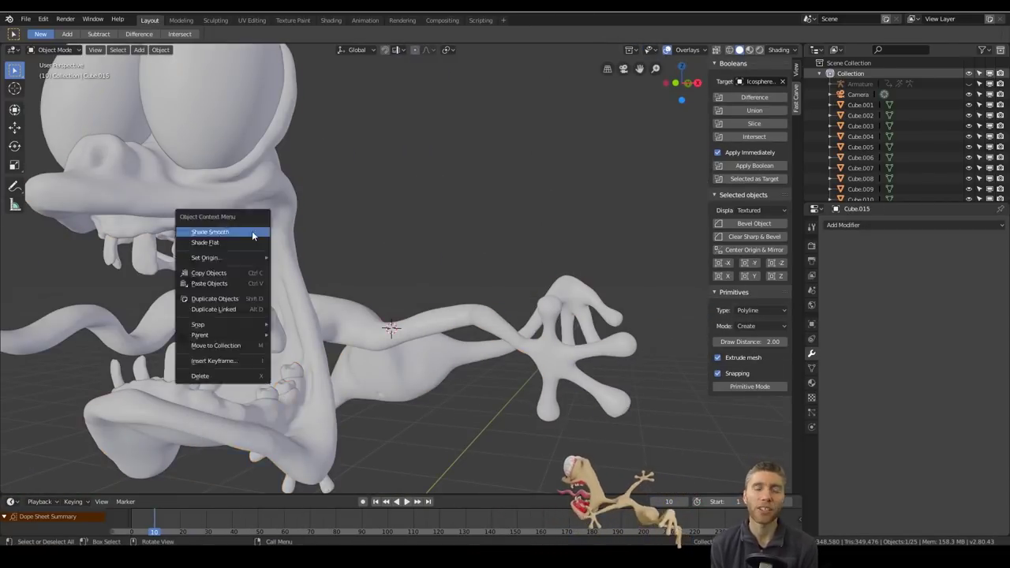
{"action": "left_click", "coordinate": [252, 230]}
{"action": "right_click", "coordinate": [152, 248]}
{"action": "left_click", "coordinate": [152, 248]}
{"action": "middle_click_drag", "start_coordinate": [152, 248], "coordinate": [396, 316]}
{"action": "scroll", "coordinate": [277, 294], "scroll_direction": "up", "scroll_amount": 3}
{"action": "right_click", "coordinate": [350, 211]}
{"action": "left_click", "coordinate": [350, 212]}
{"action": "scroll", "coordinate": [333, 289], "scroll_direction": "down", "scroll_amount": 5}
{"action": "left_click", "coordinate": [396, 316]}
- Save the file under the new name finish re boolean.blend
{"action": "key", "text": "ctrl+shift+s"}
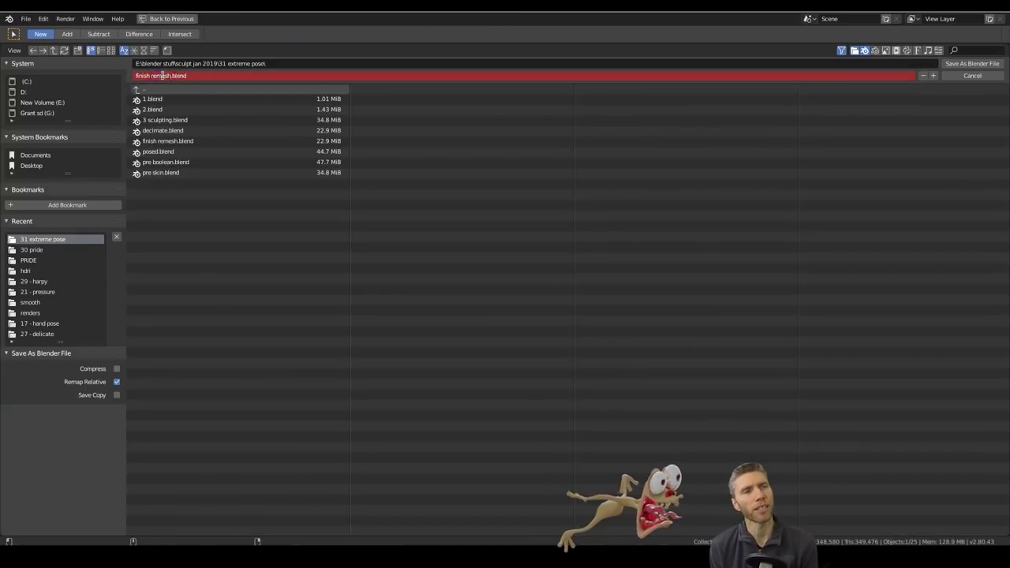
{"action": "type", "text": "boo"}
{"action": "key", "text": "Return"}
- Try to merge the teeth into the body mesh with Boolean operations and delete the leftover tooth objects
{"action": "left_click", "coordinate": [331, 236]}
{"action": "middle_click_drag", "start_coordinate": [332, 237], "coordinate": [615, 235]}
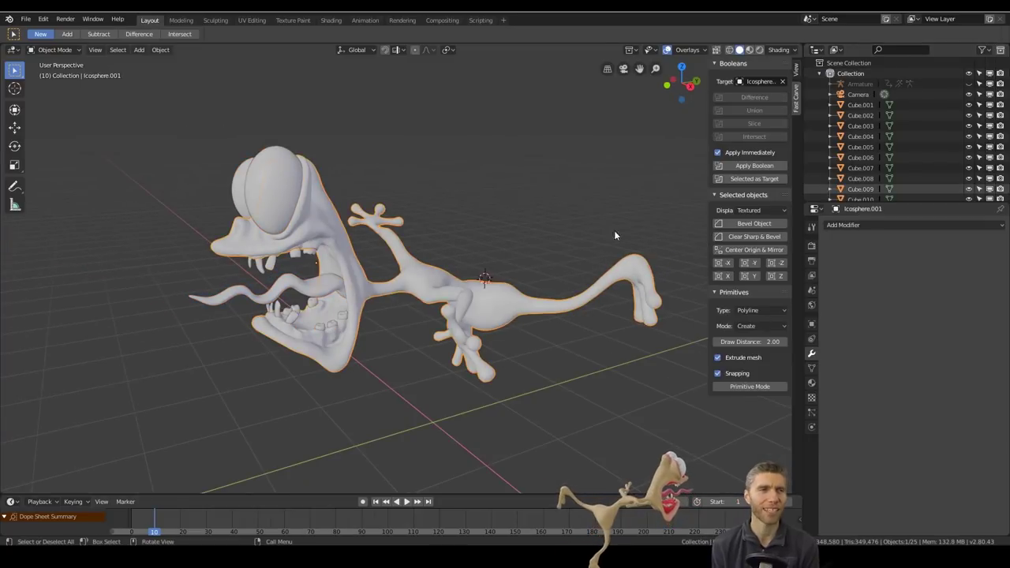
{"action": "middle_click_drag", "start_coordinate": [420, 283], "coordinate": [421, 197]}
{"action": "scroll", "coordinate": [421, 198], "scroll_direction": "up", "scroll_amount": 3}
{"action": "scroll", "coordinate": [308, 240], "scroll_direction": "up", "scroll_amount": 4}
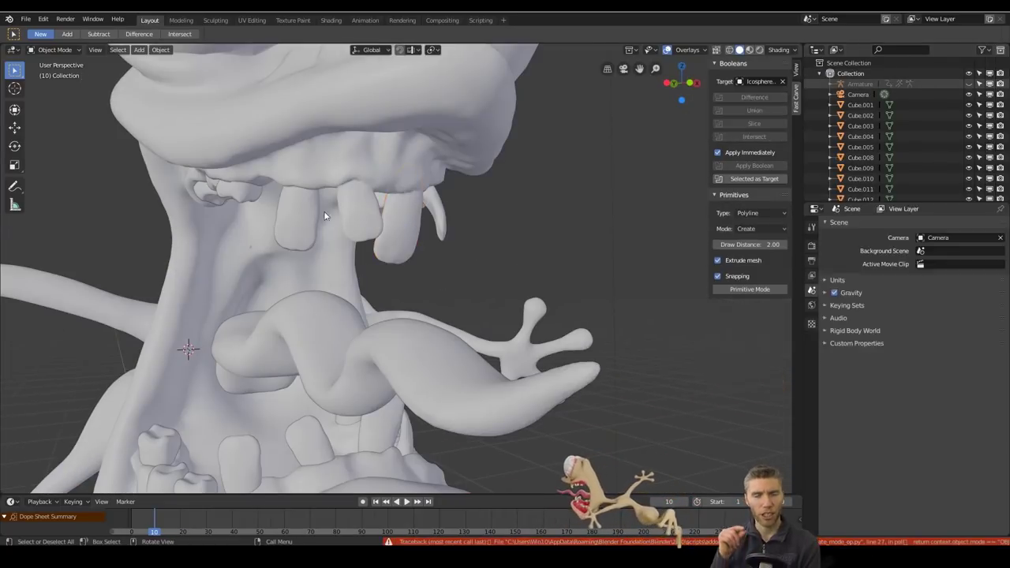
{"action": "key", "text": "Delete"}
{"action": "mouse_move", "coordinate": [247, 188]}
{"action": "middle_mouse_down"}
{"action": "mouse_move", "coordinate": [327, 175]}
{"action": "mouse_move", "coordinate": [425, 185]}
{"action": "mouse_move", "coordinate": [234, 192]}
{"action": "middle_mouse_up"}
{"action": "key", "text": "Delete"}
{"action": "middle_click_drag", "start_coordinate": [520, 141], "coordinate": [276, 320]}
{"action": "scroll", "coordinate": [275, 320], "scroll_direction": "down", "scroll_amount": 5}
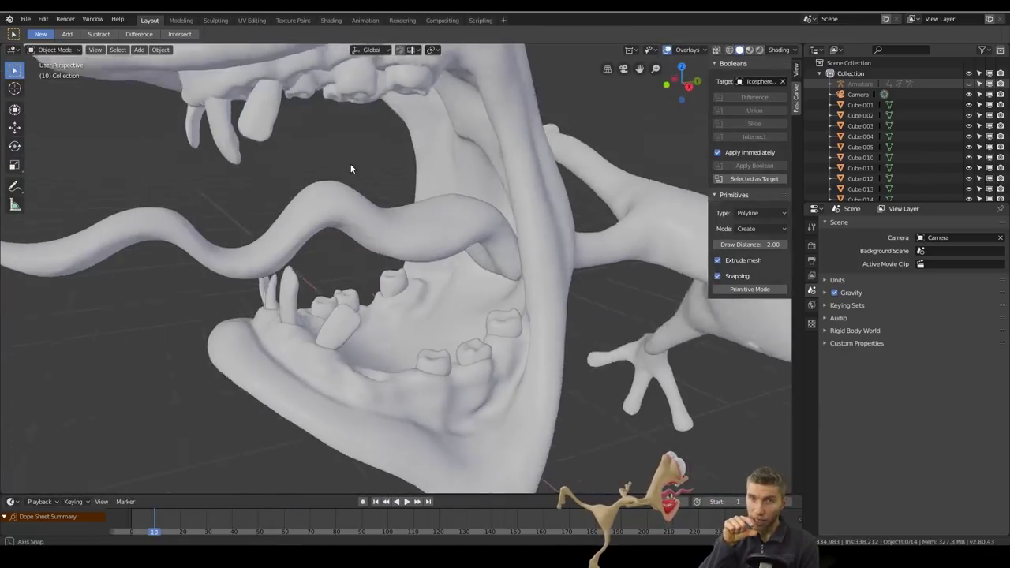
- Cancel saving over finish re boolean.blend and reload the version in which all teeth are still separate objects
{"action": "left_click", "coordinate": [497, 340]}
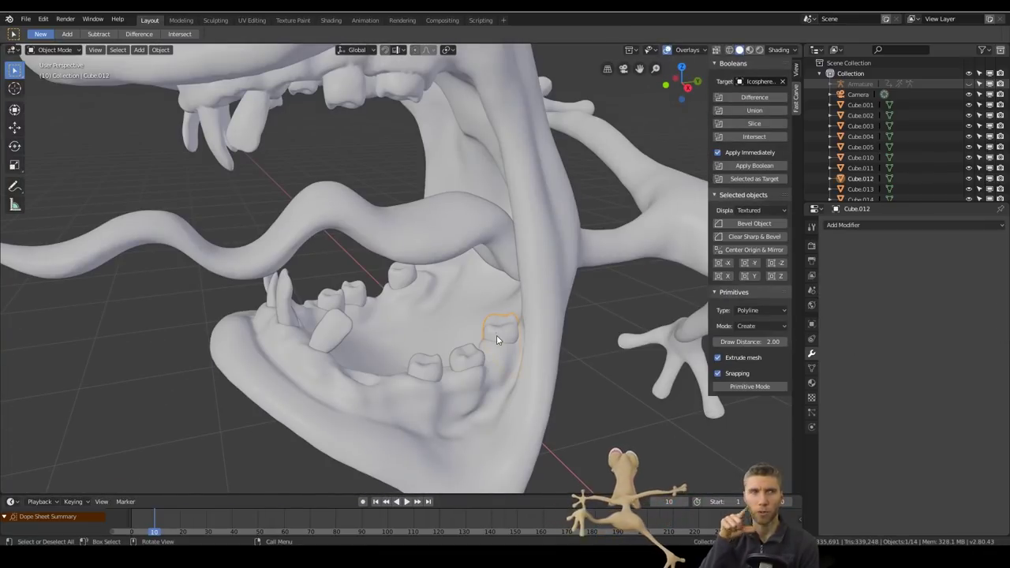
{"action": "left_click", "coordinate": [25, 18]}
{"action": "left_click", "coordinate": [43, 95]}
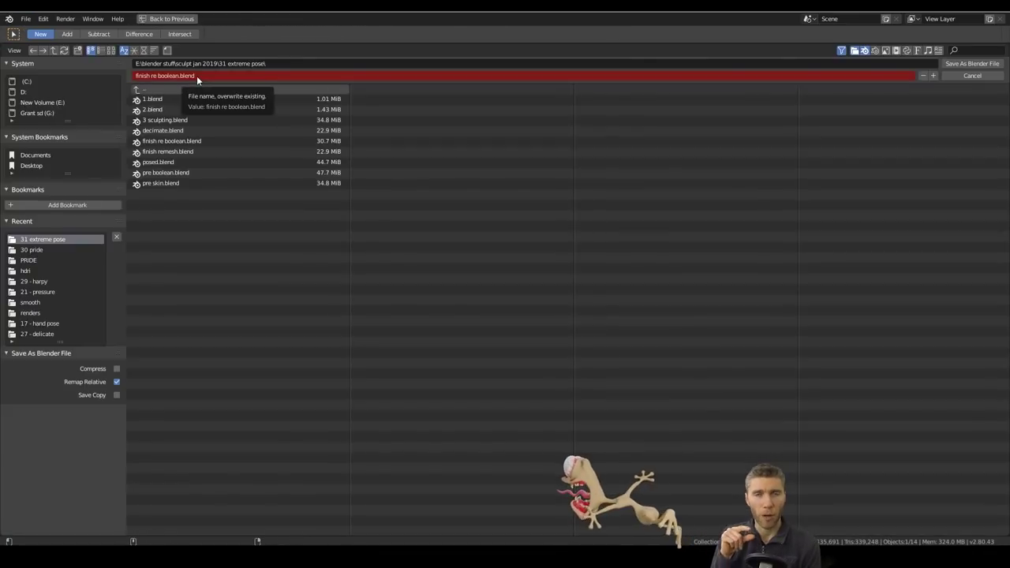
{"action": "left_click", "coordinate": [947, 77]}
{"action": "left_click", "coordinate": [25, 18]}
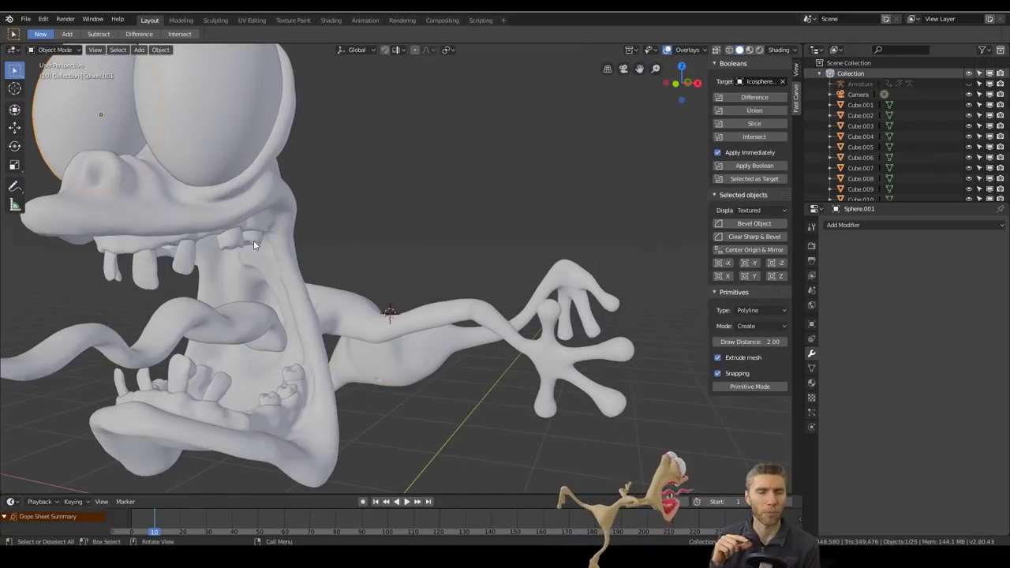
- Decimate and join the upper teeth as "teeth top" and the lower teeth as "teeth bottom"
{"action": "key", "text": "KP_Decimal"}
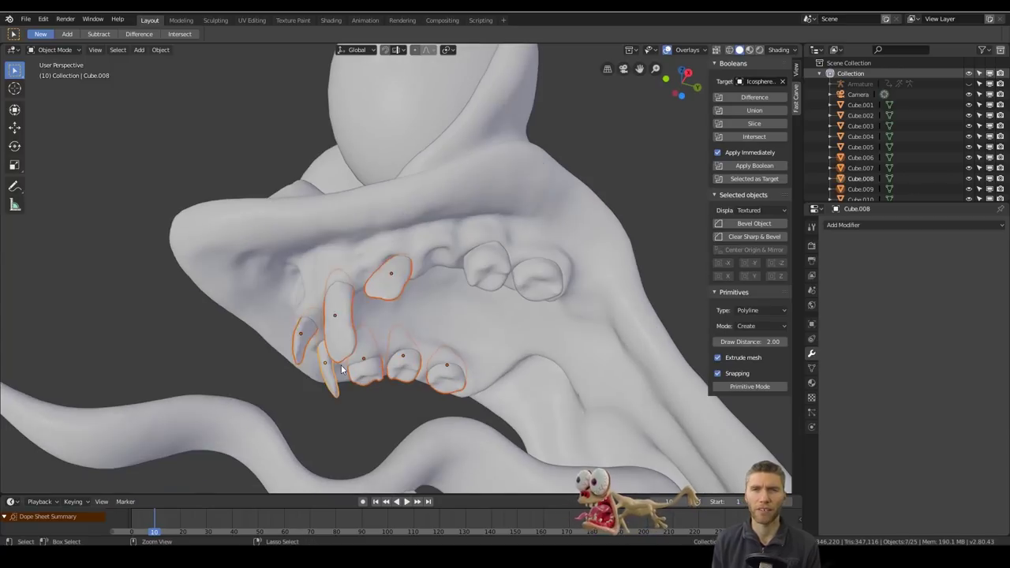
{"action": "left_click", "coordinate": [842, 224]}
{"action": "left_click", "coordinate": [810, 295]}
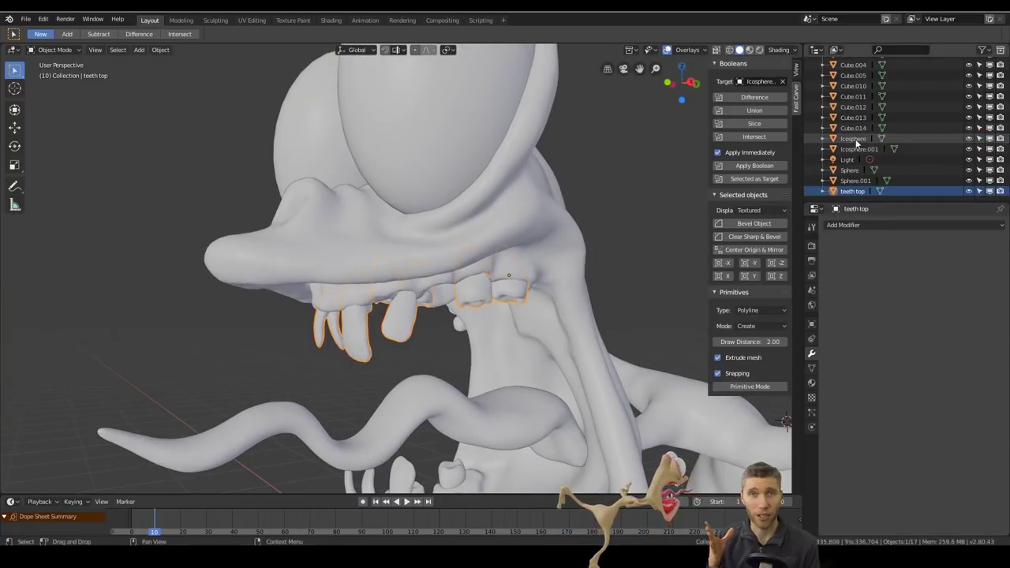
{"action": "left_click", "coordinate": [612, 422]}
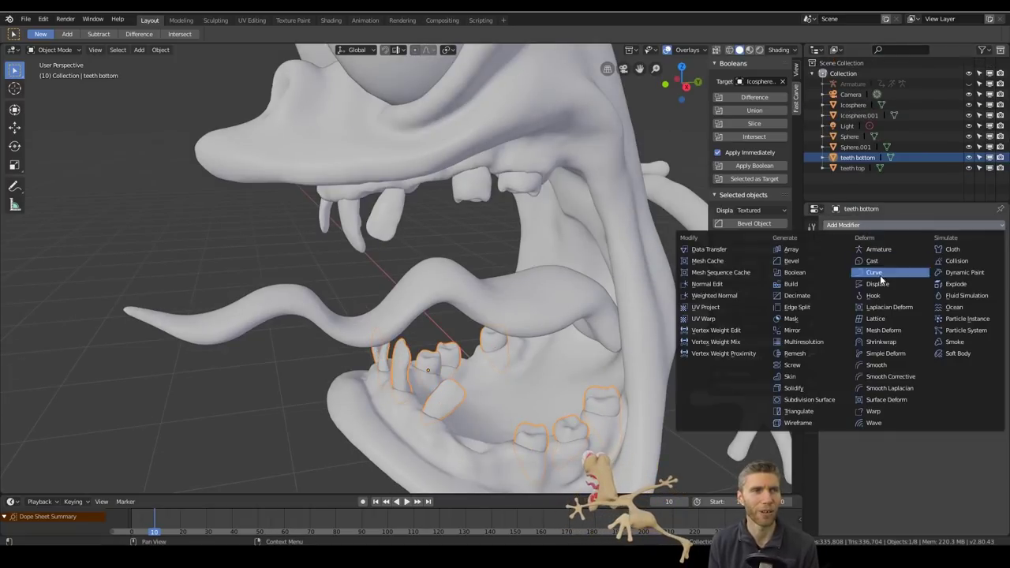
{"action": "left_click", "coordinate": [867, 276]}
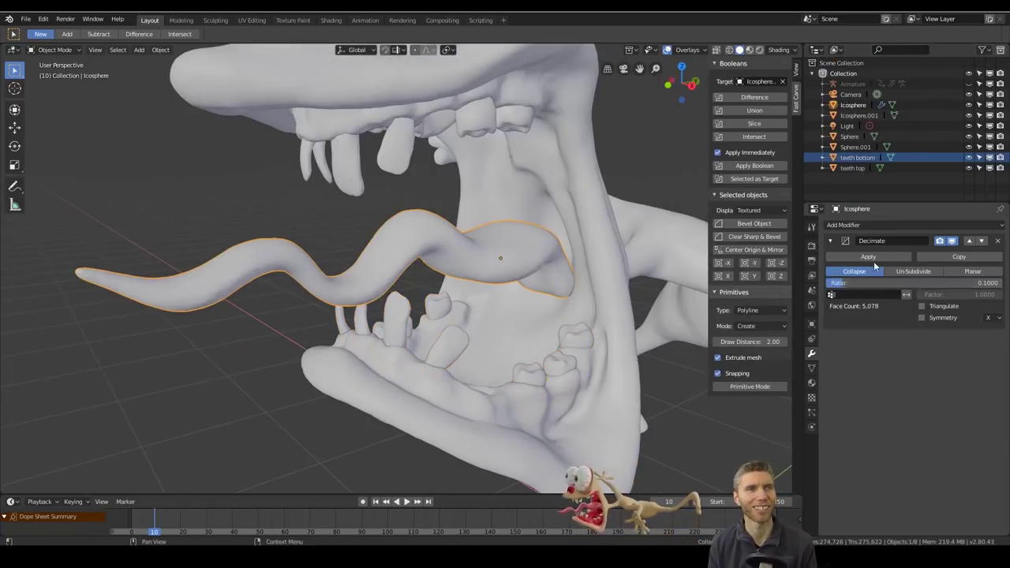
- Apply the tongue's Decimate modifier at a ratio of 0.1, apply another Decimate modifier to it and shade it smooth
{"action": "left_click", "coordinate": [870, 259]}
{"action": "middle_click_drag", "start_coordinate": [599, 253], "coordinate": [497, 262]}
{"action": "middle_click_drag", "start_coordinate": [461, 265], "coordinate": [395, 235]}
{"action": "key", "text": "Tab"}
{"action": "left_click", "coordinate": [843, 224]}
{"action": "left_click", "coordinate": [799, 295]}
{"action": "left_click", "coordinate": [878, 256]}
{"action": "right_click", "coordinate": [545, 269]}
{"action": "left_click", "coordinate": [544, 270]}
- Join the two eyes into a single object
{"action": "left_click", "coordinate": [325, 206]}
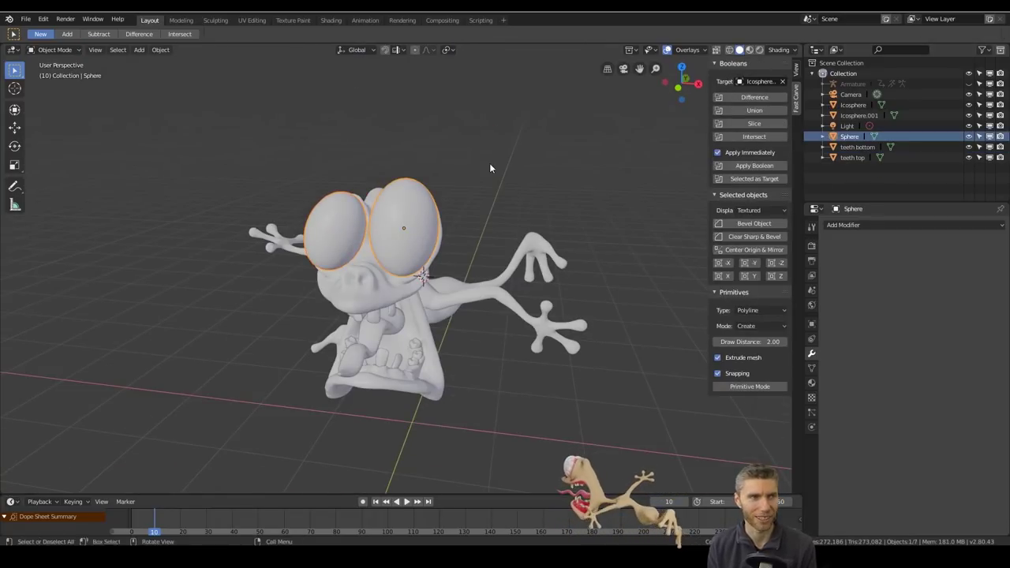
- Rename the joined eyes object as "eyes" and unwrap it with Smart UV Project
{"action": "key", "text": "ctrl+o"}
{"action": "key", "text": "Escape"}
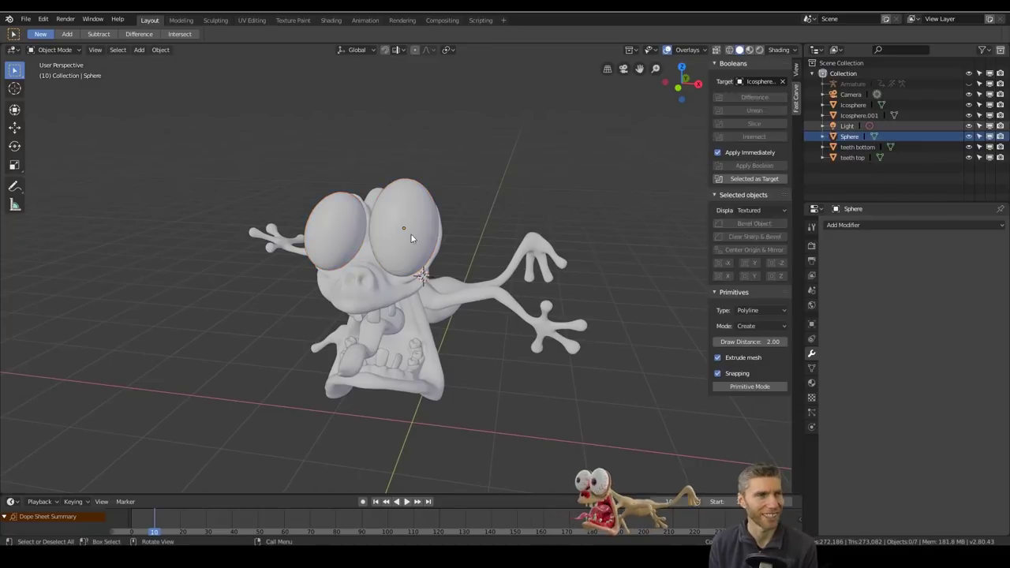
{"action": "type", "text": "eyes"}
{"action": "key", "text": "Return"}
{"action": "middle_click_drag", "start_coordinate": [442, 268], "coordinate": [465, 247]}
{"action": "key", "text": "Tab"}
{"action": "key", "text": "i"}
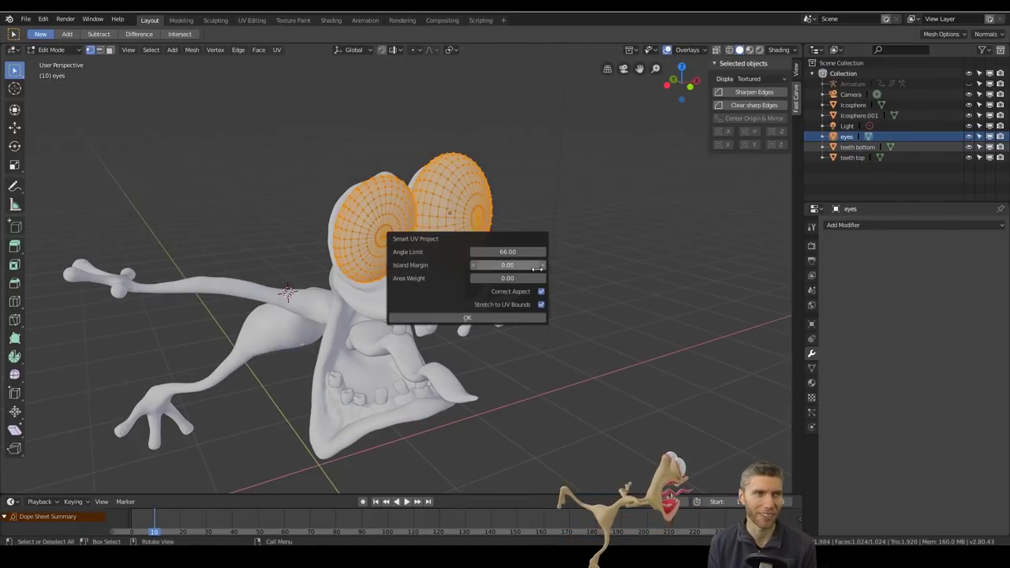
{"action": "key", "text": "Tab"}
{"action": "middle_click_drag", "start_coordinate": [536, 269], "coordinate": [552, 363]}
- Reduce the body mesh with a Decimate modifier and apply the modifier
{"action": "left_click", "coordinate": [438, 293]}
{"action": "key", "text": "Tab"}
{"action": "key", "text": "Tab"}
{"action": "key", "text": "Return"}
{"action": "left_click", "coordinate": [868, 256]}
- Unwrap the body, the upper teeth and the lower teeth with Smart UV Project at an island margin of 0.06
{"action": "middle_click_drag", "start_coordinate": [505, 316], "coordinate": [592, 314]}
{"action": "key", "text": "Tab"}
{"action": "key", "text": "u"}
{"action": "left_click", "coordinate": [592, 313]}
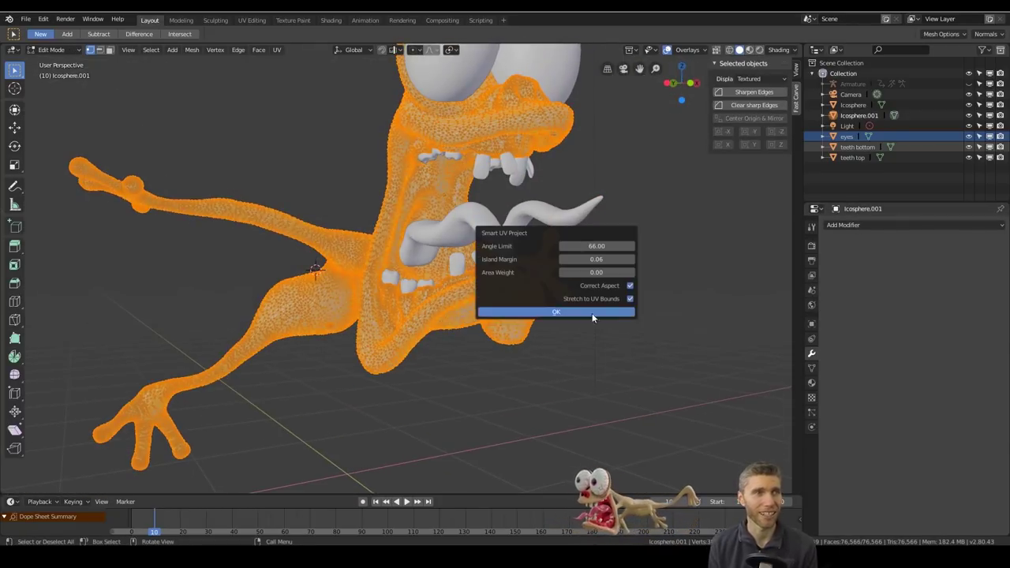
{"action": "left_click", "coordinate": [591, 313]}
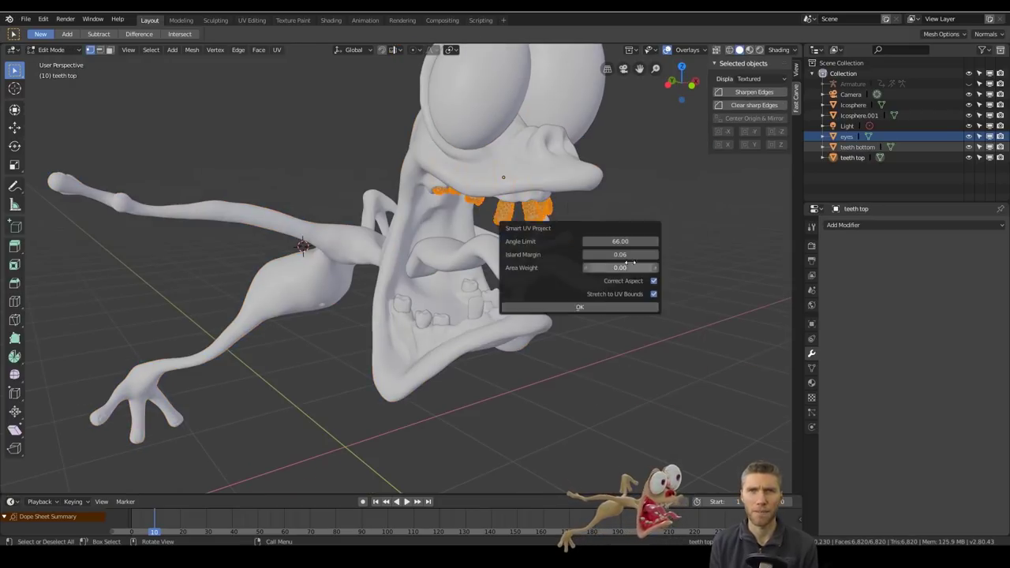
{"action": "left_click", "coordinate": [559, 300]}
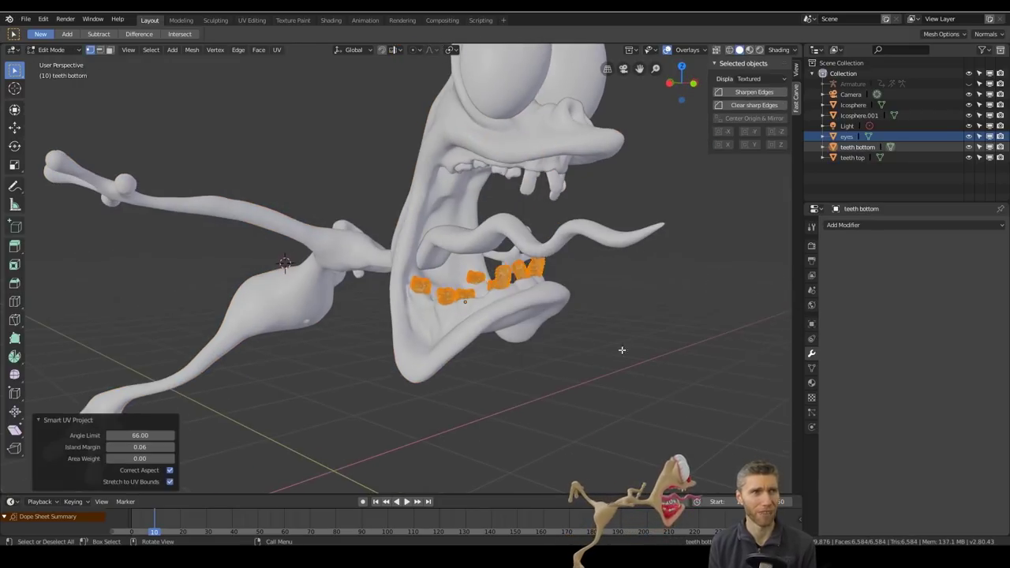
{"action": "key", "text": "Tab"}
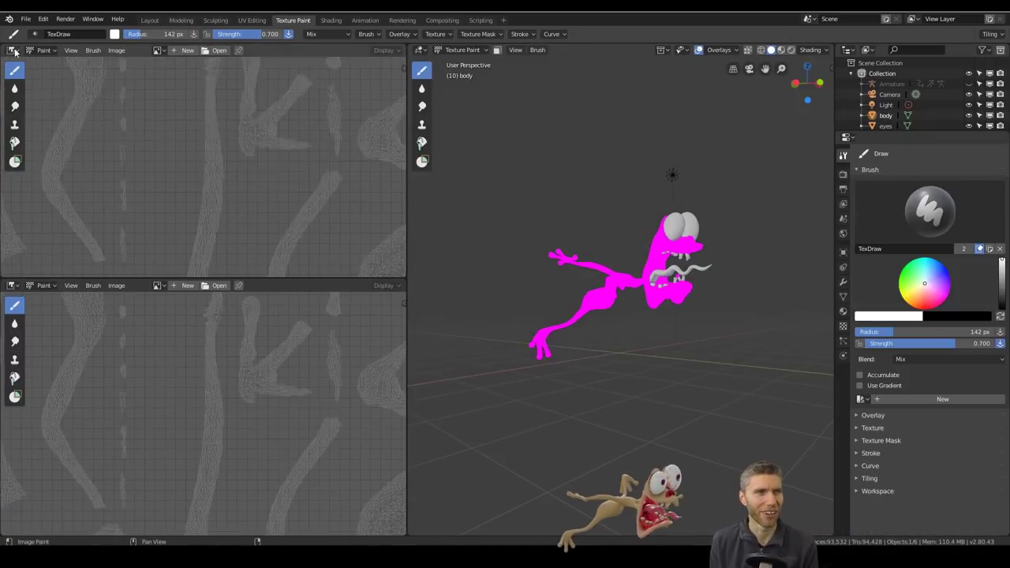
- Show the body's material in a Shader Editor, add a 2048 × 2048 px tan base color paint slot and enlarge the 3D view
{"action": "left_click", "coordinate": [13, 51]}
{"action": "left_click", "coordinate": [43, 103]}
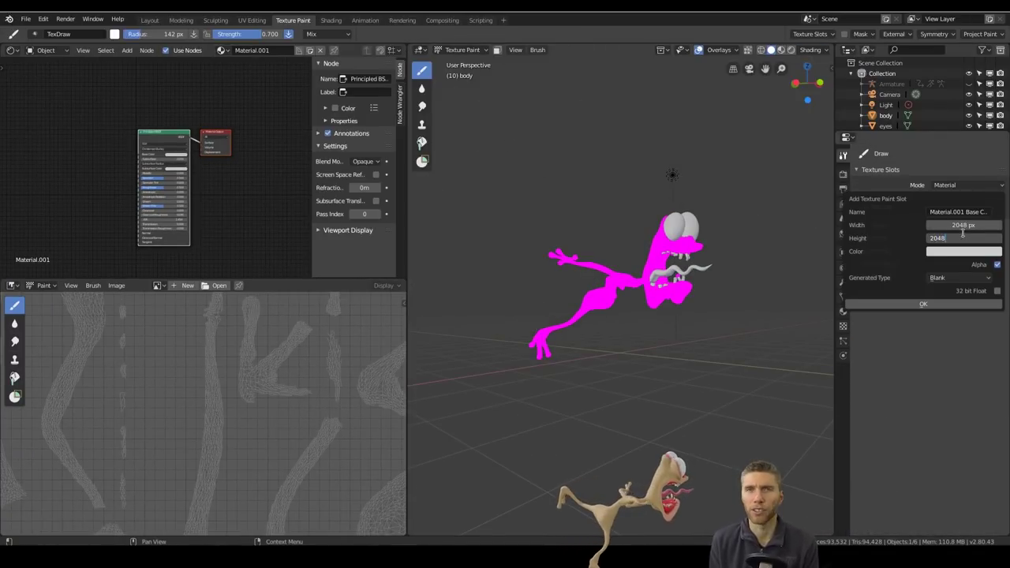
{"action": "left_click", "coordinate": [938, 305]}
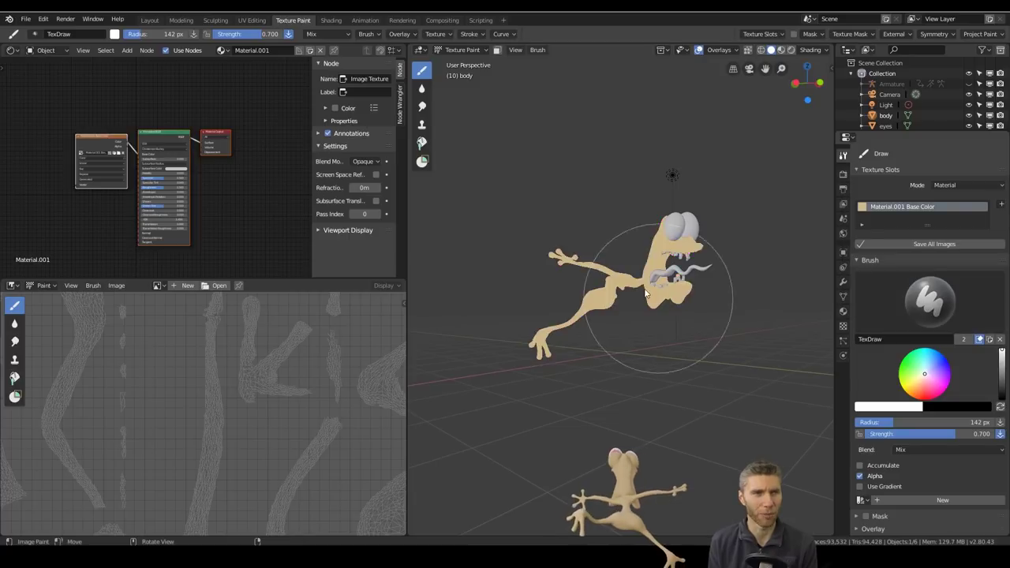
{"action": "left_click_drag", "start_coordinate": [407, 332], "coordinate": [249, 331]}
{"action": "scroll", "coordinate": [552, 316], "scroll_direction": "up", "scroll_amount": 10}
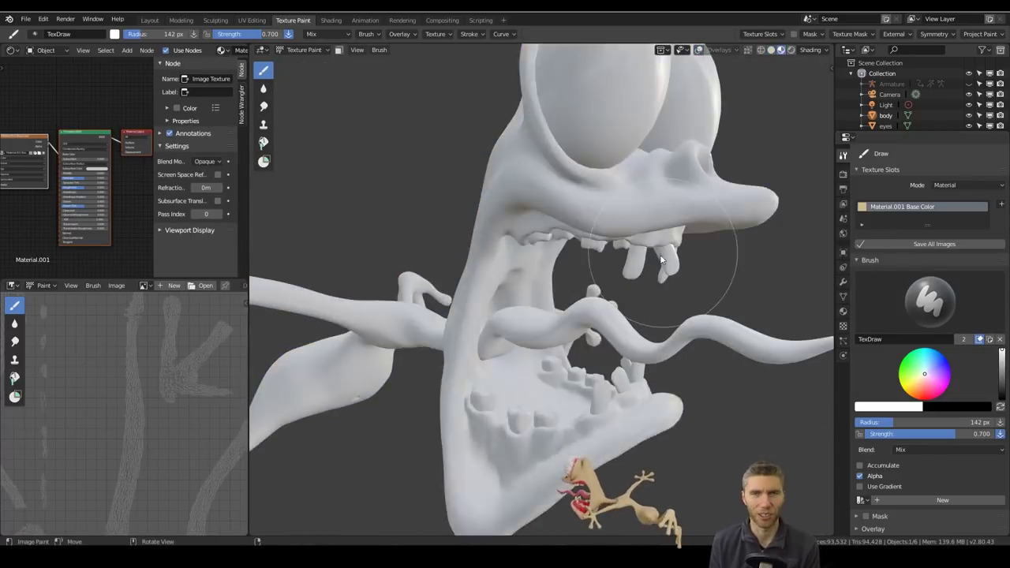
{"action": "left_click", "coordinate": [166, 302]}
{"action": "middle_click_drag", "start_coordinate": [442, 441], "coordinate": [539, 529]}
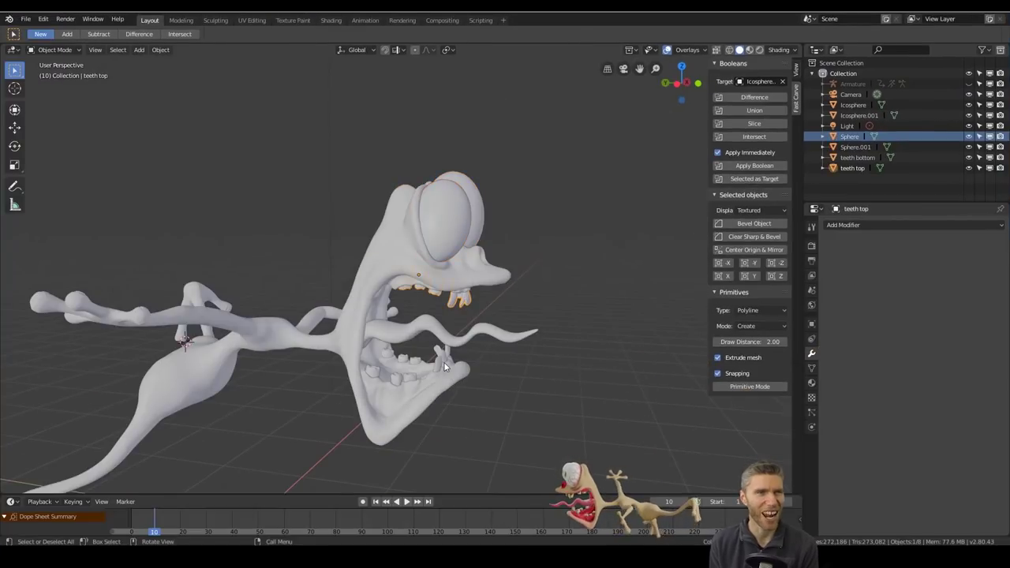
- Join the upper and lower teeth into the single object "teeth bottom"
{"action": "left_click", "coordinate": [444, 361]}
{"action": "left_click", "coordinate": [435, 367]}
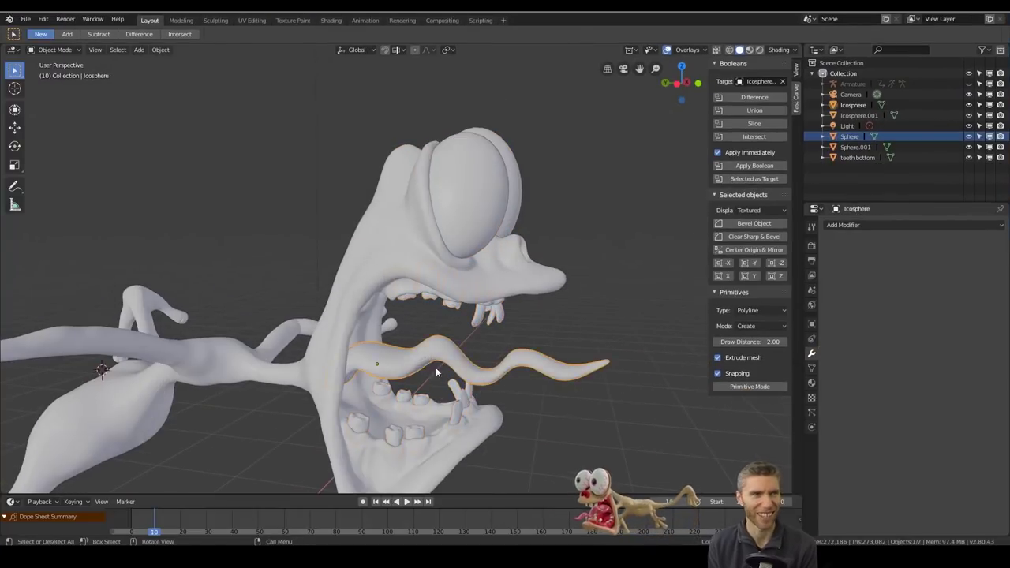
- Add a collapse Decimate modifier to the body, lower its ratio and apply the modifier
{"action": "left_click", "coordinate": [339, 371]}
{"action": "left_click", "coordinate": [842, 225]}
{"action": "left_click", "coordinate": [797, 295]}
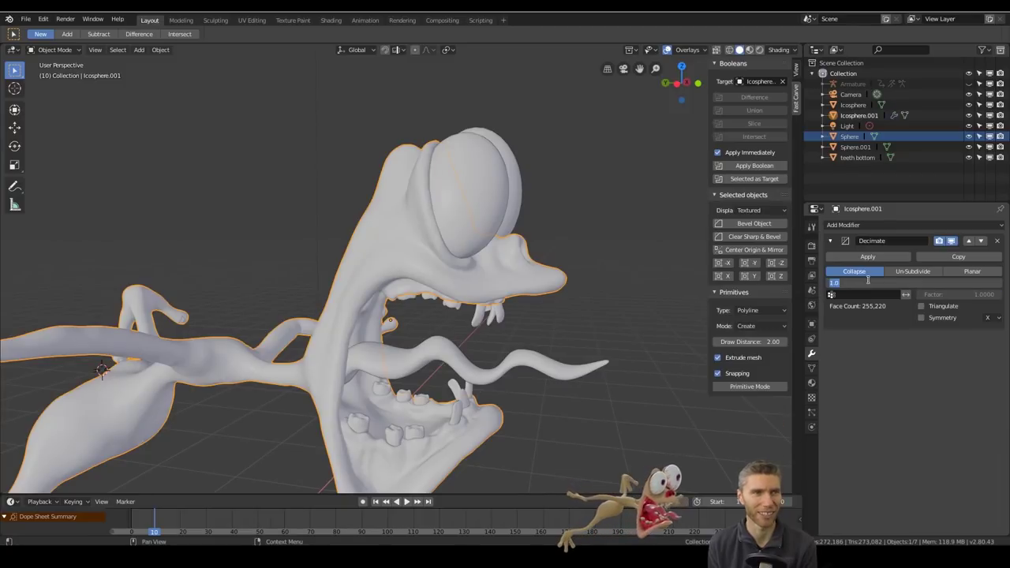
{"action": "middle_click_drag", "start_coordinate": [504, 300], "coordinate": [479, 288]}
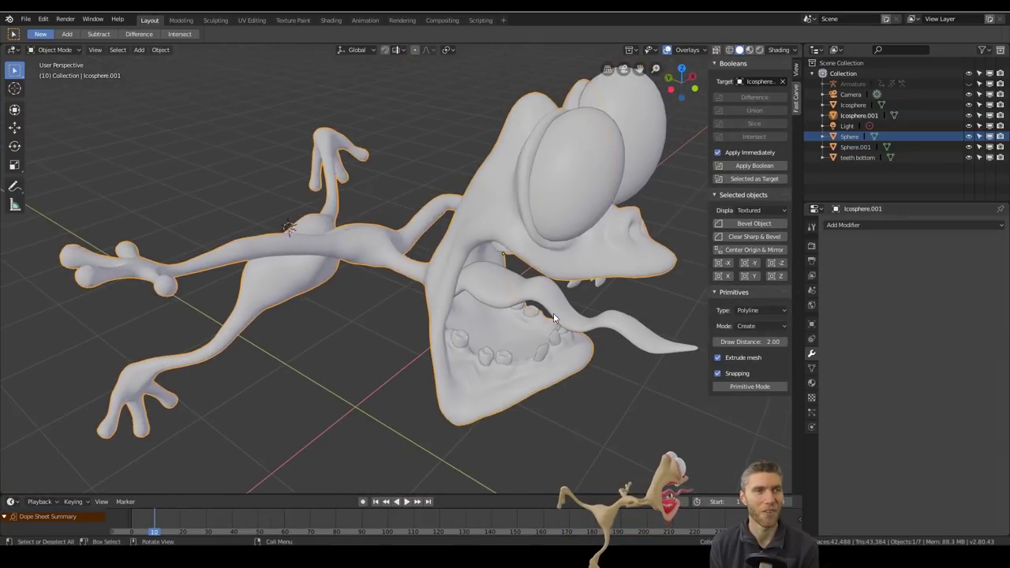
- Rename the body mesh as "body" and join the two eyes into an object named "eyes"
{"action": "middle_click_drag", "start_coordinate": [553, 312], "coordinate": [565, 163]}
{"action": "double_click", "coordinate": [844, 115]}
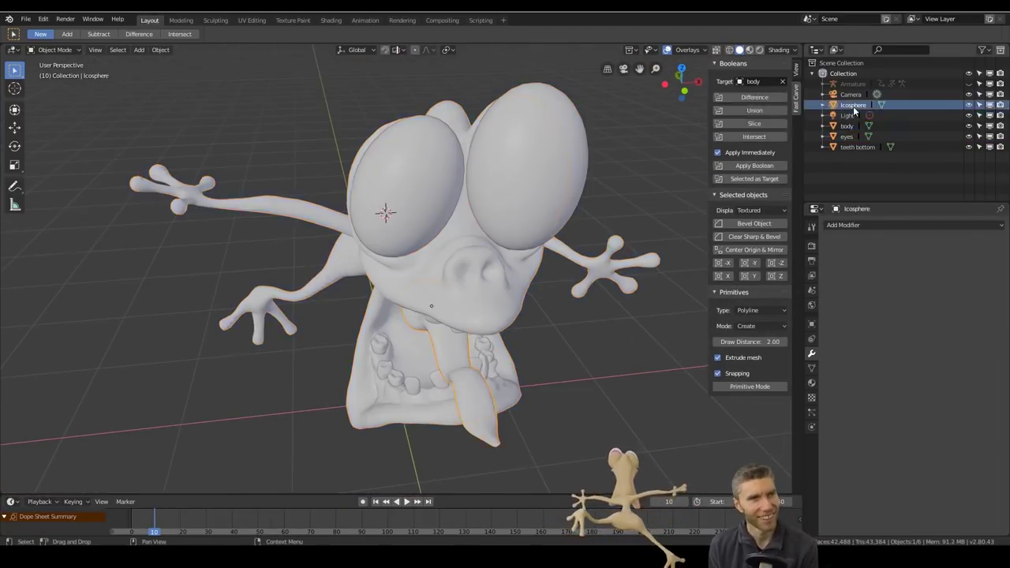
- Rename the tongue mesh as "tongue" and unwrap it with Smart UV Project
{"action": "key", "text": "Tab"}
{"action": "key", "text": "KP_Decimal"}
{"action": "middle_click_drag", "start_coordinate": [442, 300], "coordinate": [540, 300]}
{"action": "key", "text": "u"}
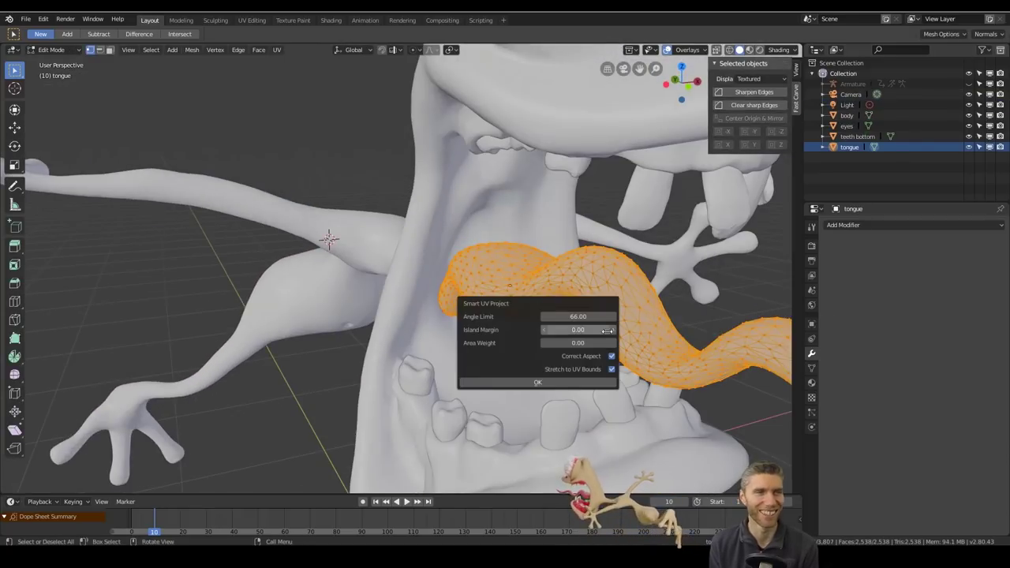
{"action": "left_click", "coordinate": [538, 382]}
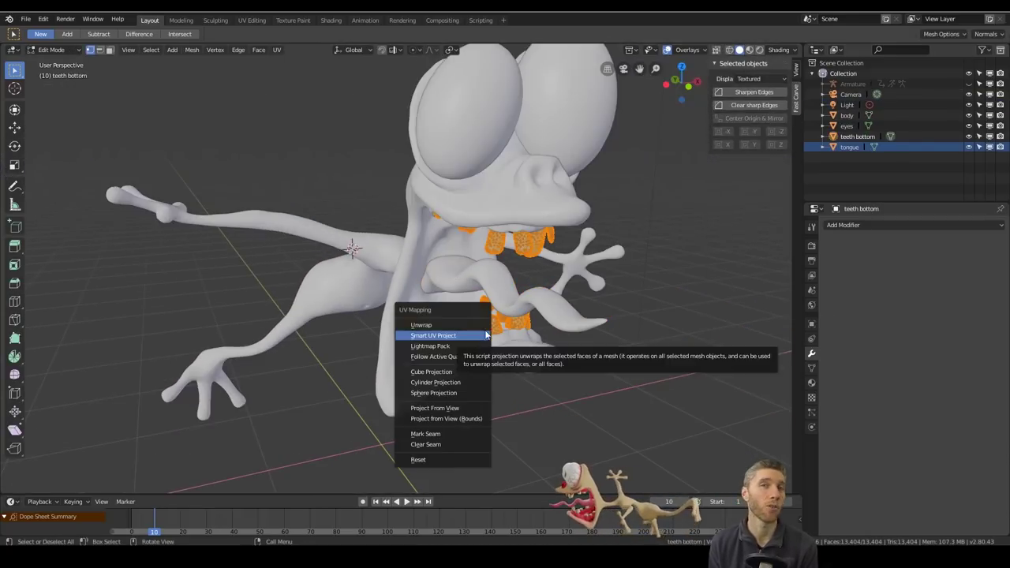
- Unwrap the joined teeth and the body with Smart UV Project and save the file as a new version
{"action": "left_click", "coordinate": [486, 335]}
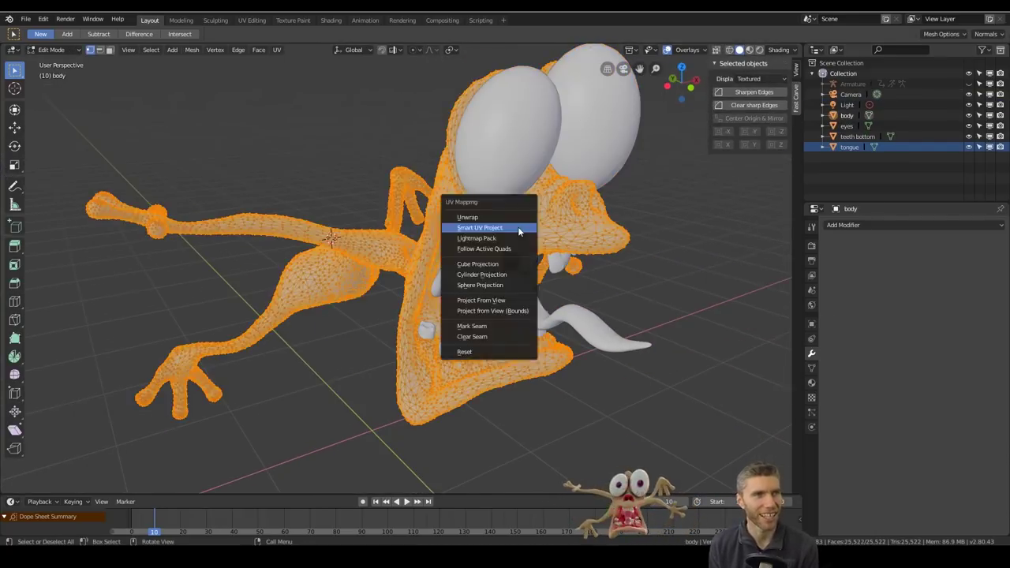
{"action": "left_click", "coordinate": [517, 227]}
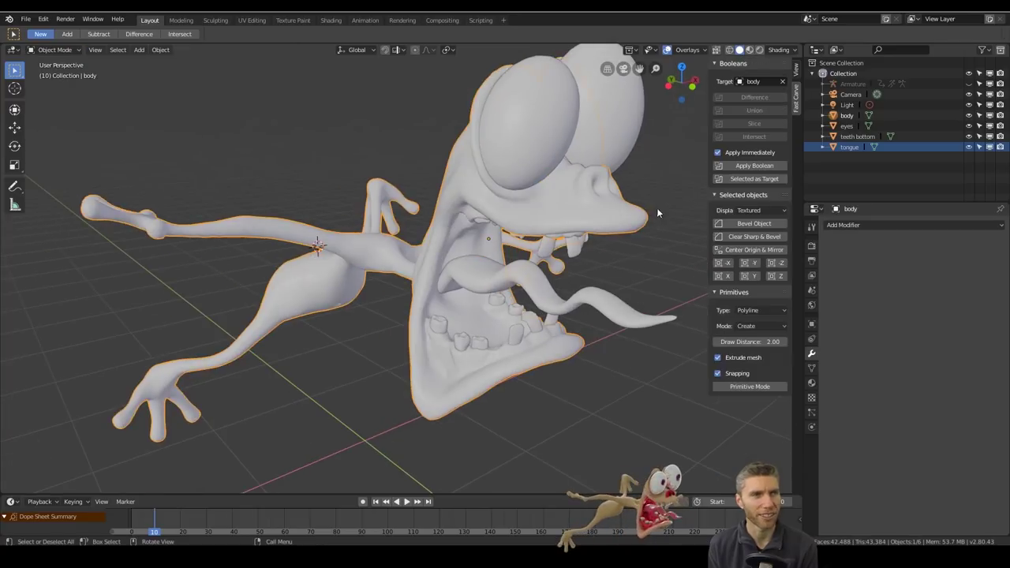
{"action": "key", "text": "ctrl+shift+s"}
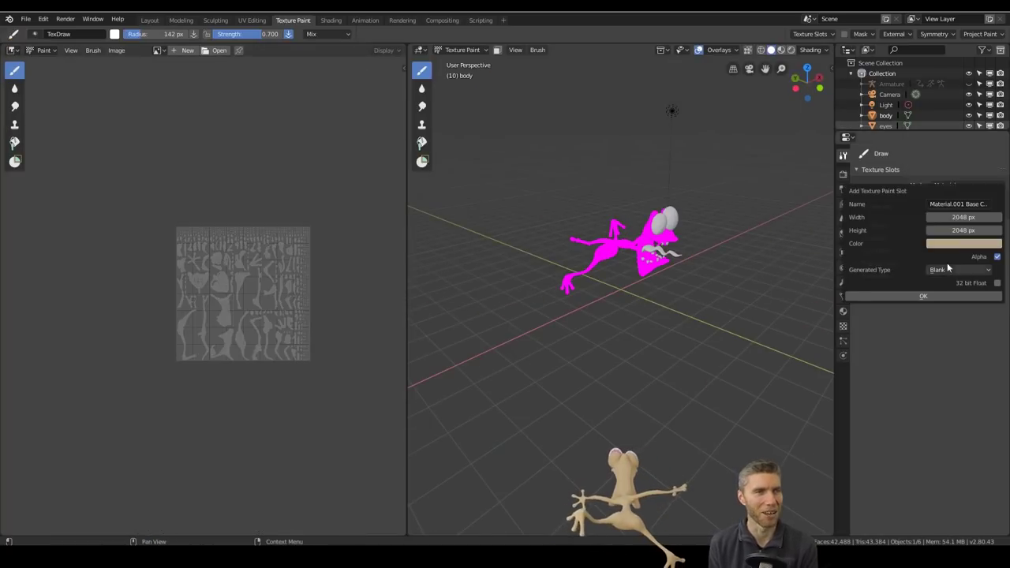
- Add a 2048 × 2048 px blank tan base color paint slot to the body and show its material nodes in a Shader Editor
{"action": "left_click", "coordinate": [923, 295]}
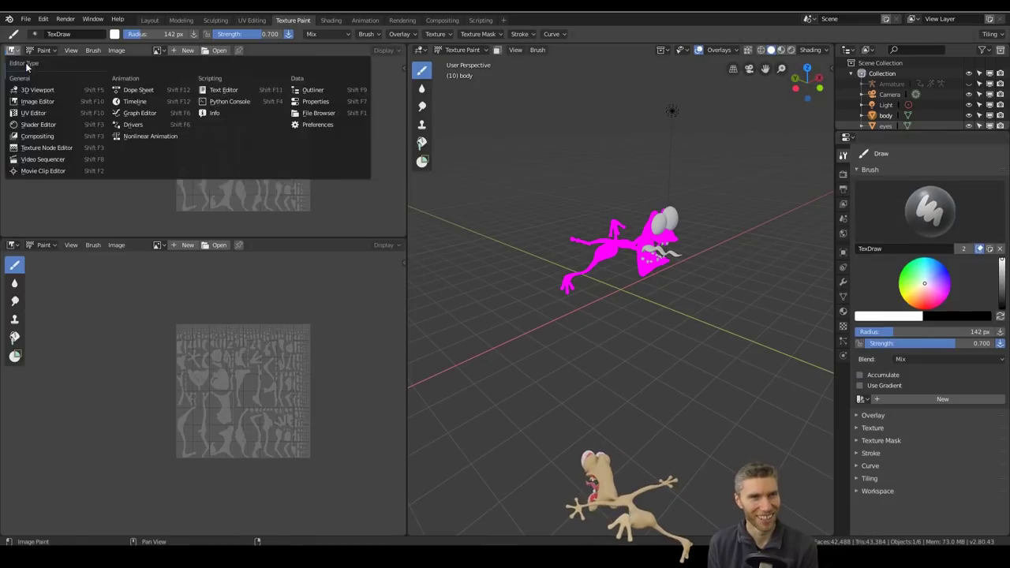
{"action": "left_click", "coordinate": [36, 64]}
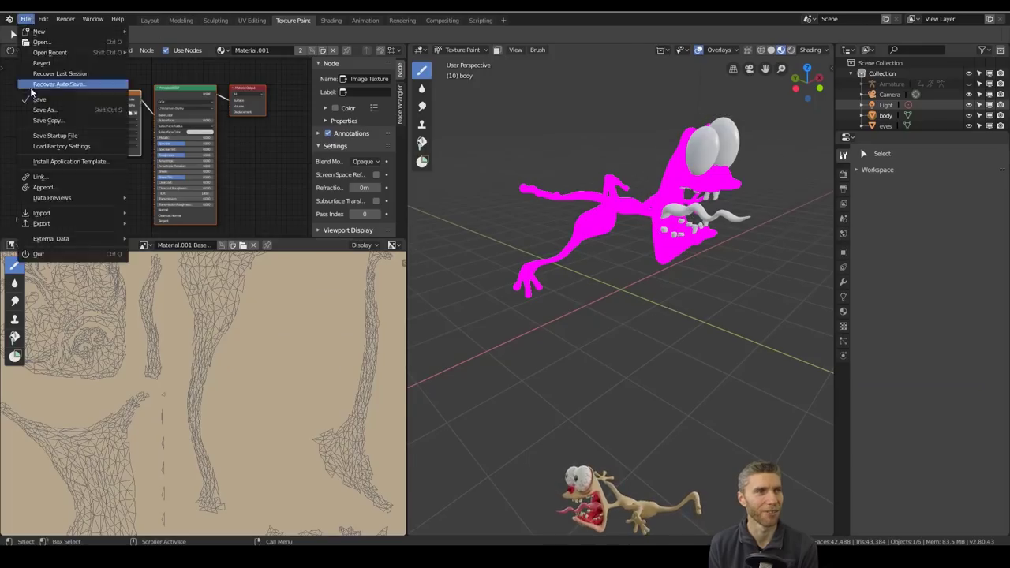
{"action": "left_click", "coordinate": [35, 82]}
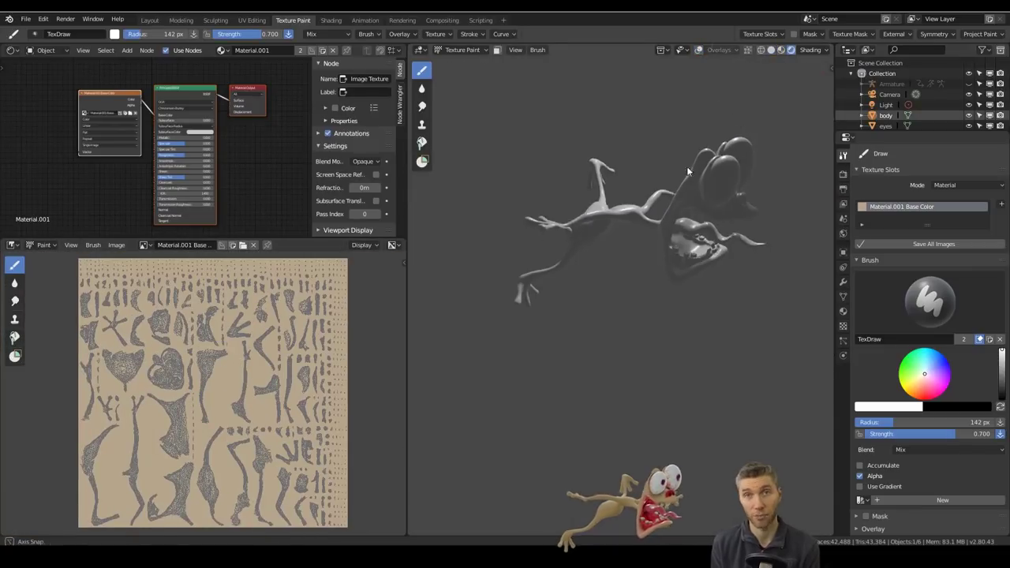
- Show the body's painted texture in material preview shading with the viewport overlays hidden
{"action": "left_click", "coordinate": [684, 50]}
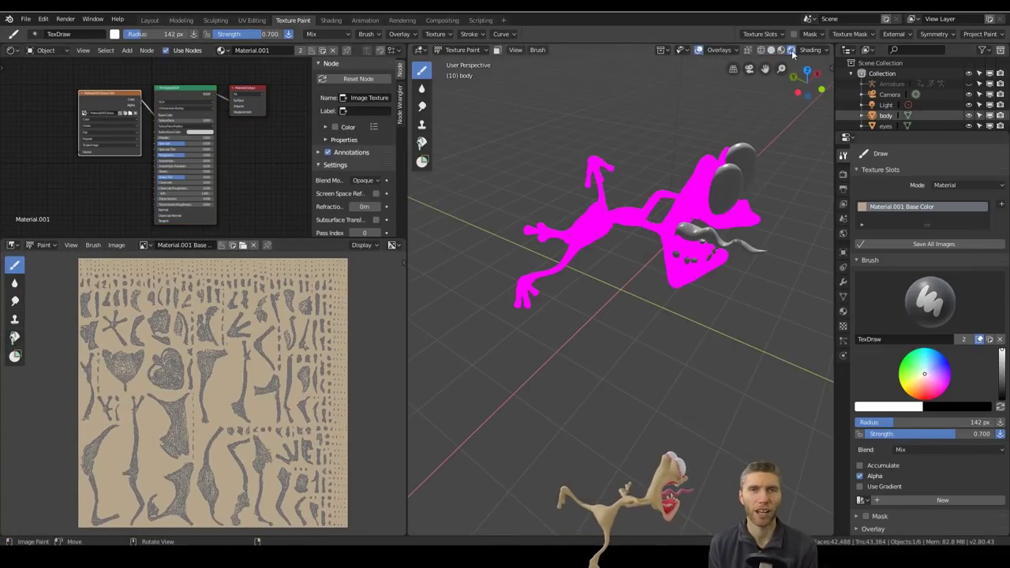
{"action": "left_click", "coordinate": [761, 49]}
{"action": "key", "text": "z"}
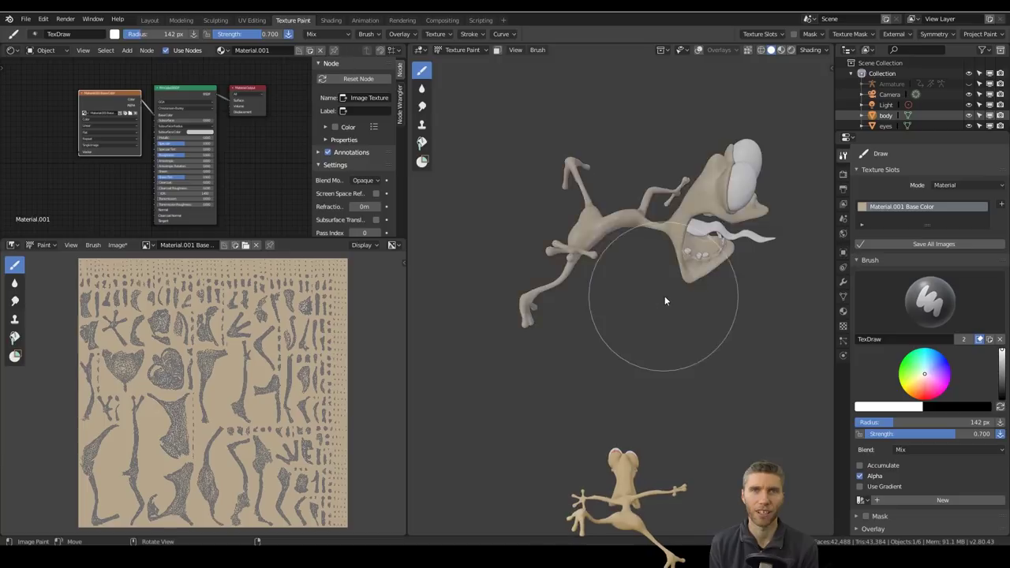
- Paint the mouth interior, the lower gums and the upper gums pink-red at 0.700 strength, using a 24 px brush around the upper teeth
{"action": "scroll", "coordinate": [664, 296], "scroll_direction": "up", "scroll_amount": 5}
{"action": "mouse_move", "coordinate": [664, 295]}
{"action": "middle_mouse_down"}
{"action": "mouse_move", "coordinate": [787, 113]}
{"action": "mouse_move", "coordinate": [670, 225]}
{"action": "middle_mouse_up"}
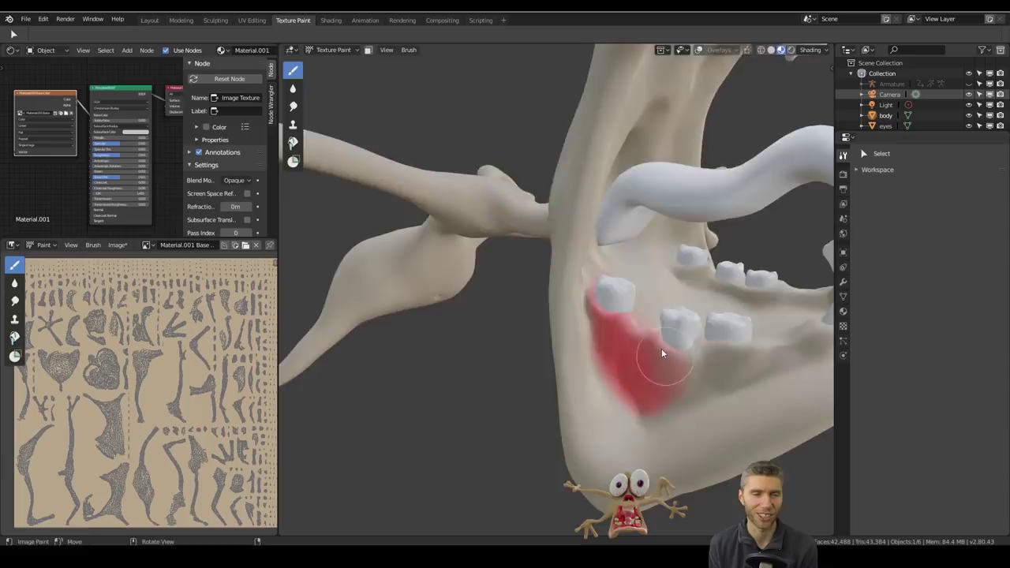
{"action": "scroll", "coordinate": [662, 354], "scroll_direction": "down", "scroll_amount": 5}
{"action": "scroll", "coordinate": [670, 356], "scroll_direction": "up", "scroll_amount": 5}
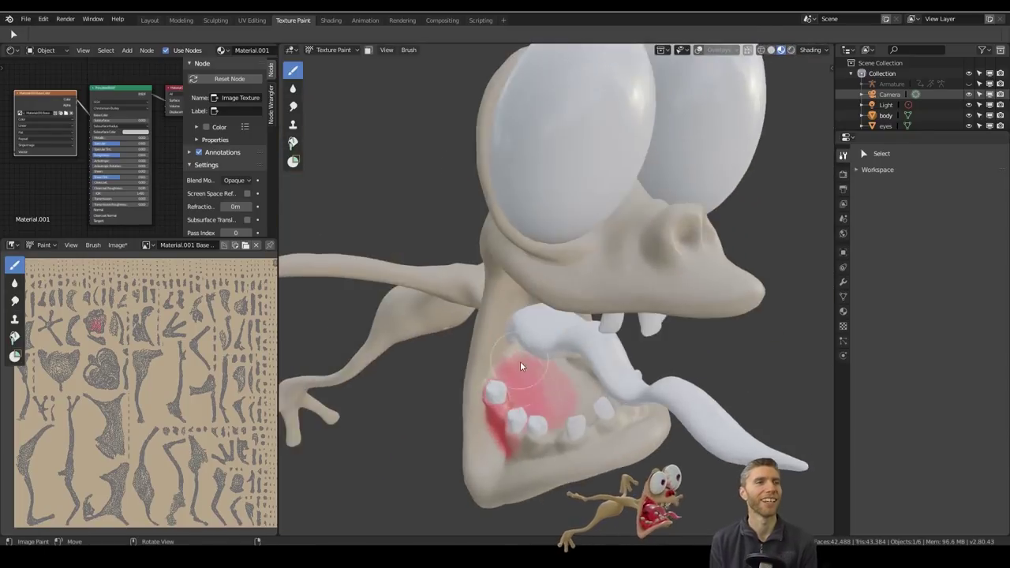
{"action": "mouse_move", "coordinate": [518, 368]}
{"action": "middle_mouse_down"}
{"action": "mouse_move", "coordinate": [523, 355]}
{"action": "mouse_move", "coordinate": [606, 325]}
{"action": "mouse_move", "coordinate": [499, 380]}
{"action": "middle_mouse_up"}
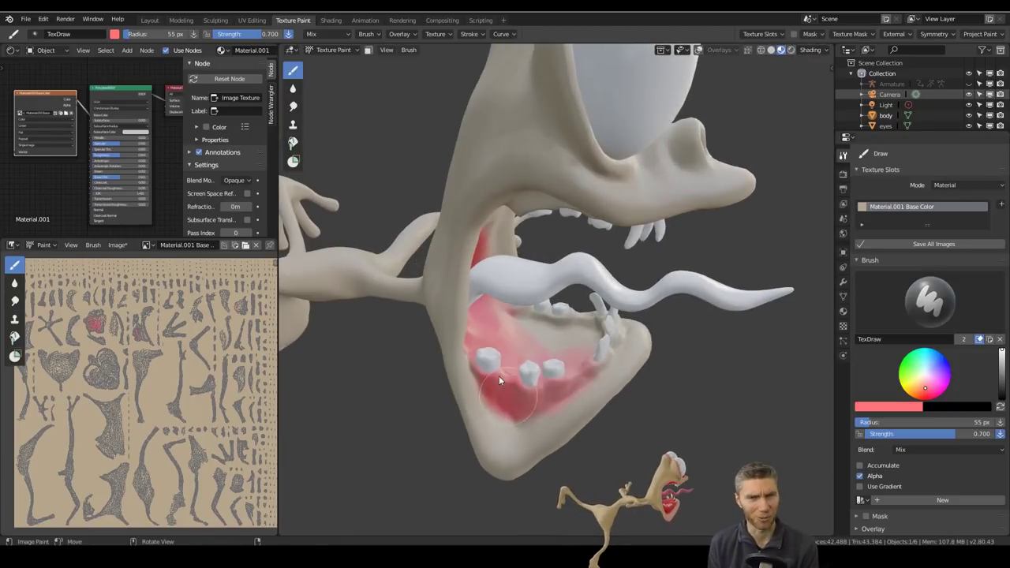
{"action": "middle_click_drag", "start_coordinate": [587, 365], "coordinate": [478, 138]}
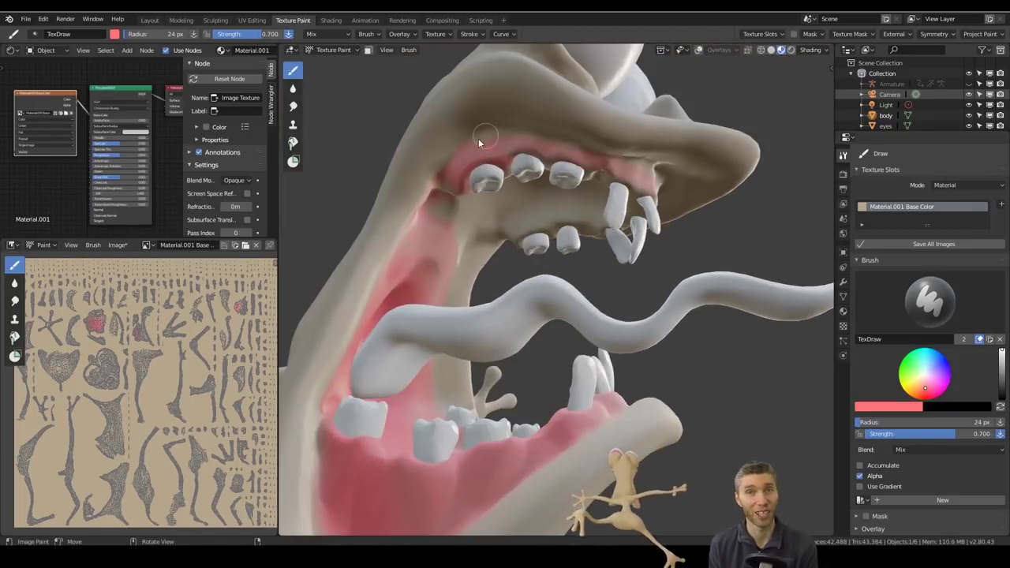
{"action": "middle_click_drag", "start_coordinate": [541, 191], "coordinate": [706, 331]}
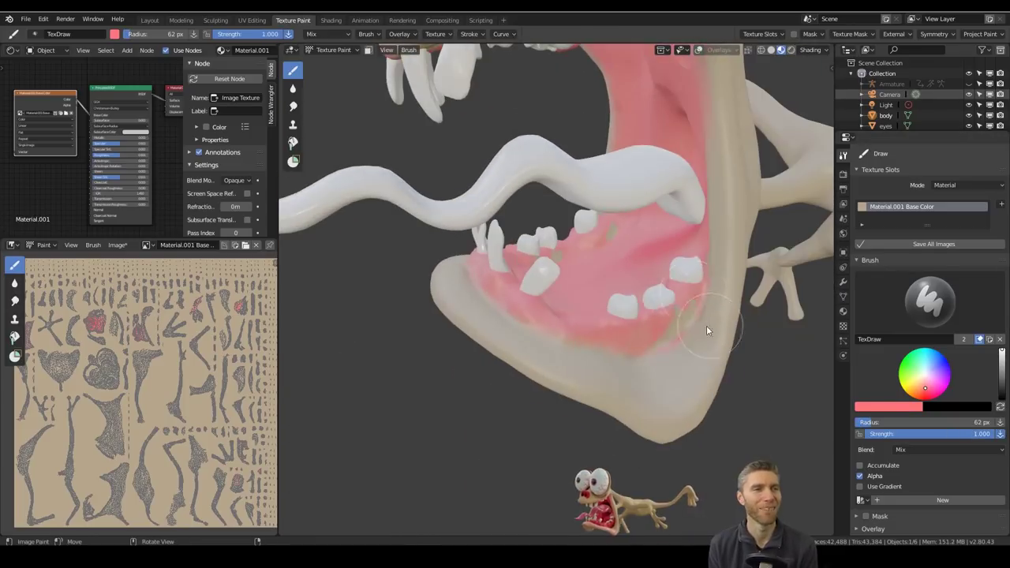
- Fill the remaining unpainted patches of the gums and mouth interior with pink at a strength of 1.000, varying the brush size
{"action": "mouse_move", "coordinate": [566, 298]}
{"action": "middle_mouse_down"}
{"action": "mouse_move", "coordinate": [609, 280]}
{"action": "mouse_move", "coordinate": [559, 276]}
{"action": "mouse_move", "coordinate": [498, 112]}
{"action": "mouse_move", "coordinate": [472, 283]}
{"action": "mouse_move", "coordinate": [599, 226]}
{"action": "mouse_move", "coordinate": [631, 345]}
{"action": "mouse_move", "coordinate": [654, 340]}
{"action": "mouse_move", "coordinate": [588, 420]}
{"action": "mouse_move", "coordinate": [492, 267]}
{"action": "mouse_move", "coordinate": [636, 156]}
{"action": "mouse_move", "coordinate": [517, 315]}
{"action": "mouse_move", "coordinate": [474, 216]}
{"action": "middle_mouse_up"}
{"action": "key", "text": "bracketright"}
{"action": "key", "text": "bracketright"}
{"action": "key", "text": "bracketright"}
{"action": "key", "text": "bracketright"}
{"action": "key", "text": "bracketright"}
{"action": "mouse_move", "coordinate": [536, 312]}
{"action": "middle_mouse_down"}
{"action": "mouse_move", "coordinate": [610, 322]}
{"action": "mouse_move", "coordinate": [532, 279]}
{"action": "mouse_move", "coordinate": [575, 161]}
{"action": "mouse_move", "coordinate": [622, 339]}
{"action": "middle_mouse_up"}
{"action": "key", "text": "bracketleft"}
{"action": "key", "text": "bracketleft"}
{"action": "key", "text": "bracketleft"}
{"action": "key", "text": "bracketleft"}
{"action": "key", "text": "bracketleft"}
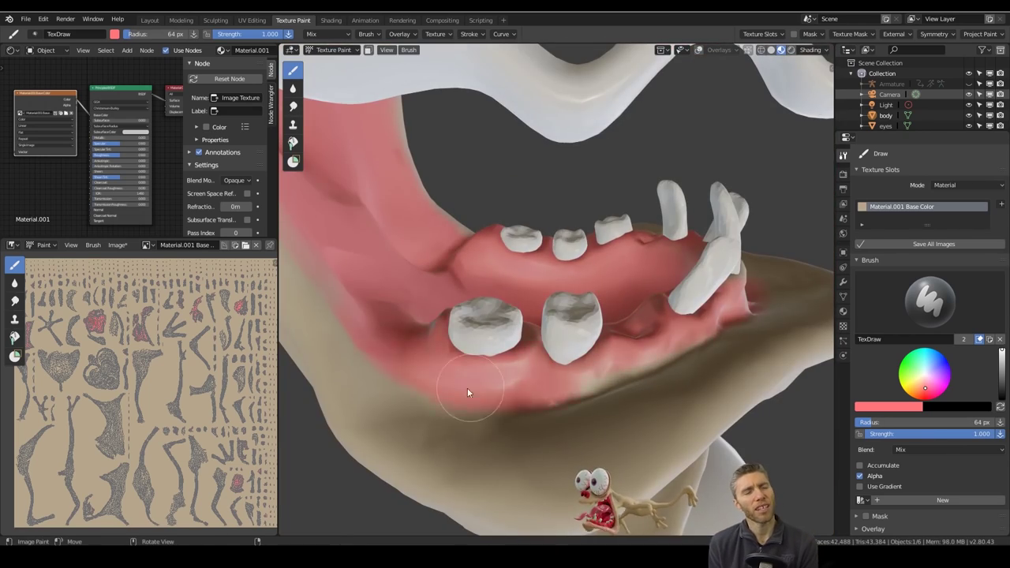
- Sample the tan skin color from the face and keep it with the gum pink in a color palette
{"action": "mouse_move", "coordinate": [467, 392]}
{"action": "middle_mouse_down"}
{"action": "mouse_move", "coordinate": [602, 339]}
{"action": "mouse_move", "coordinate": [575, 378]}
{"action": "mouse_move", "coordinate": [757, 274]}
{"action": "mouse_move", "coordinate": [651, 324]}
{"action": "mouse_move", "coordinate": [560, 299]}
{"action": "mouse_move", "coordinate": [599, 325]}
{"action": "middle_mouse_up"}
{"action": "key", "text": "s"}
{"action": "left_click", "coordinate": [650, 324]}
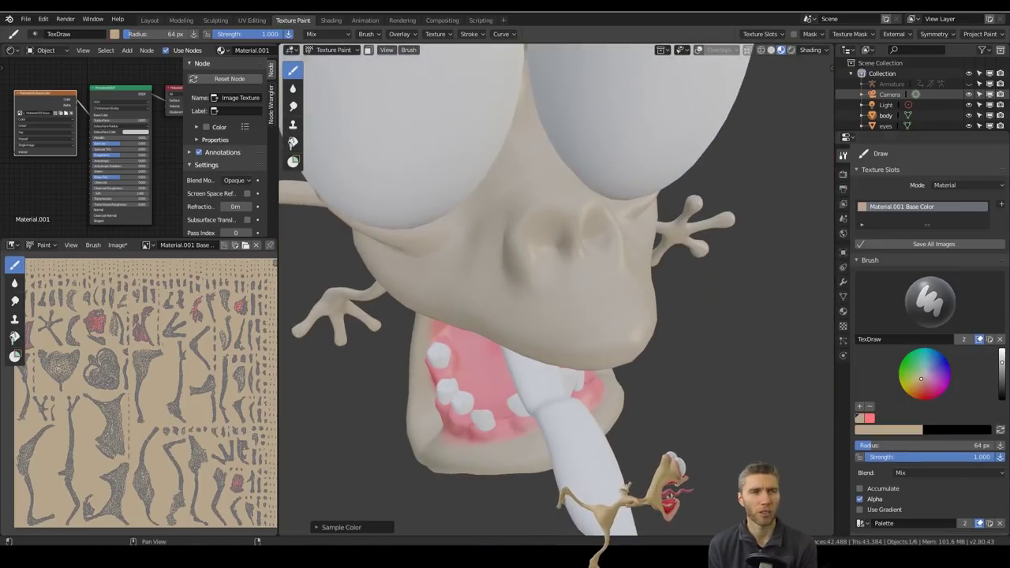
- Paint the nose around both nostrils red with a 21 px brush at a strength of 1.000
{"action": "left_click_drag", "start_coordinate": [571, 247], "coordinate": [552, 268]}
{"action": "mouse_move", "coordinate": [552, 269]}
{"action": "middle_mouse_down"}
{"action": "mouse_move", "coordinate": [579, 273]}
{"action": "mouse_move", "coordinate": [583, 324]}
{"action": "middle_mouse_up"}
{"action": "left_click_drag", "start_coordinate": [584, 323], "coordinate": [613, 275]}
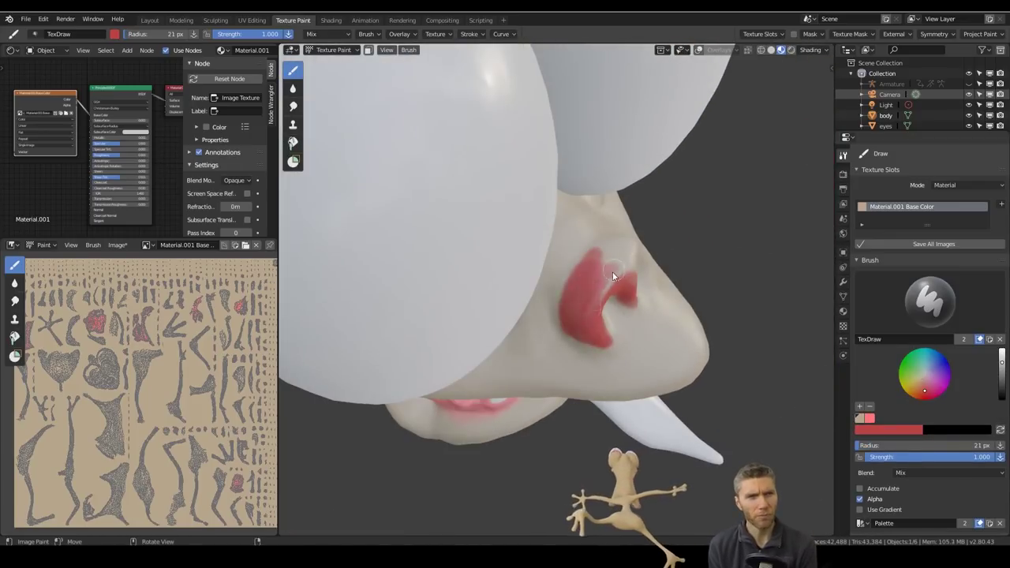
{"action": "mouse_move", "coordinate": [584, 341]}
{"action": "middle_mouse_down"}
{"action": "mouse_move", "coordinate": [550, 272]}
{"action": "mouse_move", "coordinate": [559, 338]}
{"action": "mouse_move", "coordinate": [555, 281]}
{"action": "mouse_move", "coordinate": [580, 263]}
{"action": "mouse_move", "coordinate": [604, 305]}
{"action": "mouse_move", "coordinate": [587, 260]}
{"action": "mouse_move", "coordinate": [500, 259]}
{"action": "mouse_move", "coordinate": [606, 320]}
{"action": "middle_mouse_up"}
{"action": "key", "text": "s"}
{"action": "key", "text": "KP_0"}
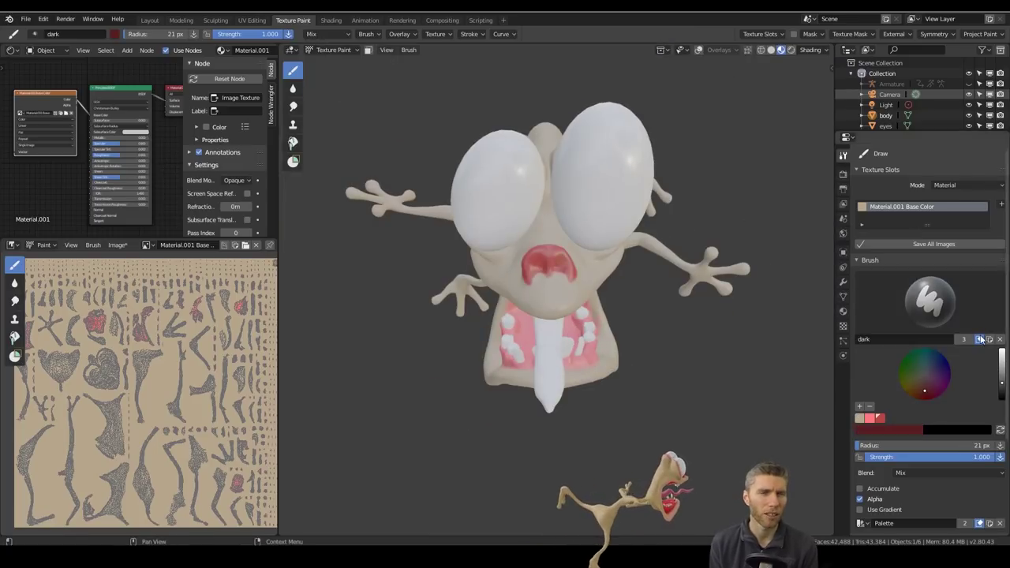
- Set the dark red "dark" brush to Multiply blending and darken the inside of a nostril
{"action": "left_click", "coordinate": [929, 300]}
{"action": "left_click", "coordinate": [892, 339]}
{"action": "scroll", "coordinate": [494, 251], "scroll_direction": "up", "scroll_amount": 5}
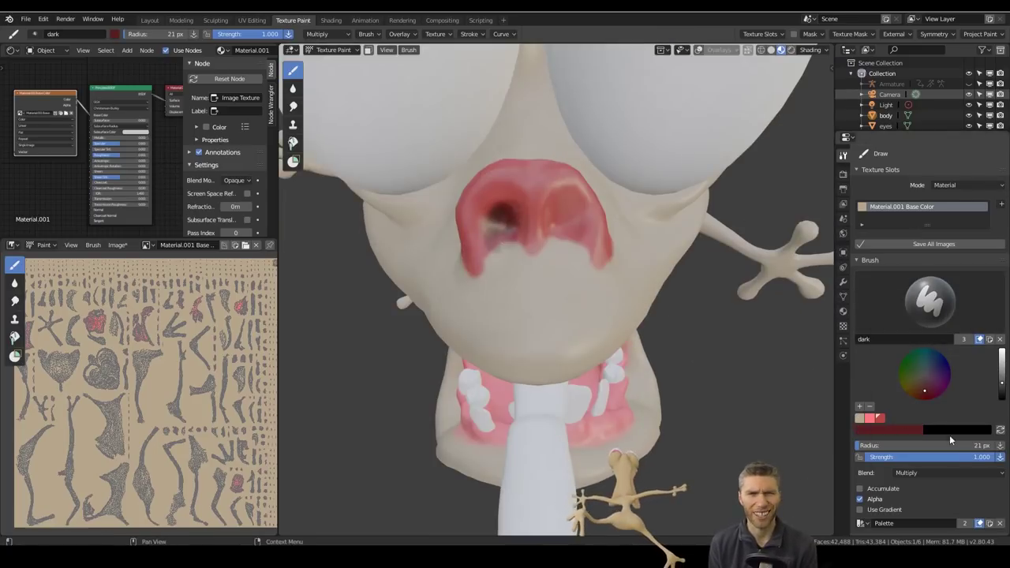
{"action": "scroll", "coordinate": [509, 222], "scroll_direction": "down", "scroll_amount": 4}
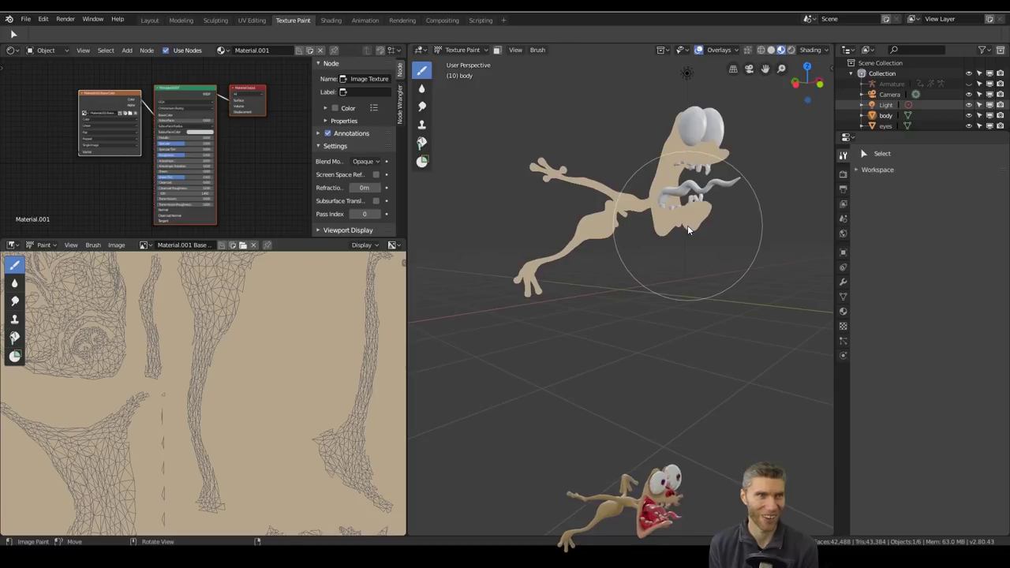
- Keep the sampled tan skin color in a color palette and set up a pink 64 px brush at strength 0.700
{"action": "scroll", "coordinate": [782, 53], "scroll_direction": "up", "scroll_amount": 5}
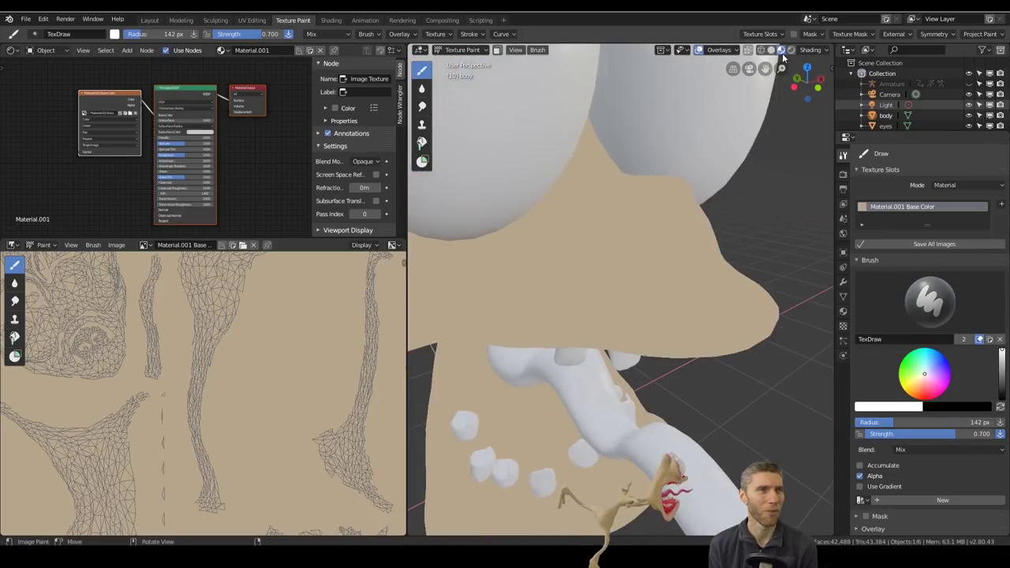
{"action": "middle_click_drag", "start_coordinate": [782, 52], "coordinate": [704, 279]}
{"action": "scroll", "coordinate": [725, 200], "scroll_direction": "up", "scroll_amount": 2}
{"action": "scroll", "coordinate": [725, 200], "scroll_direction": "up", "scroll_amount": 2}
{"action": "key", "text": "f"}
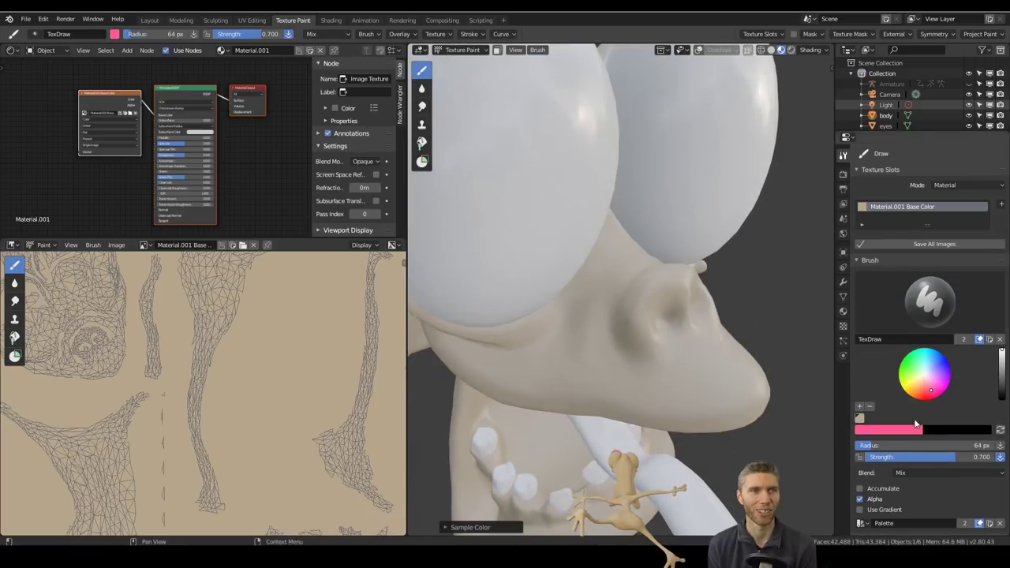
- Paint the gums and the inside of the mouth pink and red with the 64 px brush, with Accumulate enabled
{"action": "middle_click_drag", "start_coordinate": [749, 347], "coordinate": [580, 469]}
{"action": "scroll", "coordinate": [574, 225], "scroll_direction": "down", "scroll_amount": 4}
{"action": "scroll", "coordinate": [970, 112], "scroll_direction": "down", "scroll_amount": 2}
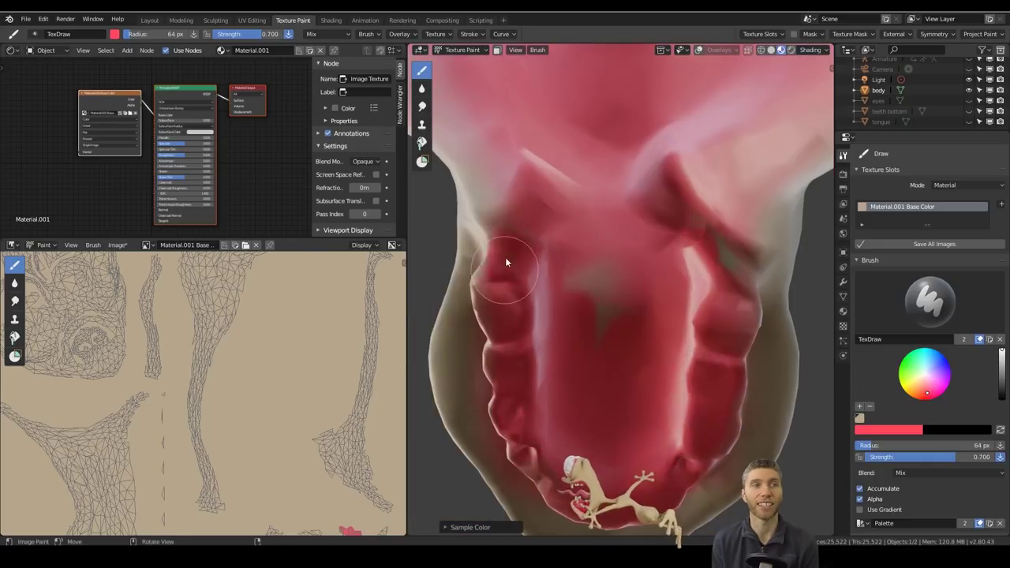
- Add the mouth's bright red to the color palette and pick a darker red for the brush
{"action": "mouse_move", "coordinate": [506, 262]}
{"action": "middle_mouse_down"}
{"action": "mouse_move", "coordinate": [631, 297]}
{"action": "mouse_move", "coordinate": [536, 281]}
{"action": "mouse_move", "coordinate": [574, 329]}
{"action": "mouse_move", "coordinate": [676, 390]}
{"action": "mouse_move", "coordinate": [620, 374]}
{"action": "mouse_move", "coordinate": [759, 150]}
{"action": "mouse_move", "coordinate": [623, 337]}
{"action": "mouse_move", "coordinate": [653, 235]}
{"action": "mouse_move", "coordinate": [596, 300]}
{"action": "mouse_move", "coordinate": [572, 246]}
{"action": "mouse_move", "coordinate": [882, 411]}
{"action": "middle_mouse_up"}
{"action": "left_click", "coordinate": [859, 405]}
{"action": "left_click", "coordinate": [859, 418]}
{"action": "mouse_move", "coordinate": [694, 237]}
{"action": "middle_mouse_down"}
{"action": "mouse_move", "coordinate": [721, 210]}
{"action": "mouse_move", "coordinate": [579, 323]}
{"action": "mouse_move", "coordinate": [615, 360]}
{"action": "mouse_move", "coordinate": [631, 234]}
{"action": "mouse_move", "coordinate": [667, 298]}
{"action": "mouse_move", "coordinate": [549, 245]}
{"action": "mouse_move", "coordinate": [597, 212]}
{"action": "mouse_move", "coordinate": [709, 342]}
{"action": "mouse_move", "coordinate": [608, 248]}
{"action": "mouse_move", "coordinate": [600, 275]}
{"action": "mouse_move", "coordinate": [692, 151]}
{"action": "mouse_move", "coordinate": [631, 266]}
{"action": "mouse_move", "coordinate": [521, 347]}
{"action": "middle_mouse_up"}
{"action": "scroll", "coordinate": [578, 323], "scroll_direction": "up", "scroll_amount": 3}
{"action": "left_click", "coordinate": [926, 394]}
{"action": "key", "text": "s"}
{"action": "key", "text": "s"}
- Paint the nose and a ring around each eye socket dark red with a 30 px brush at strength 0.700
{"action": "key", "text": "f"}
{"action": "left_click_drag", "start_coordinate": [521, 348], "coordinate": [498, 307]}
{"action": "middle_click_drag", "start_coordinate": [498, 307], "coordinate": [493, 339]}
{"action": "left_click_drag", "start_coordinate": [493, 339], "coordinate": [521, 239]}
{"action": "middle_click_drag", "start_coordinate": [521, 239], "coordinate": [552, 237]}
{"action": "left_click_drag", "start_coordinate": [552, 236], "coordinate": [568, 355]}
{"action": "middle_click_drag", "start_coordinate": [568, 355], "coordinate": [624, 339]}
{"action": "left_click_drag", "start_coordinate": [624, 340], "coordinate": [680, 223]}
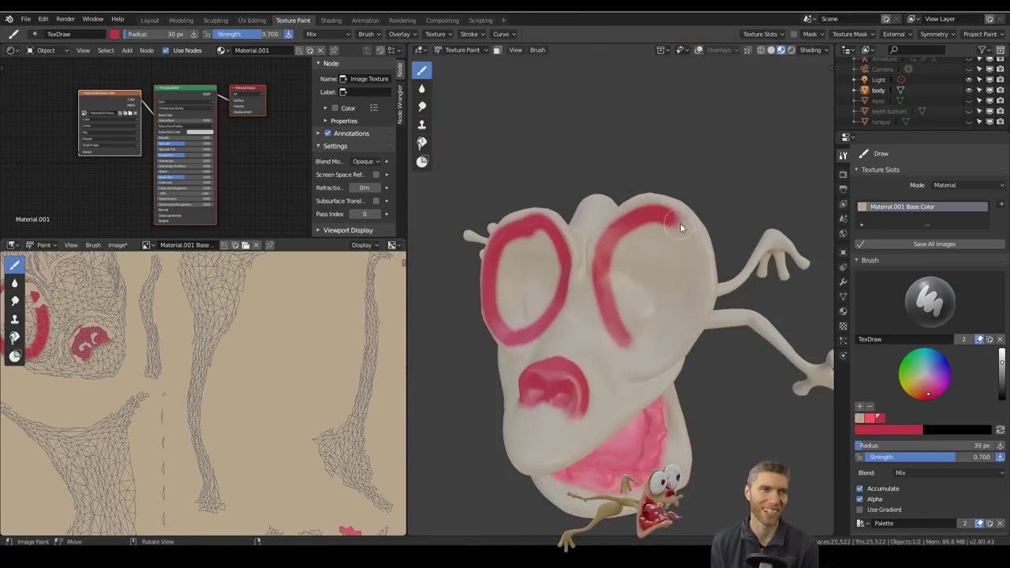
{"action": "middle_click_drag", "start_coordinate": [680, 223], "coordinate": [600, 250]}
{"action": "scroll", "coordinate": [755, 134], "scroll_direction": "up", "scroll_amount": 3}
{"action": "scroll", "coordinate": [593, 186], "scroll_direction": "down", "scroll_amount": 3}
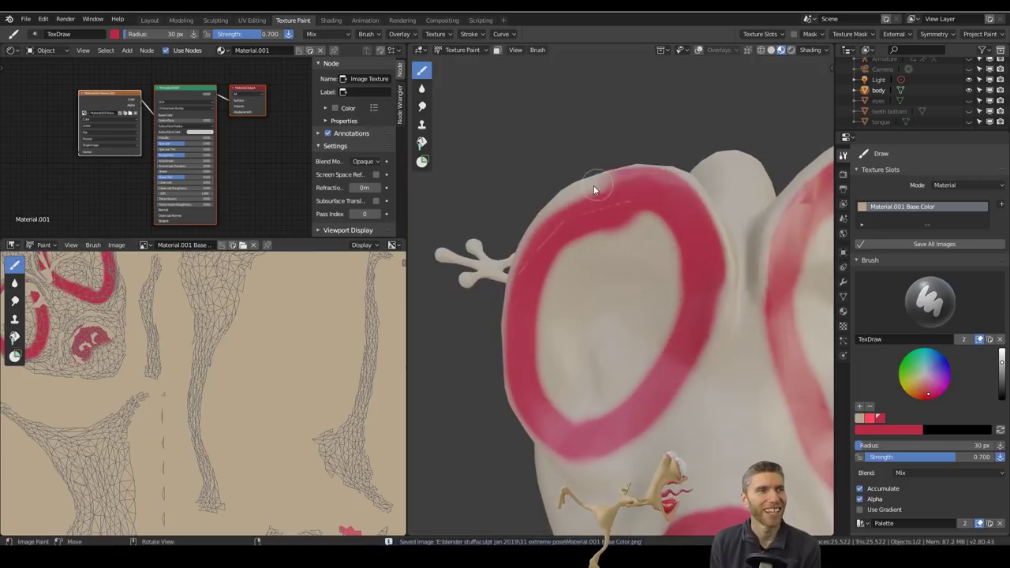
- Leave the isolated view of the body to show the eyes, teeth and tongue again
{"action": "middle_click_drag", "start_coordinate": [593, 186], "coordinate": [708, 257]}
{"action": "scroll", "coordinate": [712, 354], "scroll_direction": "down", "scroll_amount": 3}
{"action": "middle_click_drag", "start_coordinate": [712, 354], "coordinate": [640, 353]}
{"action": "key", "text": "KP_Divide"}
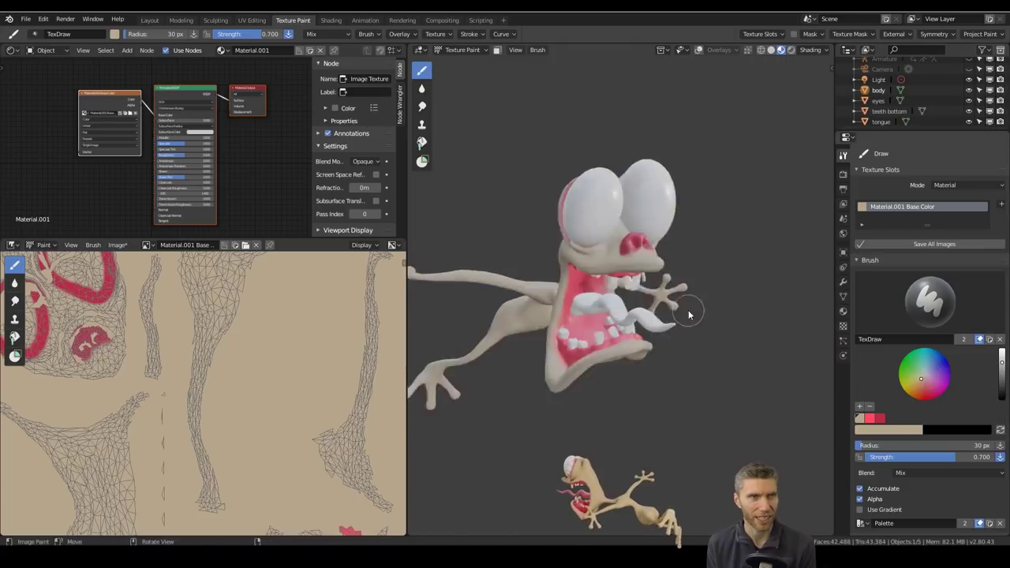
{"action": "mouse_move", "coordinate": [671, 360]}
{"action": "middle_mouse_down"}
{"action": "mouse_move", "coordinate": [695, 415]}
{"action": "mouse_move", "coordinate": [574, 247]}
{"action": "mouse_move", "coordinate": [557, 342]}
{"action": "mouse_move", "coordinate": [665, 334]}
{"action": "mouse_move", "coordinate": [654, 407]}
{"action": "mouse_move", "coordinate": [703, 361]}
{"action": "middle_mouse_up"}
{"action": "scroll", "coordinate": [654, 407], "scroll_direction": "down", "scroll_amount": 3}
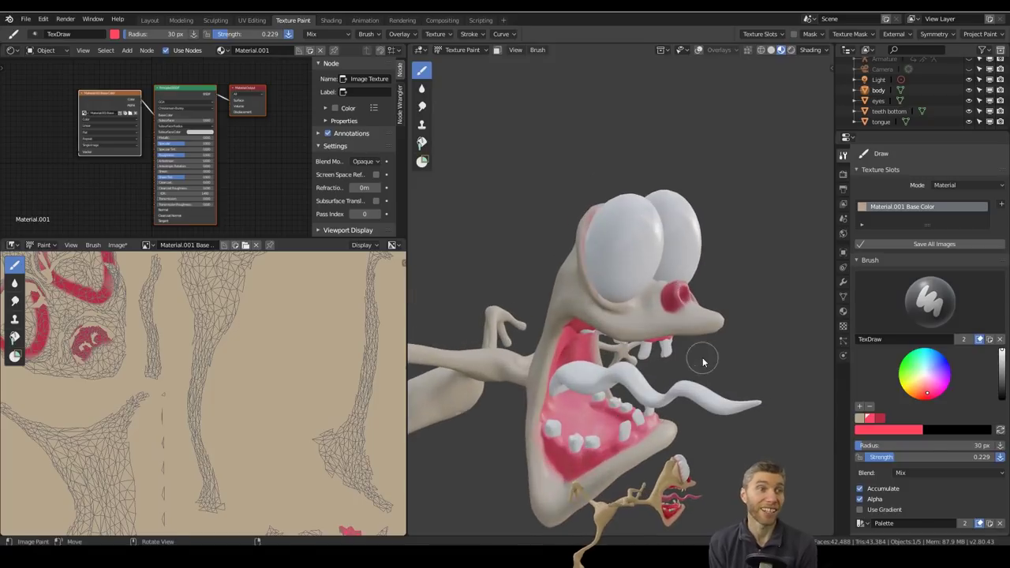
- Tint the lips and mouth edges light pink with a 39 px brush at strength 0.229
{"action": "left_click", "coordinate": [927, 388]}
{"action": "mouse_move", "coordinate": [631, 355]}
{"action": "middle_mouse_down"}
{"action": "mouse_move", "coordinate": [549, 413]}
{"action": "mouse_move", "coordinate": [634, 302]}
{"action": "mouse_move", "coordinate": [738, 247]}
{"action": "mouse_move", "coordinate": [613, 255]}
{"action": "mouse_move", "coordinate": [632, 265]}
{"action": "mouse_move", "coordinate": [654, 238]}
{"action": "mouse_move", "coordinate": [600, 343]}
{"action": "mouse_move", "coordinate": [535, 417]}
{"action": "mouse_move", "coordinate": [583, 379]}
{"action": "mouse_move", "coordinate": [567, 382]}
{"action": "mouse_move", "coordinate": [616, 379]}
{"action": "mouse_move", "coordinate": [698, 292]}
{"action": "mouse_move", "coordinate": [740, 275]}
{"action": "mouse_move", "coordinate": [714, 400]}
{"action": "mouse_move", "coordinate": [651, 305]}
{"action": "mouse_move", "coordinate": [783, 403]}
{"action": "middle_mouse_up"}
{"action": "key", "text": "f"}
{"action": "left_click", "coordinate": [600, 381]}
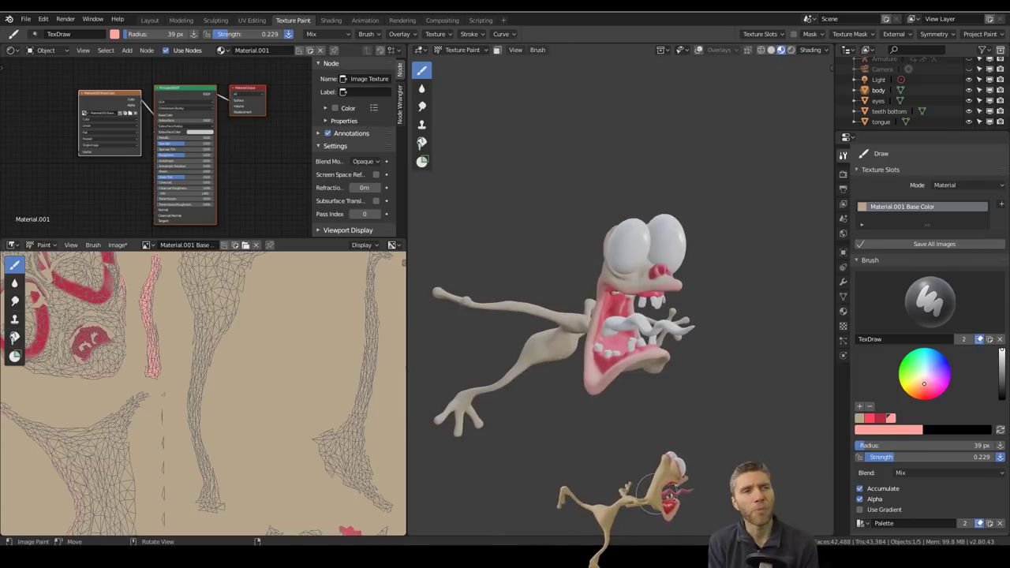
- Switch to the "dark" Multiply brush with a palette red and darken the insides of the nostrils at 39 px and strength 0.229
{"action": "left_click", "coordinate": [899, 473]}
{"action": "left_click", "coordinate": [908, 441]}
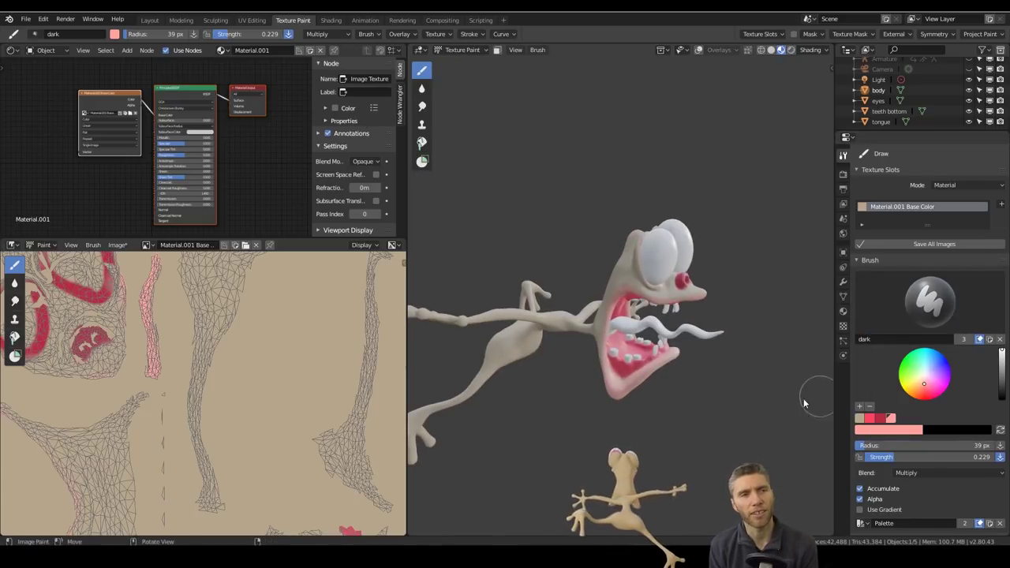
{"action": "scroll", "coordinate": [800, 402], "scroll_direction": "up", "scroll_amount": 8}
{"action": "key", "text": "s"}
{"action": "middle_click_drag", "start_coordinate": [590, 191], "coordinate": [781, 292]}
{"action": "left_click", "coordinate": [870, 418]}
{"action": "mouse_move", "coordinate": [804, 394]}
{"action": "middle_mouse_down"}
{"action": "mouse_move", "coordinate": [650, 382]}
{"action": "mouse_move", "coordinate": [771, 426]}
{"action": "mouse_move", "coordinate": [688, 214]}
{"action": "mouse_move", "coordinate": [688, 308]}
{"action": "mouse_move", "coordinate": [623, 286]}
{"action": "middle_mouse_up"}
{"action": "scroll", "coordinate": [771, 426], "scroll_direction": "up", "scroll_amount": 4}
{"action": "scroll", "coordinate": [622, 286], "scroll_direction": "down", "scroll_amount": 6}
{"action": "middle_click_drag", "start_coordinate": [766, 390], "coordinate": [821, 355]}
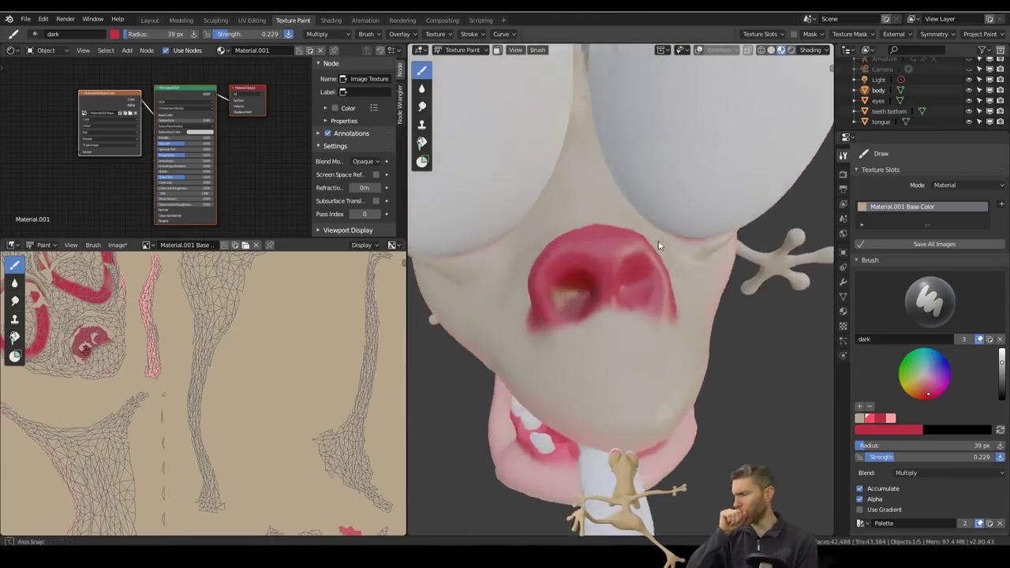
- Make the eyes the painted object and paint purple irises with dark centers on both eyeballs
{"action": "scroll", "coordinate": [687, 366], "scroll_direction": "down", "scroll_amount": 5}
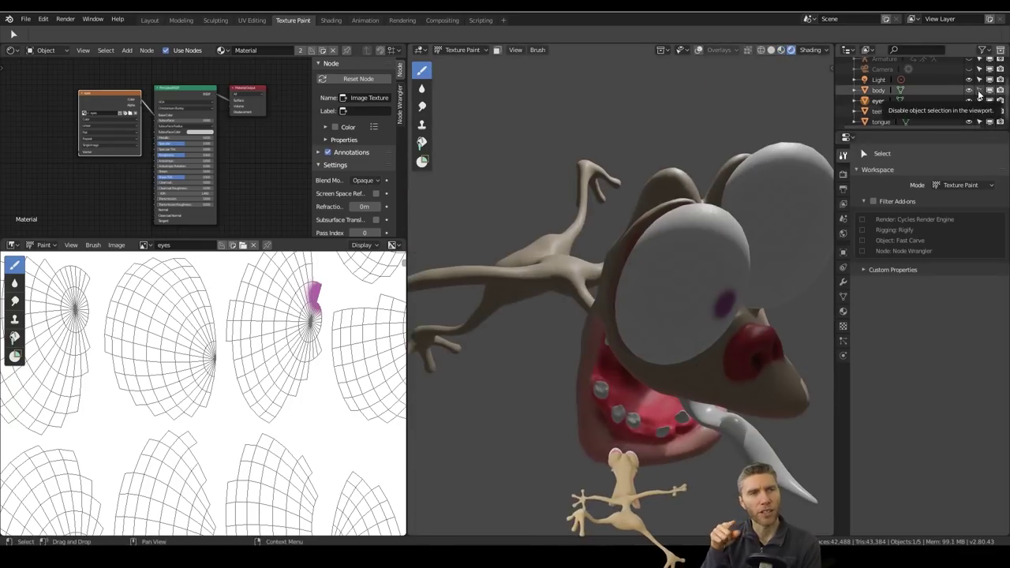
{"action": "left_click", "coordinate": [931, 100]}
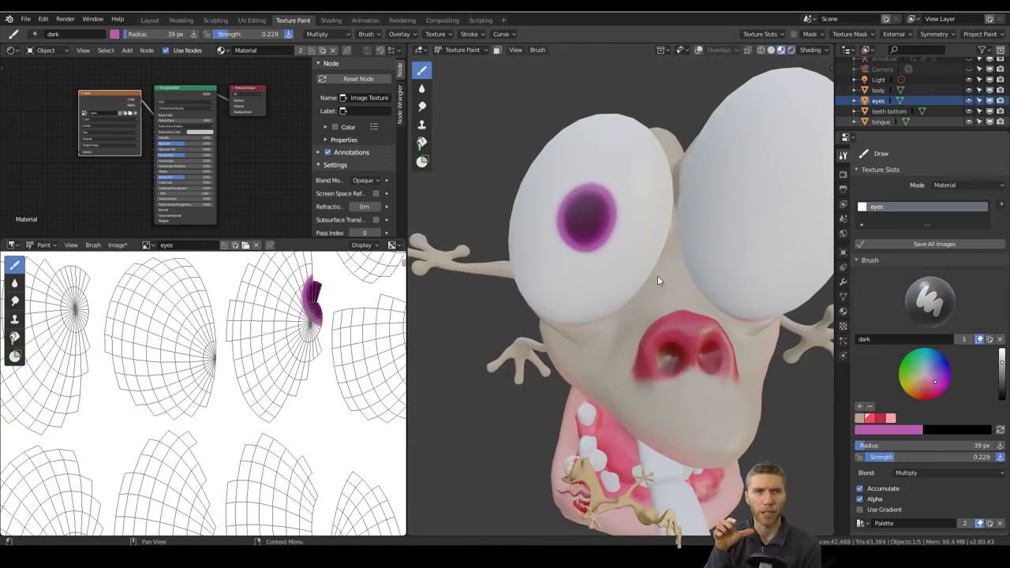
{"action": "left_click", "coordinate": [628, 171]}
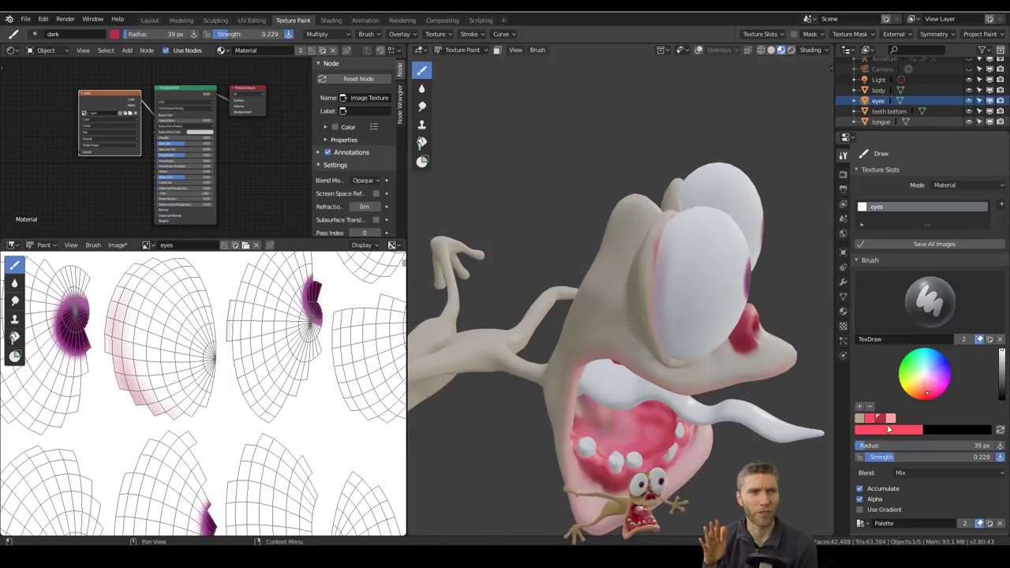
- Paint soft red shading around the back of the eyeballs, hiding the body for access and blending with the Smear brush
{"action": "mouse_move", "coordinate": [757, 315]}
{"action": "middle_mouse_down"}
{"action": "mouse_move", "coordinate": [546, 254]}
{"action": "mouse_move", "coordinate": [663, 234]}
{"action": "mouse_move", "coordinate": [521, 239]}
{"action": "middle_mouse_up"}
{"action": "left_click", "coordinate": [880, 419]}
{"action": "middle_click_drag", "start_coordinate": [615, 260], "coordinate": [710, 237]}
{"action": "left_click", "coordinate": [968, 90]}
{"action": "mouse_move", "coordinate": [631, 237]}
{"action": "middle_mouse_down"}
{"action": "mouse_move", "coordinate": [645, 191]}
{"action": "mouse_move", "coordinate": [680, 253]}
{"action": "mouse_move", "coordinate": [655, 237]}
{"action": "mouse_move", "coordinate": [629, 245]}
{"action": "mouse_move", "coordinate": [646, 178]}
{"action": "middle_mouse_up"}
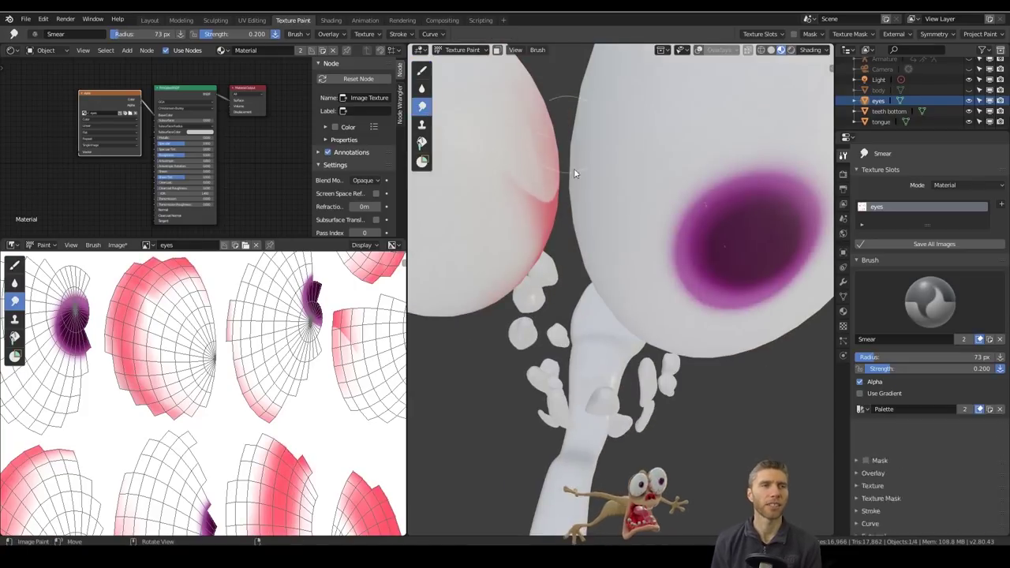
- Draw branching red veins over both eyeballs with a 4 px TexDraw brush at strength 0.561
{"action": "mouse_move", "coordinate": [574, 168]}
{"action": "middle_mouse_down"}
{"action": "mouse_move", "coordinate": [640, 248]}
{"action": "mouse_move", "coordinate": [547, 169]}
{"action": "middle_mouse_up"}
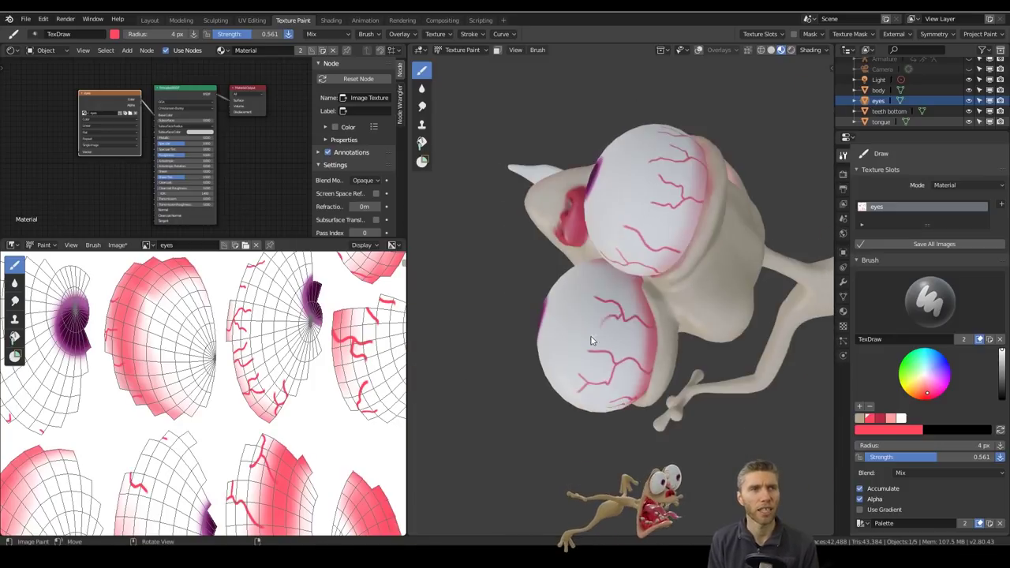
{"action": "middle_click_drag", "start_coordinate": [591, 341], "coordinate": [591, 398]}
{"action": "scroll", "coordinate": [591, 399], "scroll_direction": "up", "scroll_amount": 3}
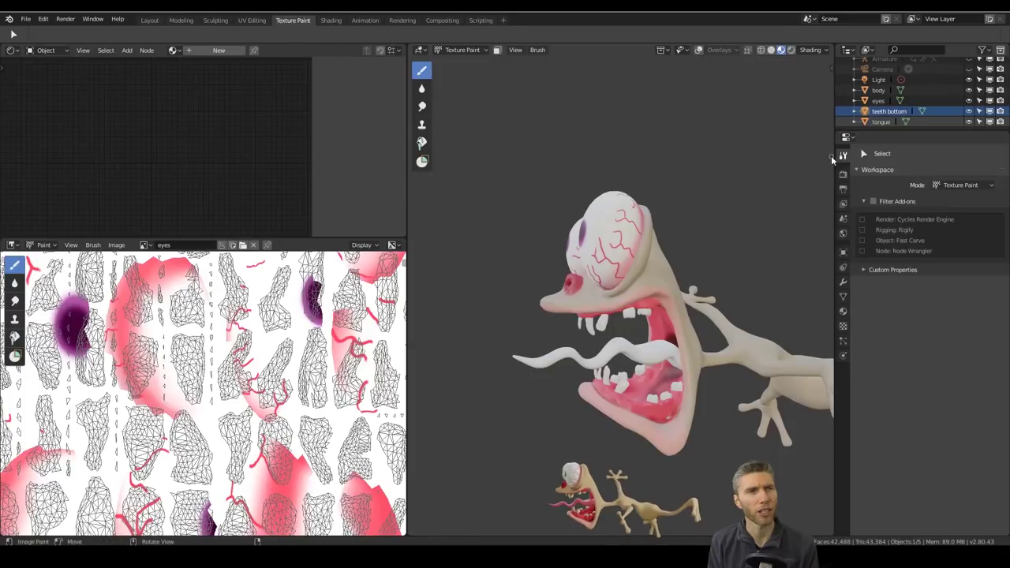
- Give the teeth a cream 1024 × 1024 px paint texture named "teeth" and show it in the image editor
{"action": "left_click", "coordinate": [927, 236]}
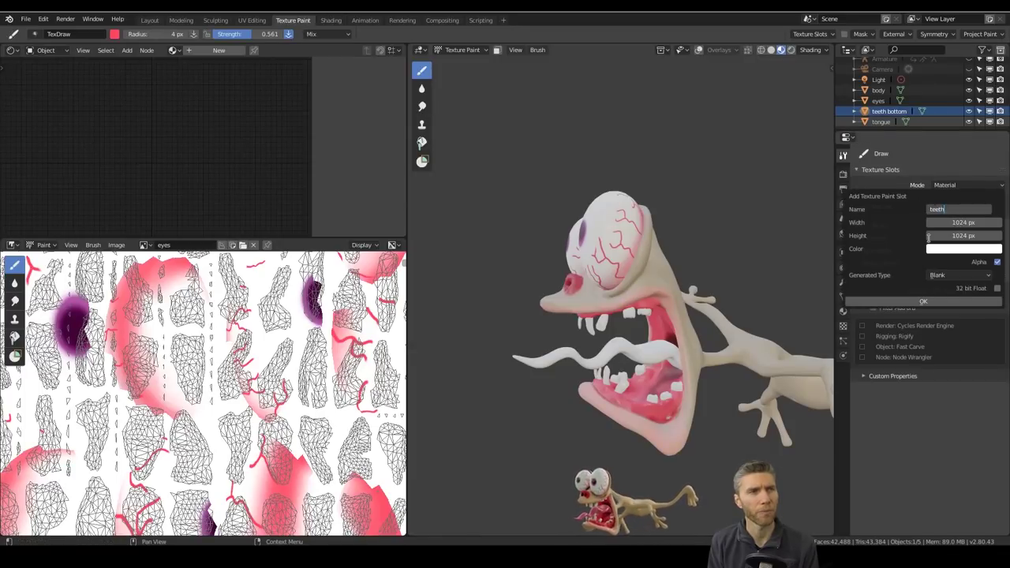
{"action": "left_click", "coordinate": [923, 301]}
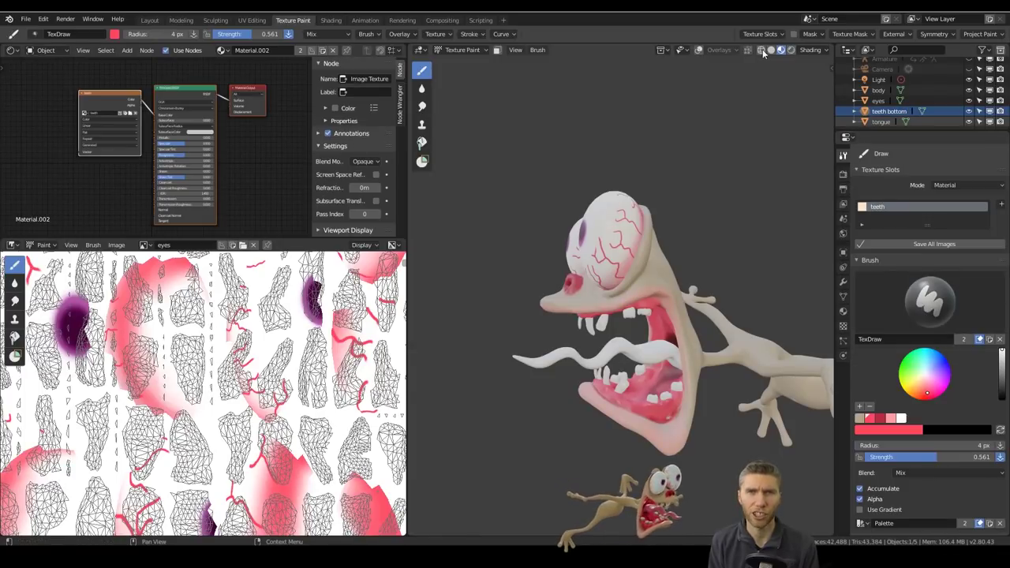
{"action": "scroll", "coordinate": [247, 400], "scroll_direction": "down", "scroll_amount": 4}
{"action": "scroll", "coordinate": [631, 332], "scroll_direction": "up", "scroll_amount": 3}
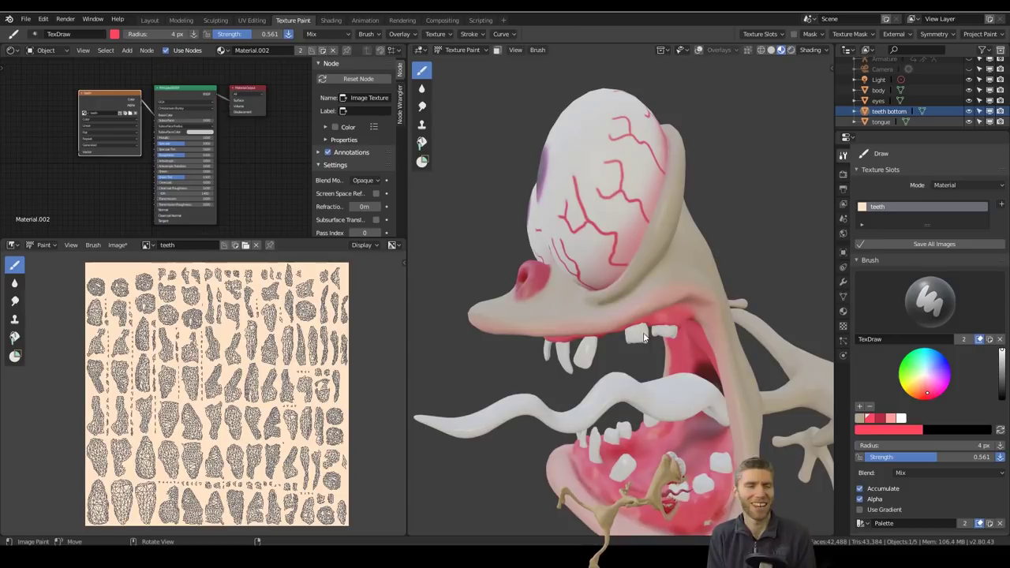
- Add a warm yellow to the palette and tint the teeth yellow near the gums
{"action": "middle_click_drag", "start_coordinate": [631, 332], "coordinate": [912, 396]}
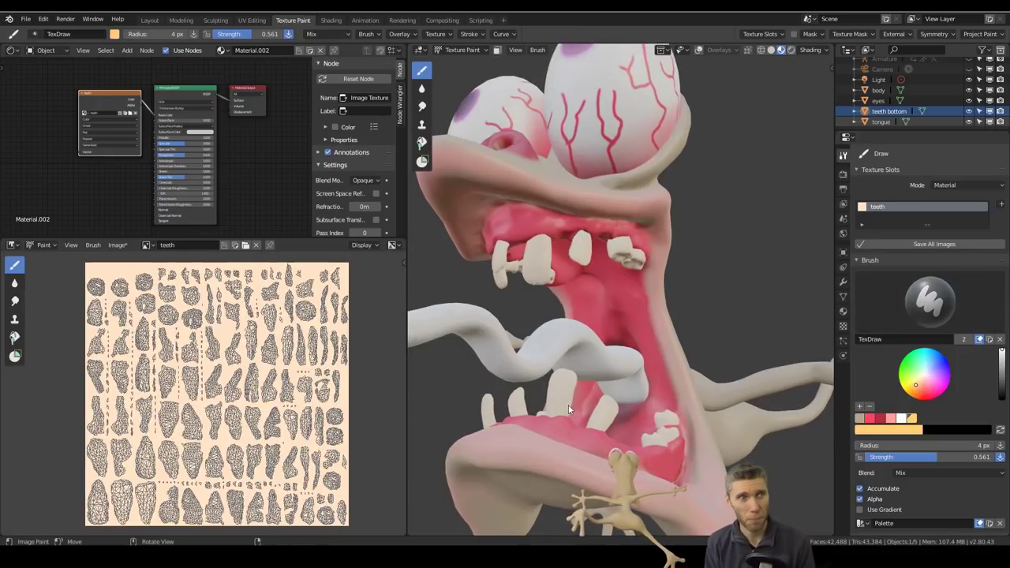
{"action": "scroll", "coordinate": [568, 409], "scroll_direction": "up", "scroll_amount": 3}
{"action": "mouse_move", "coordinate": [563, 409]}
{"action": "middle_mouse_down"}
{"action": "mouse_move", "coordinate": [600, 422]}
{"action": "mouse_move", "coordinate": [587, 361]}
{"action": "mouse_move", "coordinate": [533, 370]}
{"action": "mouse_move", "coordinate": [538, 297]}
{"action": "mouse_move", "coordinate": [688, 327]}
{"action": "mouse_move", "coordinate": [555, 327]}
{"action": "middle_mouse_up"}
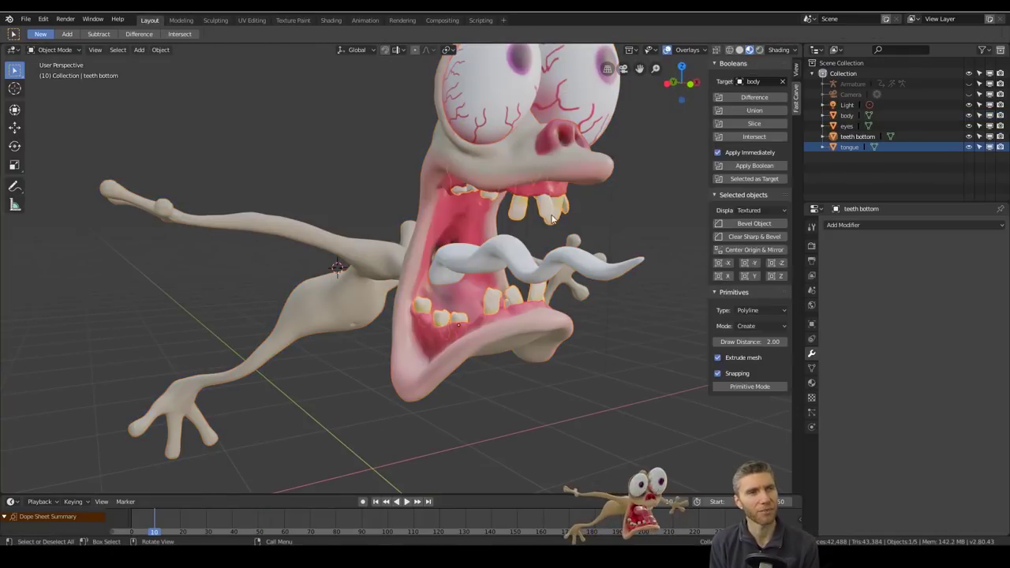
- Put the teeth mesh into Edit Mode and open its mesh operations
{"action": "key", "text": "Tab"}
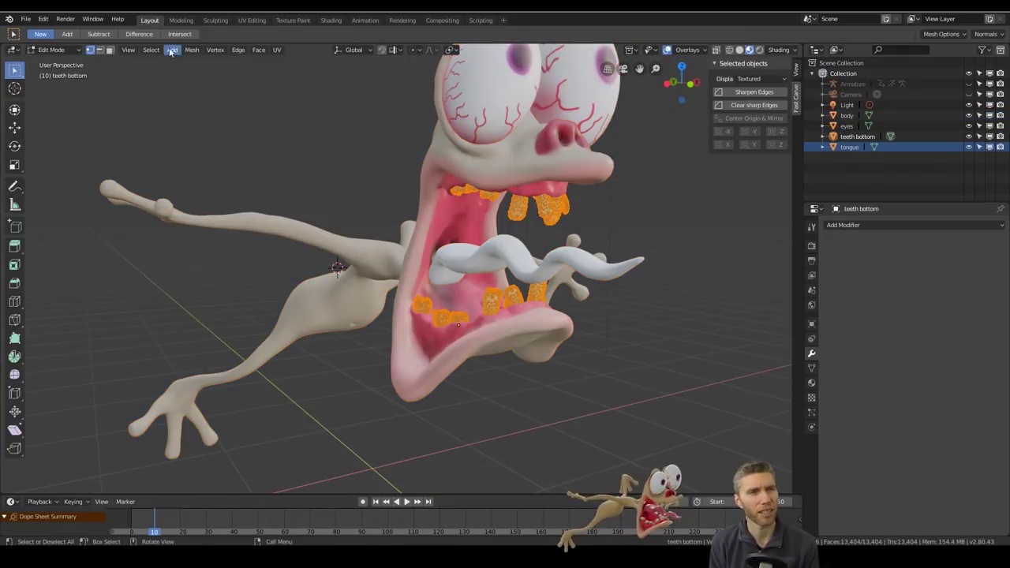
{"action": "left_click", "coordinate": [192, 50]}
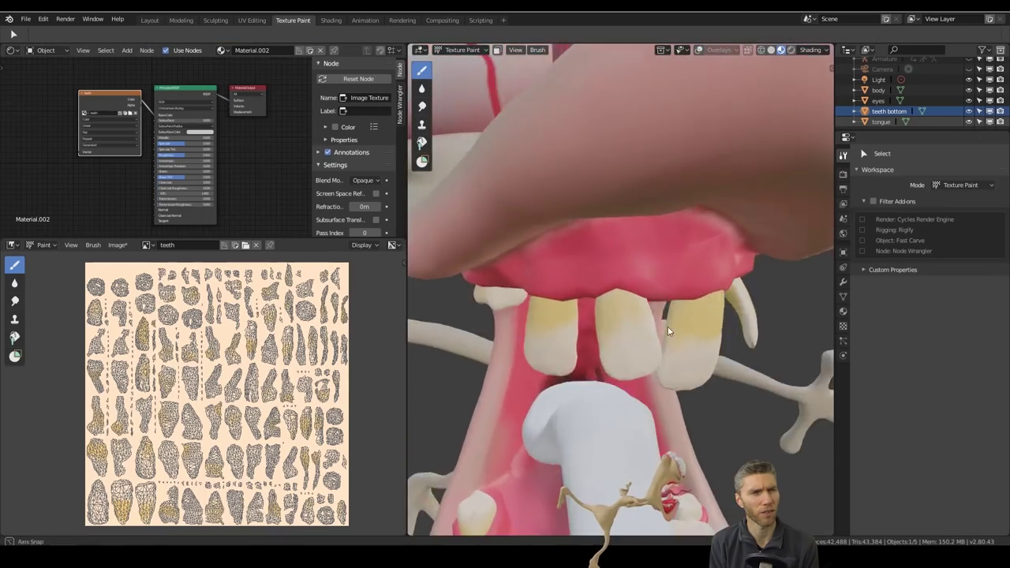
- Paint brown cracks and stains on the teeth, darkening them with the "dark" Multiply brush at 21 px and strength 0.229
{"action": "mouse_move", "coordinate": [668, 330]}
{"action": "middle_mouse_down"}
{"action": "mouse_move", "coordinate": [509, 274]}
{"action": "mouse_move", "coordinate": [606, 295]}
{"action": "mouse_move", "coordinate": [645, 343]}
{"action": "mouse_move", "coordinate": [631, 360]}
{"action": "mouse_move", "coordinate": [617, 342]}
{"action": "middle_mouse_up"}
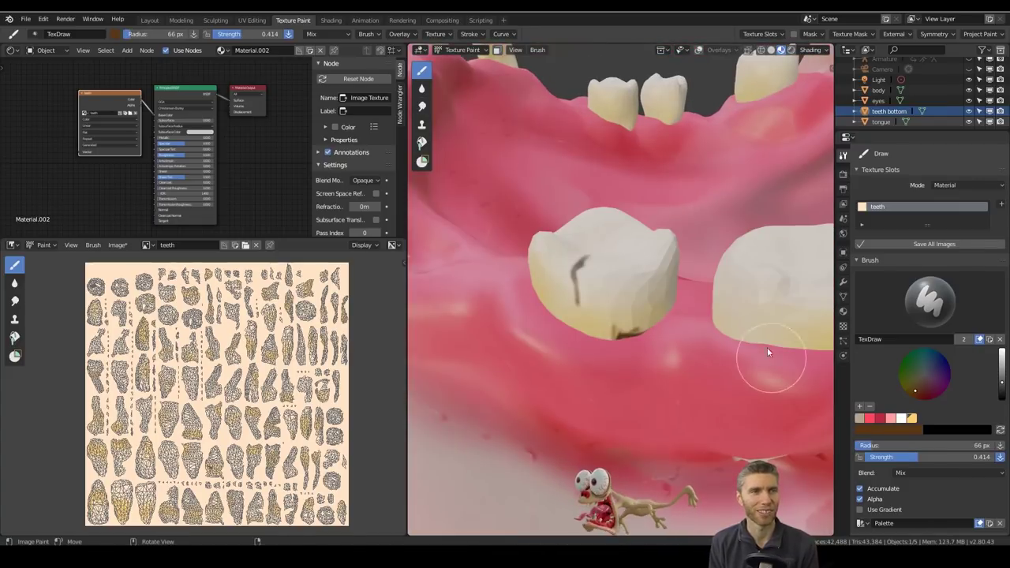
{"action": "mouse_move", "coordinate": [767, 353]}
{"action": "middle_mouse_down"}
{"action": "mouse_move", "coordinate": [609, 194]}
{"action": "mouse_move", "coordinate": [726, 359]}
{"action": "middle_mouse_up"}
{"action": "left_click", "coordinate": [725, 359]}
{"action": "mouse_move", "coordinate": [562, 271]}
{"action": "middle_mouse_down"}
{"action": "mouse_move", "coordinate": [564, 244]}
{"action": "mouse_move", "coordinate": [681, 238]}
{"action": "mouse_move", "coordinate": [651, 255]}
{"action": "mouse_move", "coordinate": [649, 429]}
{"action": "mouse_move", "coordinate": [761, 404]}
{"action": "mouse_move", "coordinate": [769, 354]}
{"action": "mouse_move", "coordinate": [622, 436]}
{"action": "mouse_move", "coordinate": [636, 177]}
{"action": "mouse_move", "coordinate": [637, 288]}
{"action": "mouse_move", "coordinate": [667, 282]}
{"action": "middle_mouse_up"}
{"action": "key", "text": "f"}
{"action": "left_click_drag", "start_coordinate": [667, 282], "coordinate": [670, 347]}
{"action": "mouse_move", "coordinate": [671, 347]}
{"action": "middle_mouse_down"}
{"action": "mouse_move", "coordinate": [691, 297]}
{"action": "mouse_move", "coordinate": [543, 135]}
{"action": "mouse_move", "coordinate": [649, 135]}
{"action": "mouse_move", "coordinate": [655, 341]}
{"action": "mouse_move", "coordinate": [557, 469]}
{"action": "mouse_move", "coordinate": [617, 380]}
{"action": "mouse_move", "coordinate": [602, 344]}
{"action": "mouse_move", "coordinate": [686, 341]}
{"action": "mouse_move", "coordinate": [687, 169]}
{"action": "mouse_move", "coordinate": [588, 149]}
{"action": "mouse_move", "coordinate": [655, 127]}
{"action": "mouse_move", "coordinate": [726, 334]}
{"action": "mouse_move", "coordinate": [739, 418]}
{"action": "middle_mouse_up"}
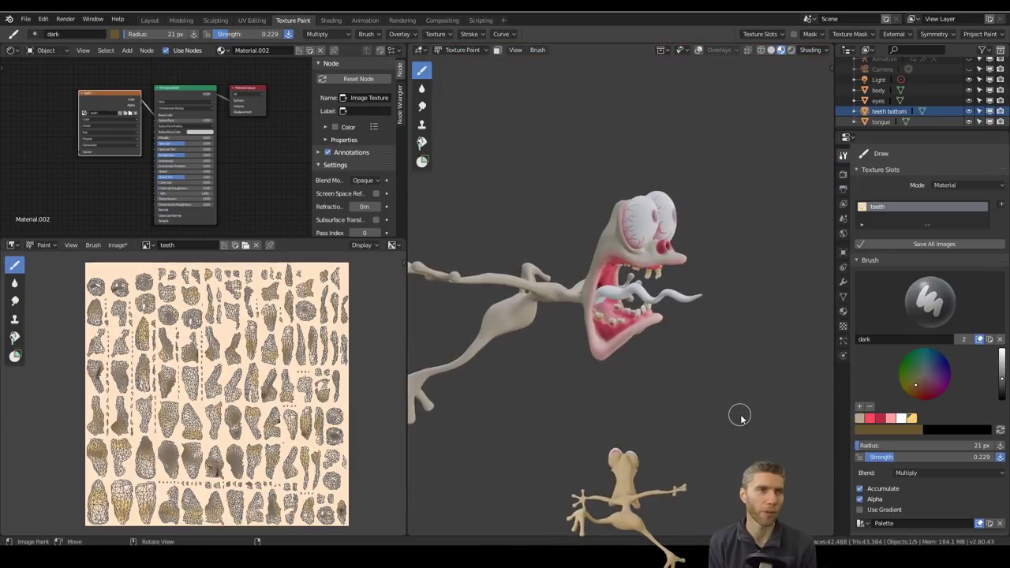
- Save all painted texture images and switch to the Shading workspace
{"action": "left_click", "coordinate": [934, 244]}
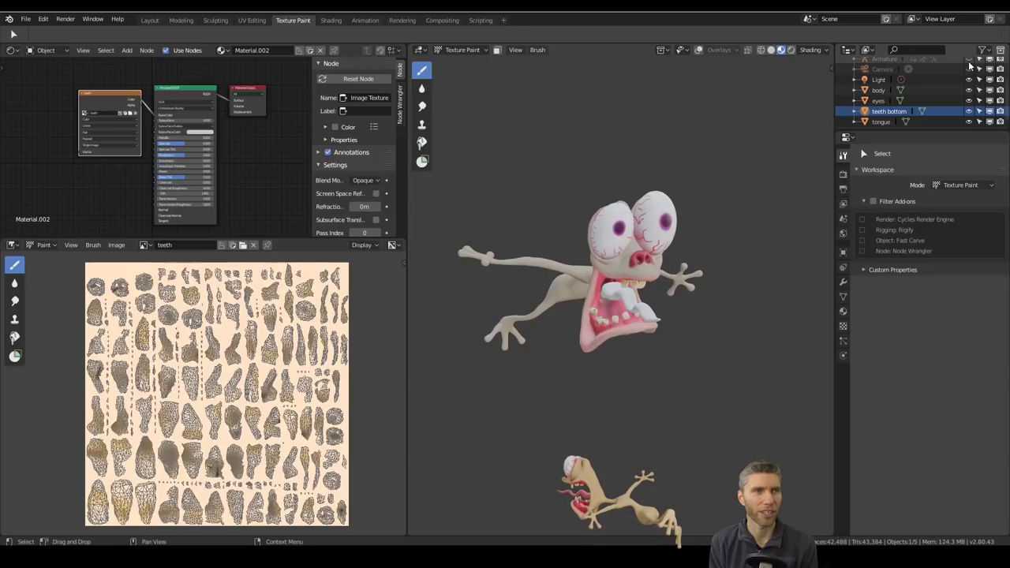
{"action": "key", "text": "ctrl+Page_Down"}
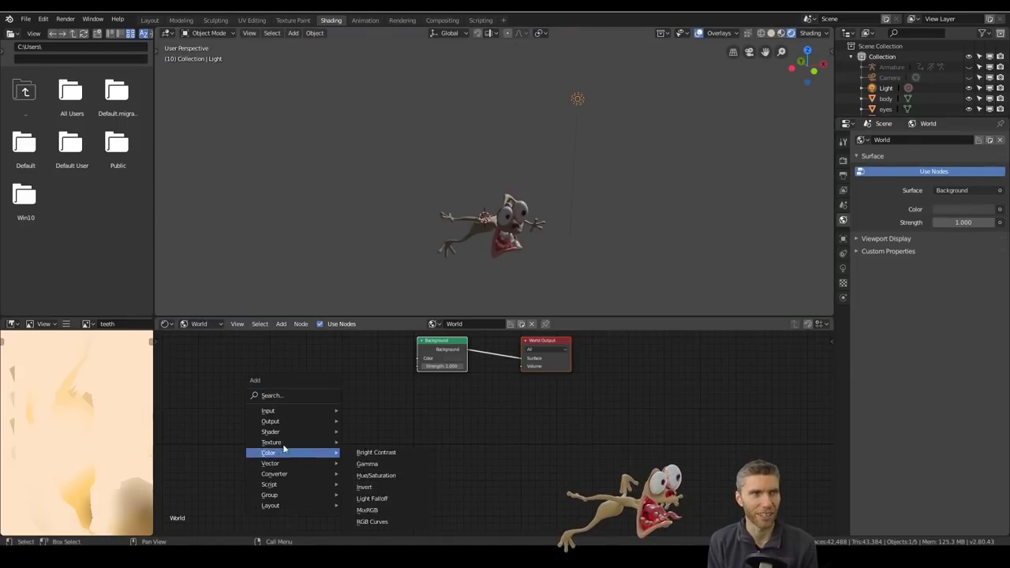
- Add an Environment Texture with the nature_hdri_35 image and connect it to the world's Background color
{"action": "left_click", "coordinate": [322, 376]}
{"action": "double_click", "coordinate": [563, 202]}
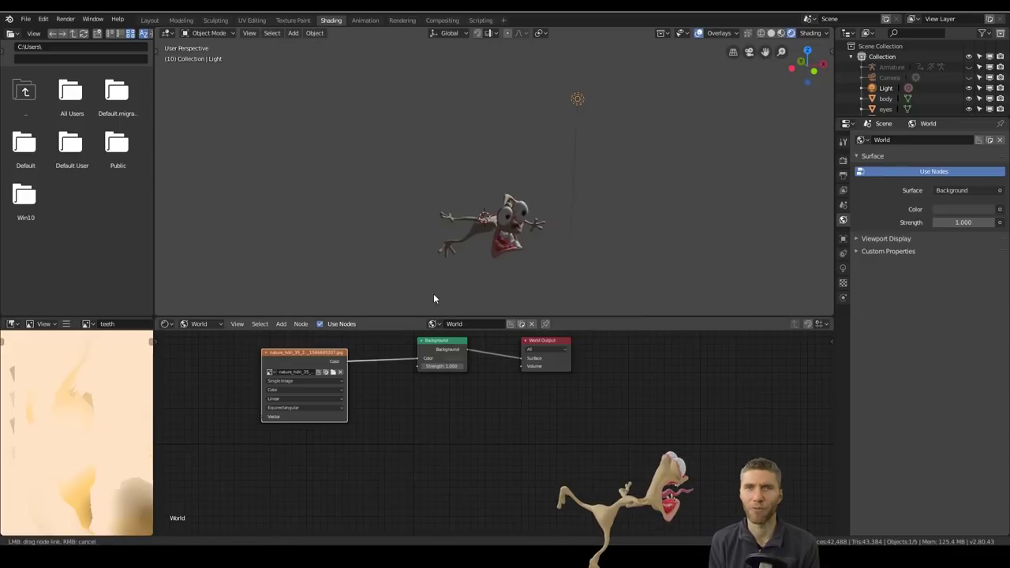
{"action": "scroll", "coordinate": [434, 298], "scroll_direction": "up", "scroll_amount": 5}
- Set the tongue material's base color to pinkish red and its roughness to 0.262
{"action": "middle_click_drag", "start_coordinate": [474, 252], "coordinate": [636, 213]}
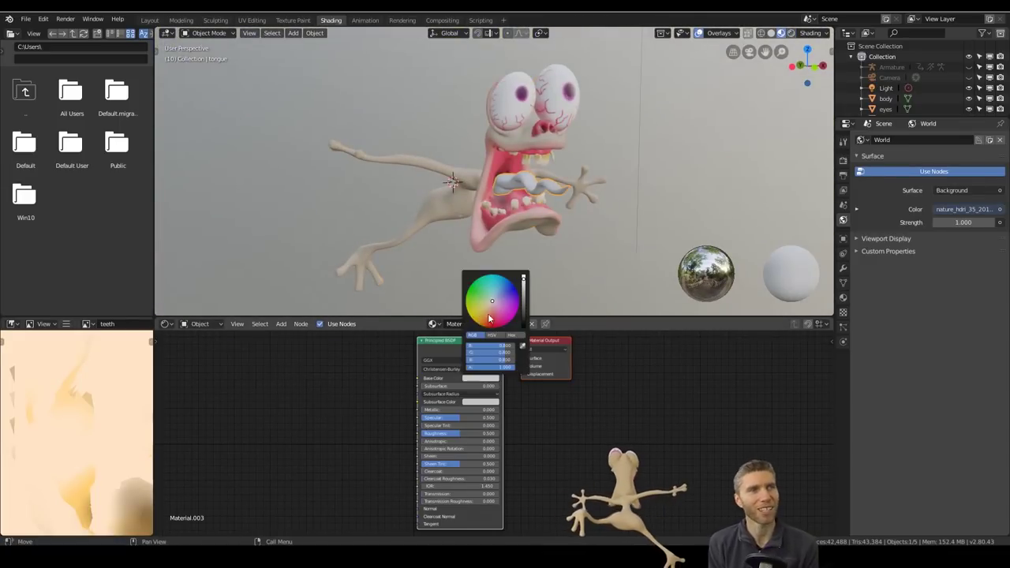
{"action": "left_click_drag", "start_coordinate": [489, 318], "coordinate": [490, 325]}
{"action": "middle_click_drag", "start_coordinate": [499, 309], "coordinate": [511, 190]}
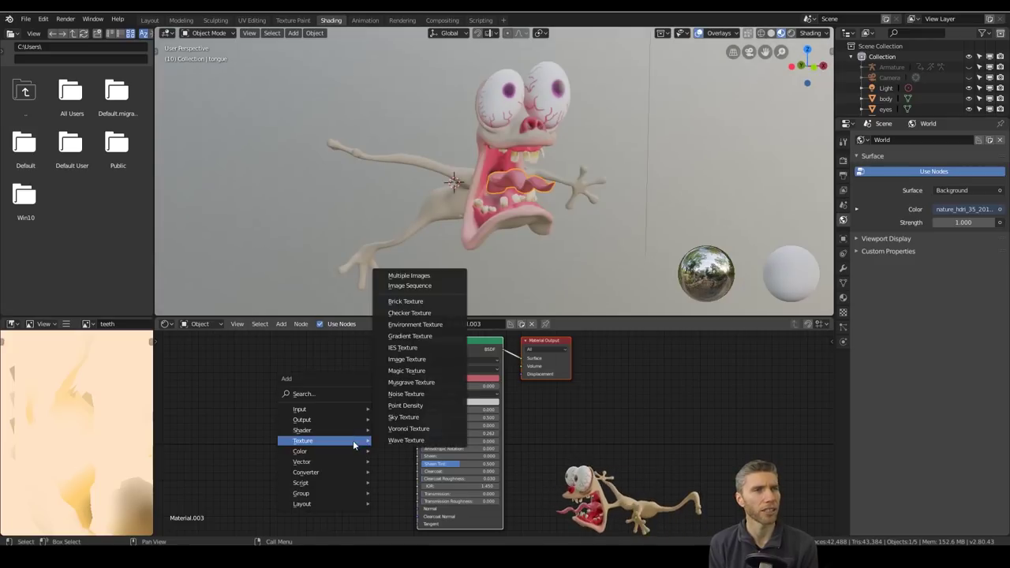
- Give the tongue a Bump node at distance 0.005, with a Noise Texture of scale 37.600 feeding its Height
{"action": "left_click", "coordinate": [394, 276]}
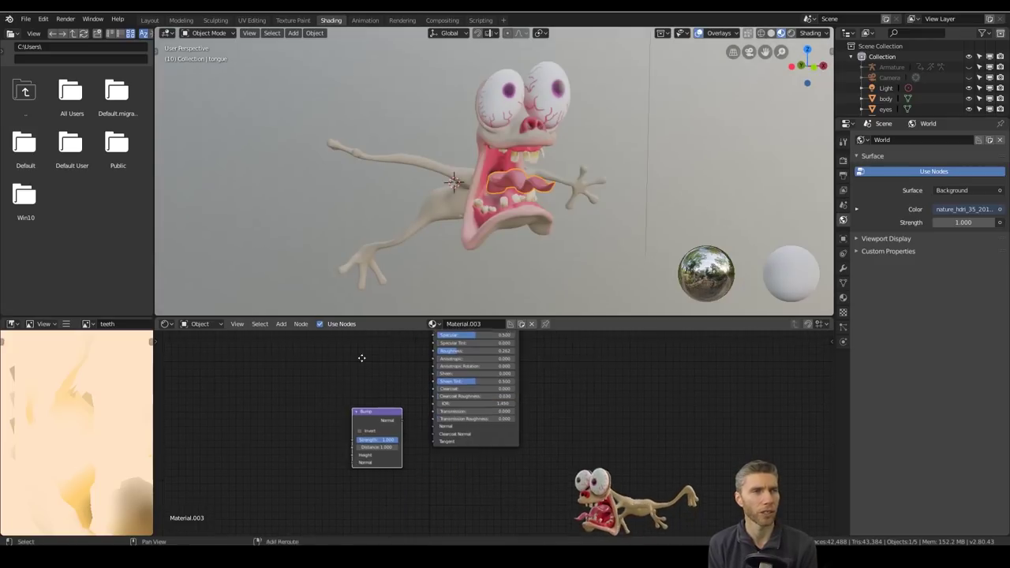
{"action": "left_click", "coordinate": [363, 417]}
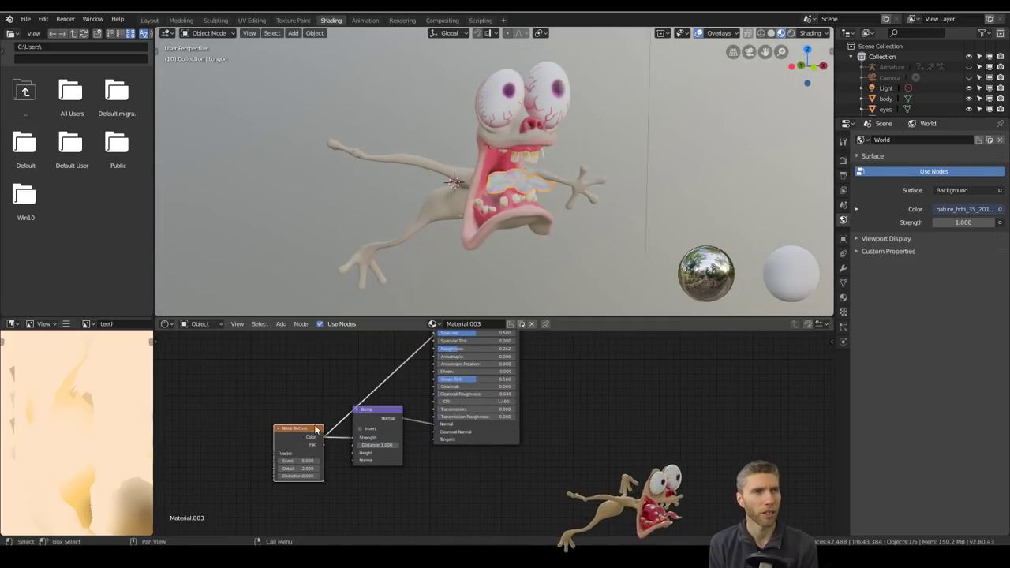
{"action": "left_click_drag", "start_coordinate": [369, 414], "coordinate": [356, 442]}
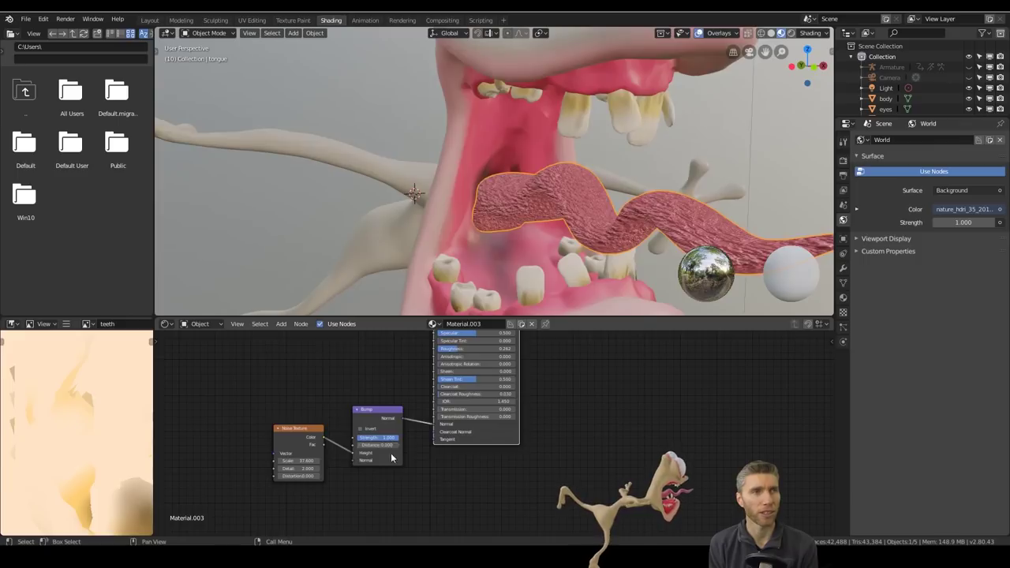
{"action": "middle_click_drag", "start_coordinate": [409, 288], "coordinate": [499, 261]}
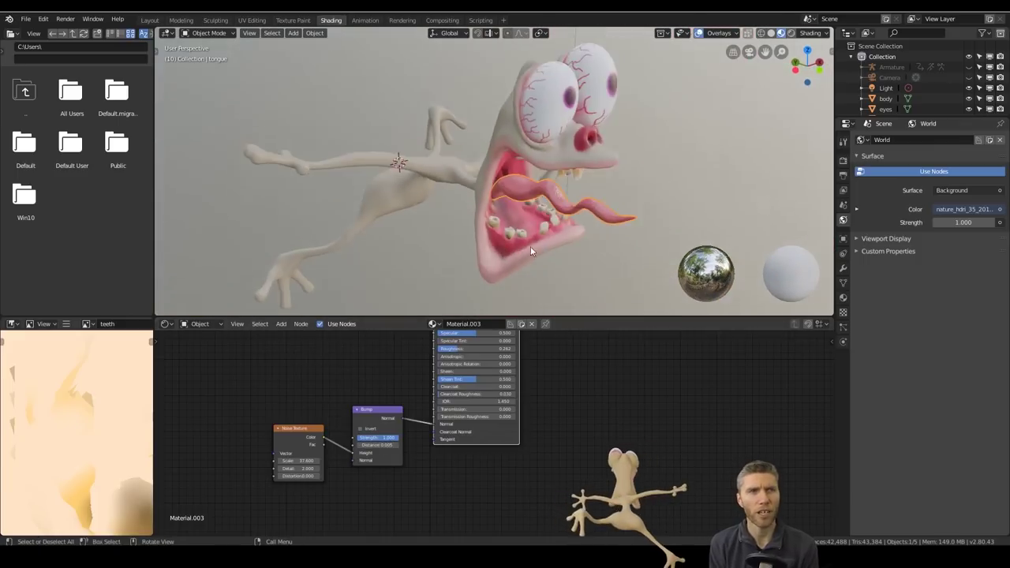
- Make the eyes glossy by setting their material's roughness to 0.000 and clearcoat to 0.990
{"action": "middle_click_drag", "start_coordinate": [561, 219], "coordinate": [575, 161]}
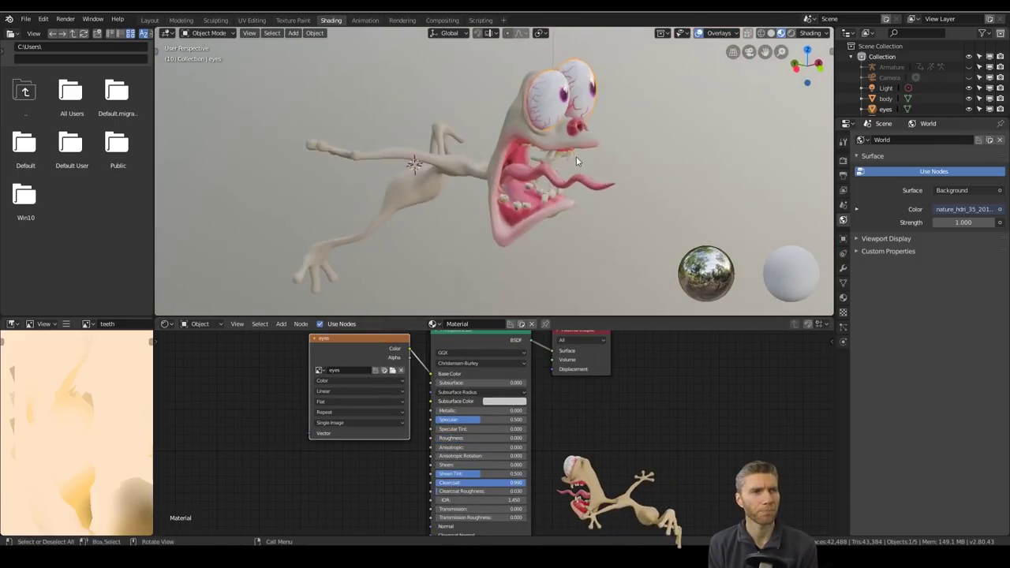
- Add an Ambient Occlusion node to the eyes and teeth materials and multiply it over the texture feeding Base Color
{"action": "key", "text": "shift+a"}
{"action": "left_click", "coordinate": [426, 414]}
{"action": "left_click", "coordinate": [331, 466]}
{"action": "scroll", "coordinate": [332, 465], "scroll_direction": "down", "scroll_amount": 2}
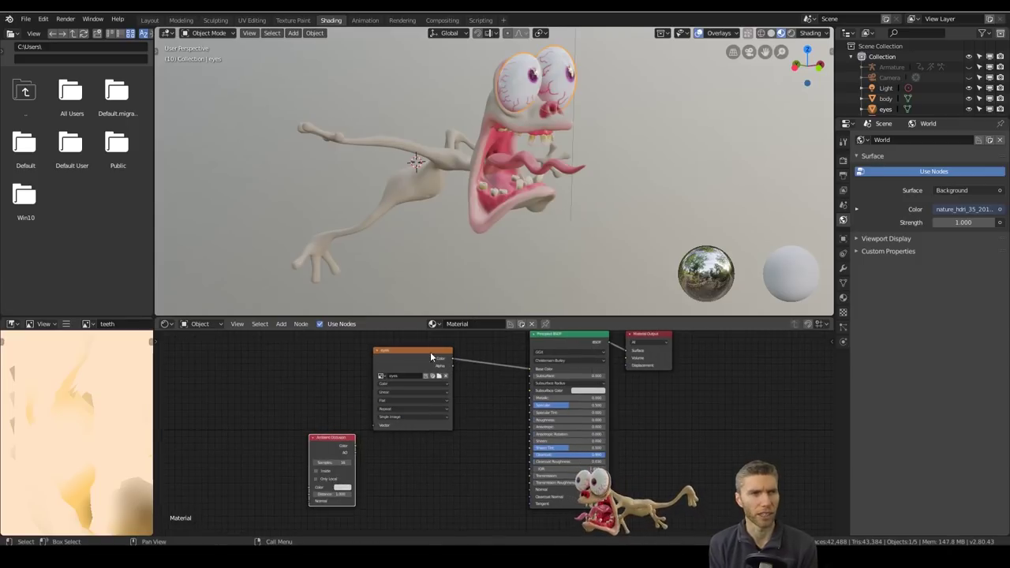
{"action": "key", "text": "shift+a"}
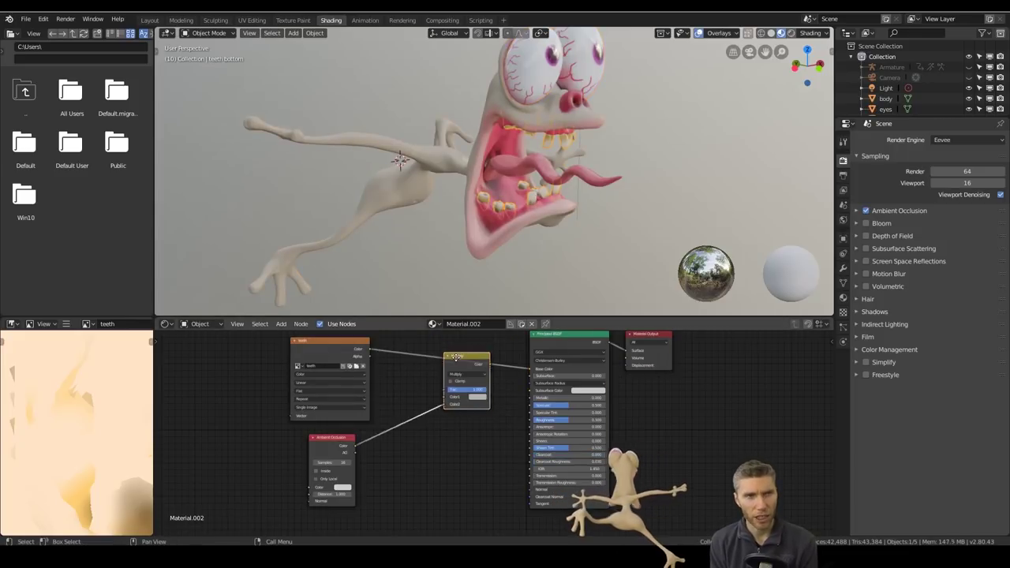
- Multiply Ambient Occlusion over the body's base color texture and give its material a Bump node driven by a Noise Texture
{"action": "middle_click_drag", "start_coordinate": [535, 296], "coordinate": [593, 188]}
{"action": "left_click", "coordinate": [559, 225]}
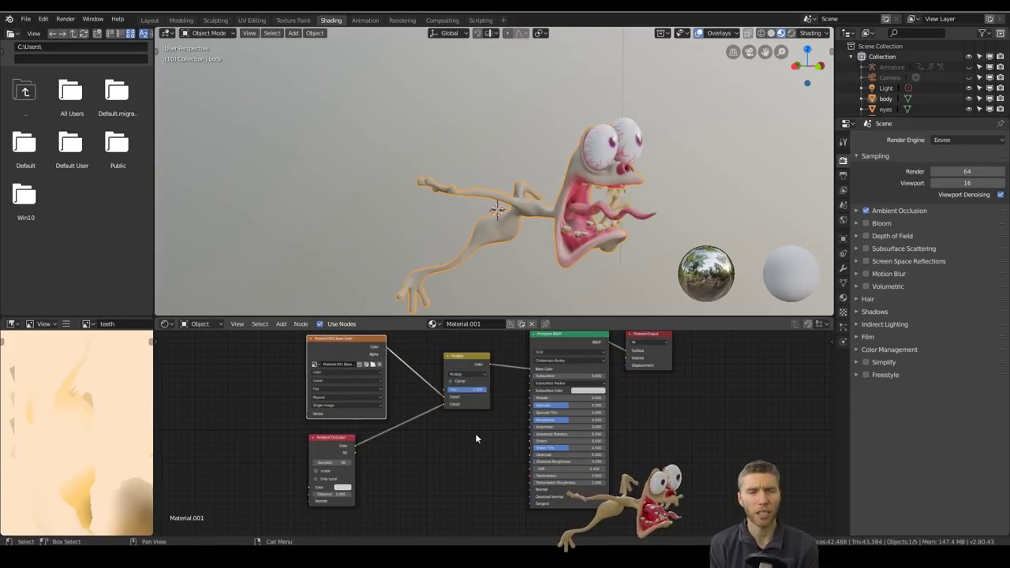
{"action": "scroll", "coordinate": [584, 266], "scroll_direction": "up", "scroll_amount": 5}
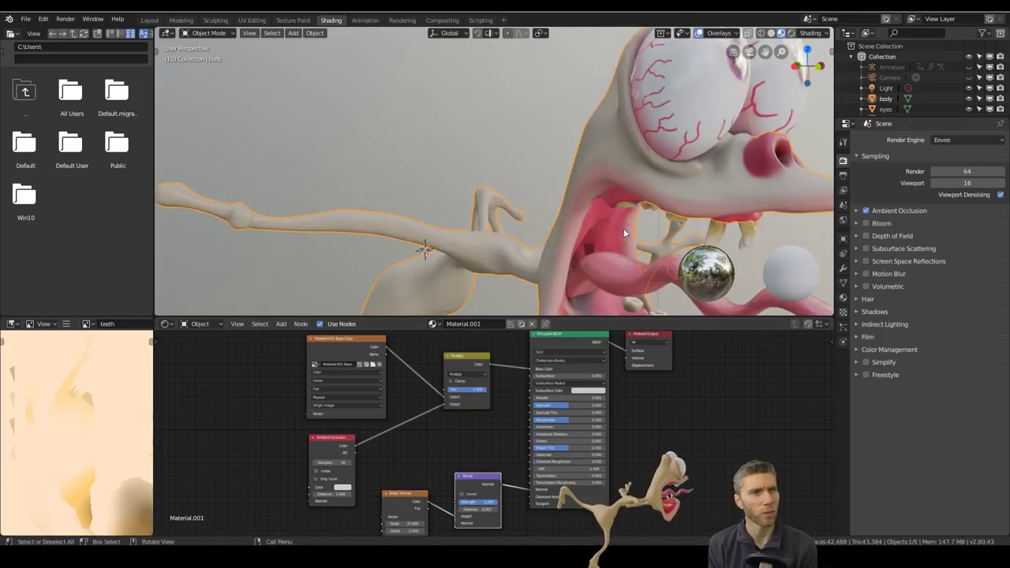
{"action": "key", "text": "Home"}
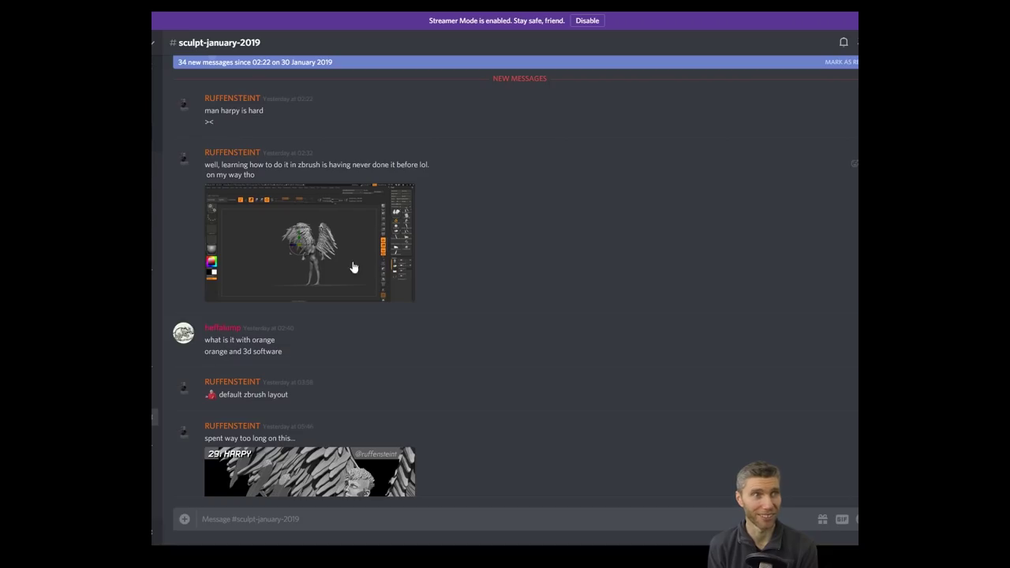
- Switch to Discord's sculpt-january-2019 channel and view the day 29 harpy sculpt enlarged
{"action": "left_click", "coordinate": [342, 284]}
{"action": "left_click", "coordinate": [503, 466]}
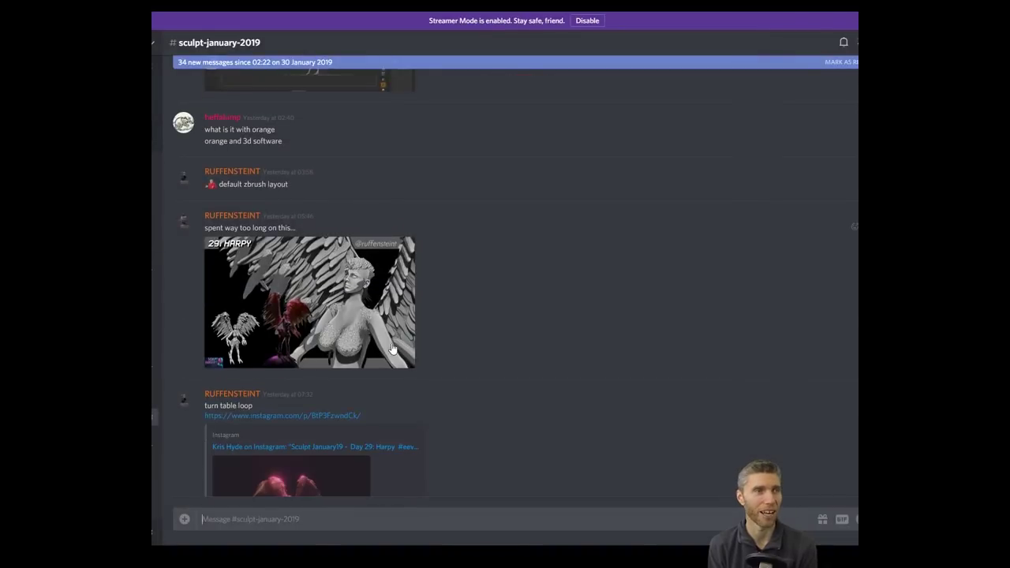
{"action": "left_click", "coordinate": [292, 473]}
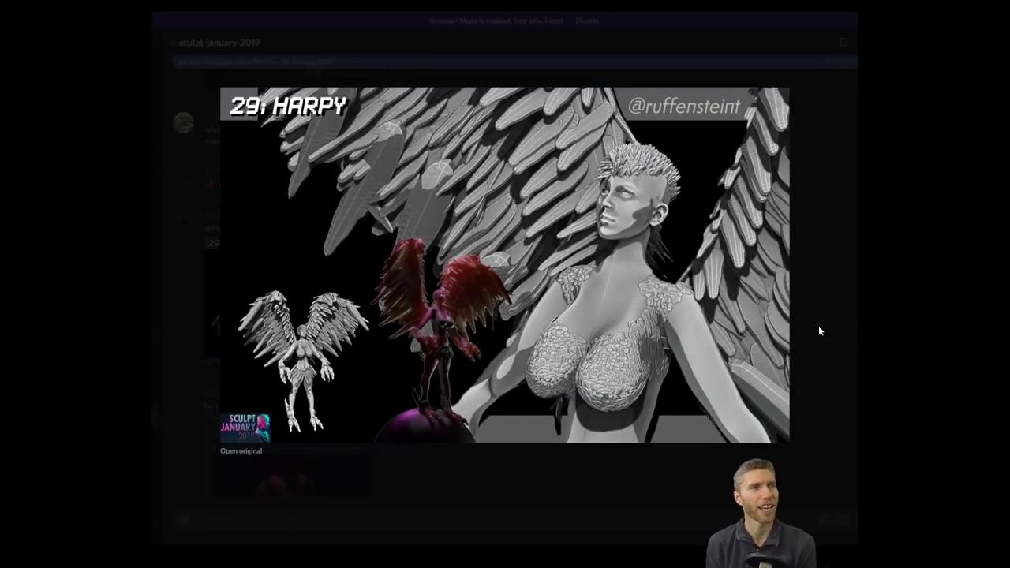
{"action": "left_click", "coordinate": [818, 325]}
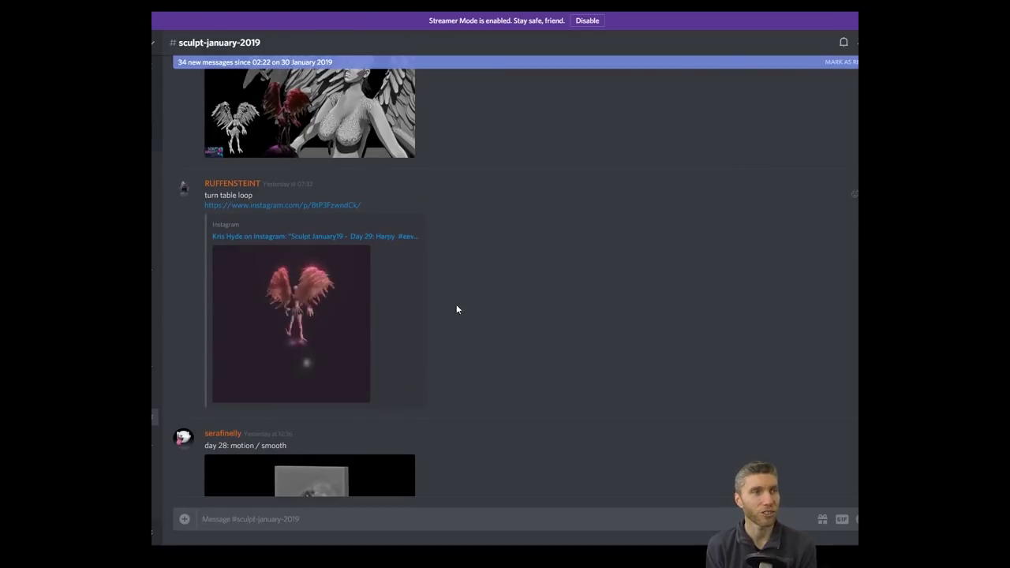
- View enlarged versions of the day 28 trowel-on-concrete sculpt and the day 27 blue elephant
{"action": "scroll", "coordinate": [593, 289], "scroll_direction": "down", "scroll_amount": 6}
{"action": "left_click", "coordinate": [385, 383]}
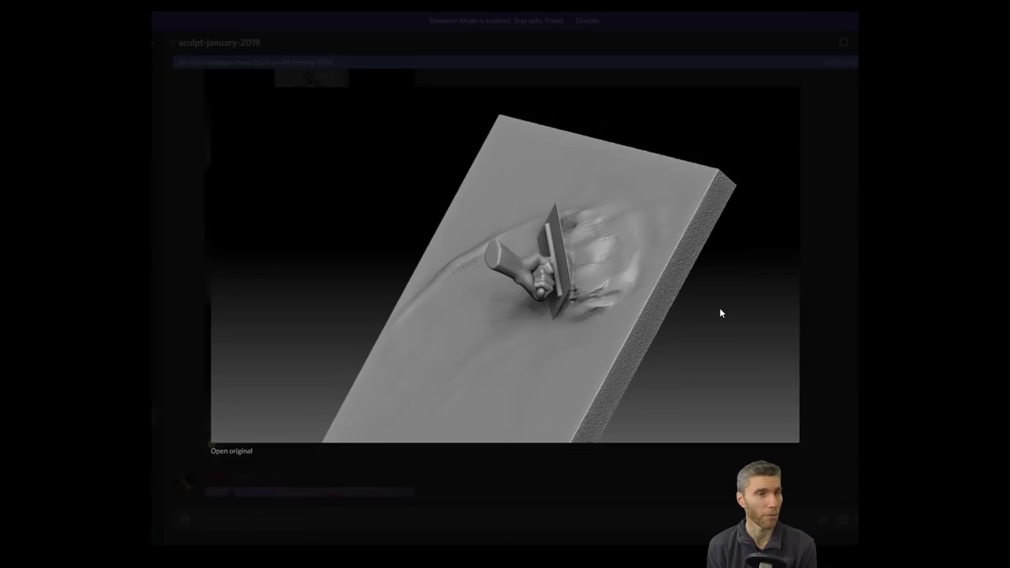
{"action": "left_click", "coordinate": [827, 333]}
{"action": "left_click", "coordinate": [373, 370]}
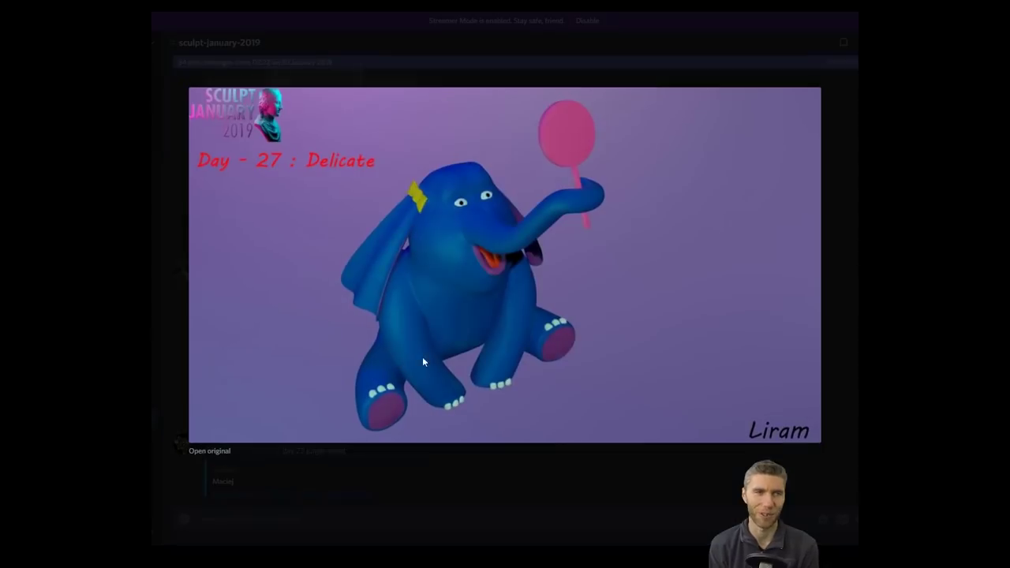
{"action": "left_click", "coordinate": [834, 262]}
{"action": "scroll", "coordinate": [664, 281], "scroll_direction": "down", "scroll_amount": 3}
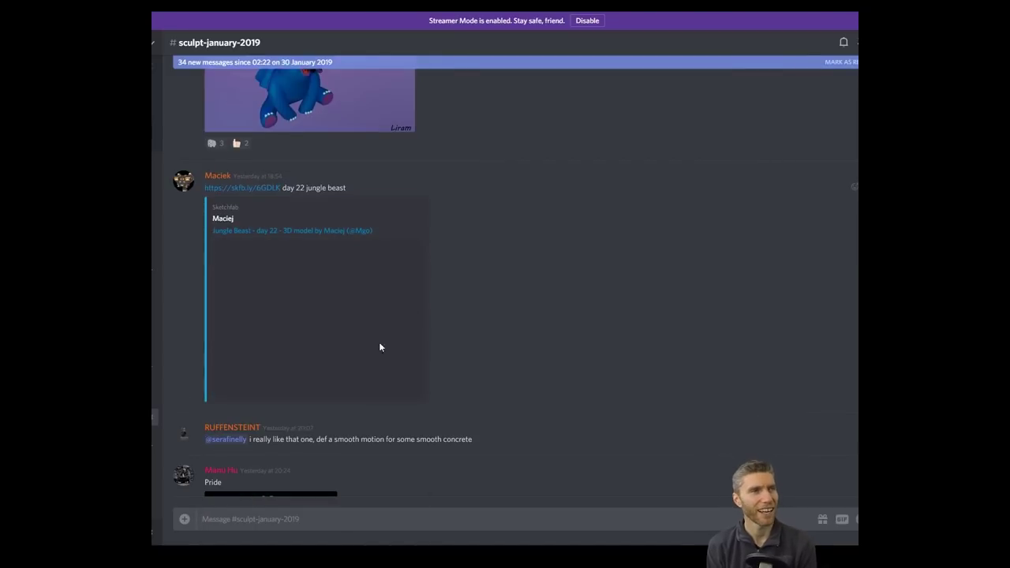
- Inspect the day 22 jungle beast 3D model in full screen and the enlarged lion head image posted for Pride
{"action": "left_click", "coordinate": [405, 372]}
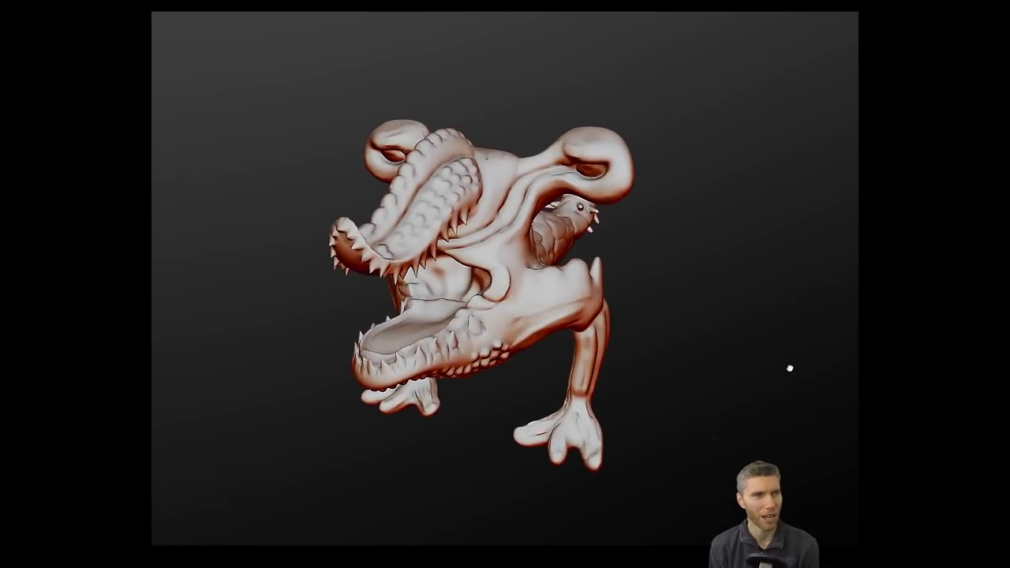
{"action": "key", "text": "Escape"}
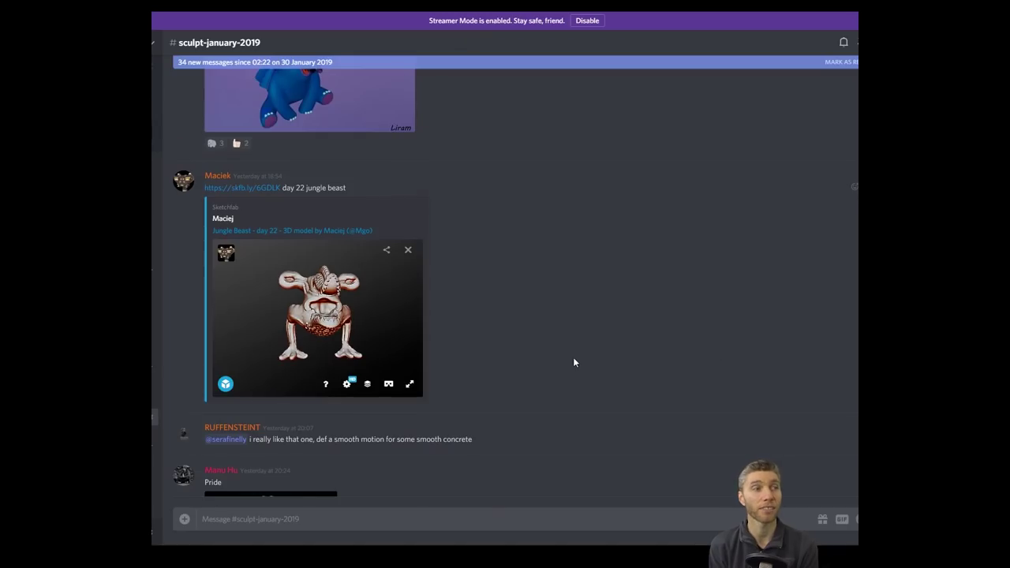
{"action": "scroll", "coordinate": [573, 362], "scroll_direction": "down", "scroll_amount": 3}
{"action": "left_click", "coordinate": [325, 354]}
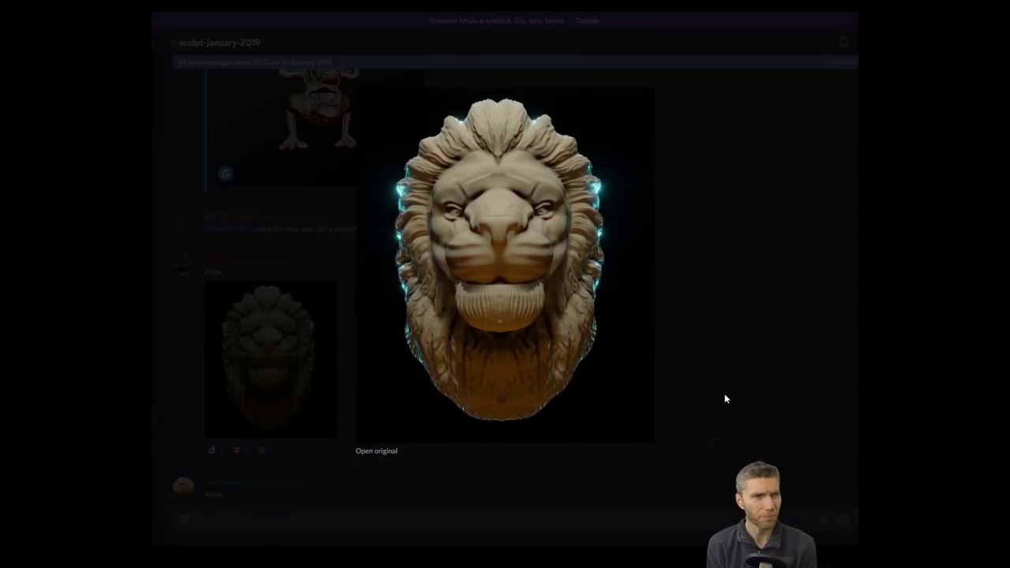
{"action": "left_click", "coordinate": [721, 393]}
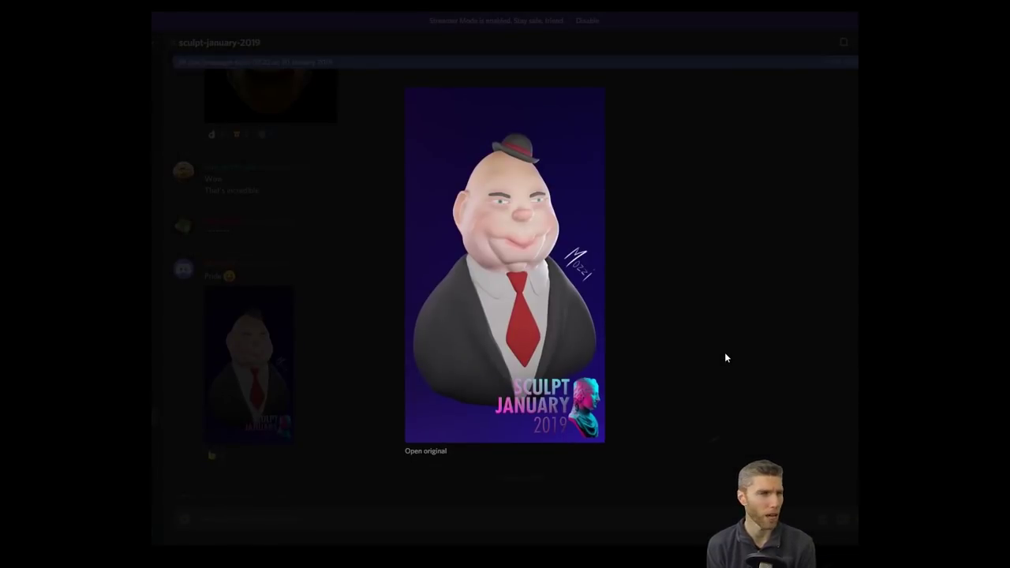
- Close the suited man's portrait and view the day 21 Pressure sculpt and the day 22 chameleon enlarged
{"action": "left_click", "coordinate": [724, 357]}
{"action": "scroll", "coordinate": [383, 342], "scroll_direction": "down", "scroll_amount": 3}
{"action": "left_click", "coordinate": [383, 343]}
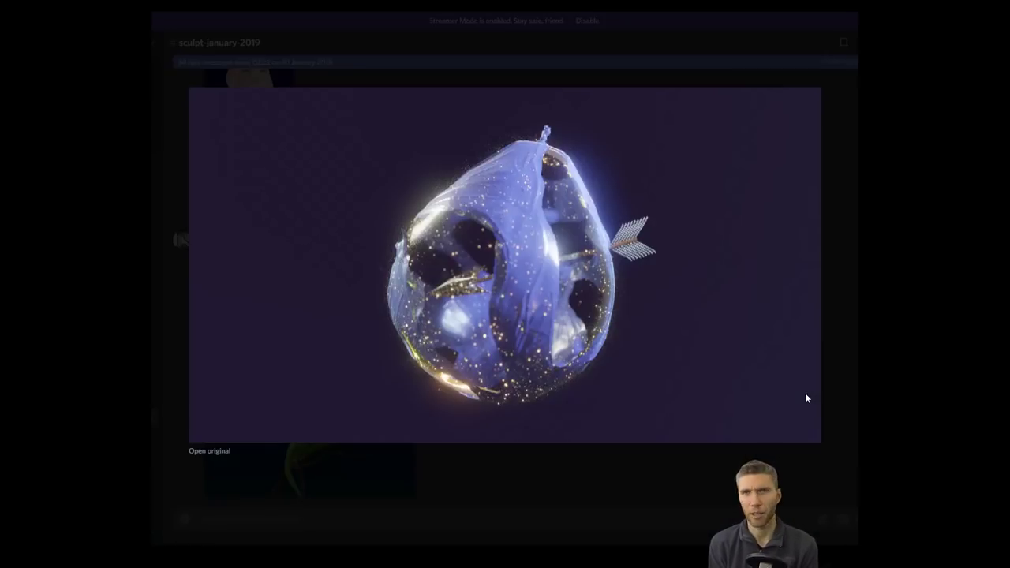
{"action": "key", "text": "Escape"}
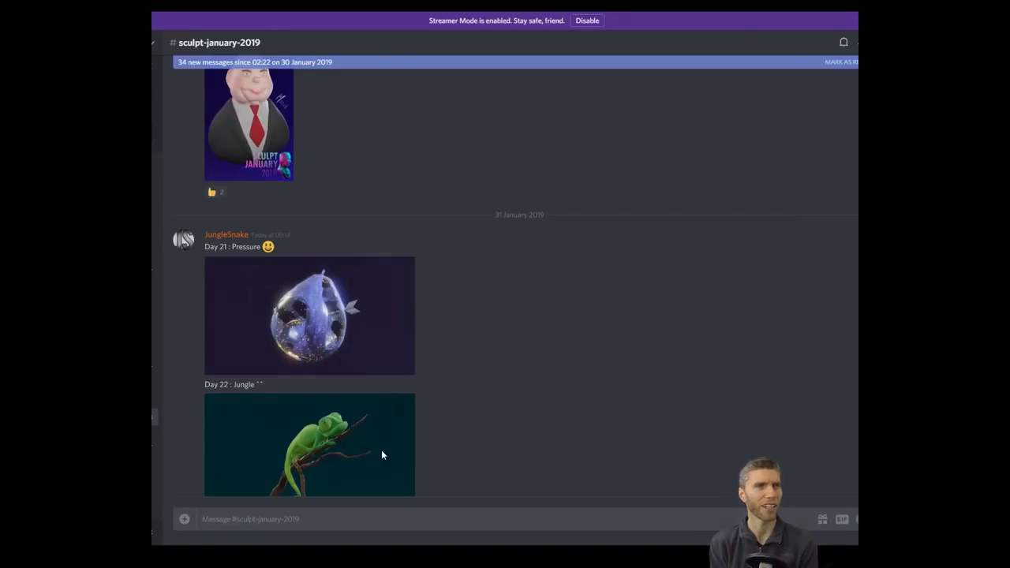
{"action": "left_click", "coordinate": [382, 455]}
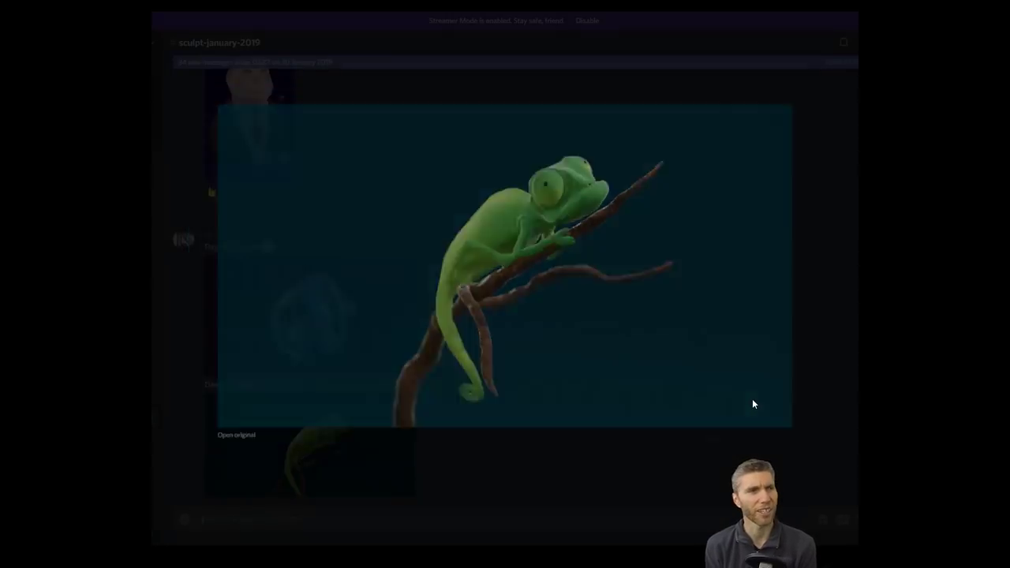
{"action": "key", "text": "Escape"}
- View enlarged images of the dark horned-looking creature standing in flames and the plump pigeon
{"action": "scroll", "coordinate": [680, 406], "scroll_direction": "down", "scroll_amount": 2}
{"action": "left_click", "coordinate": [406, 329]}
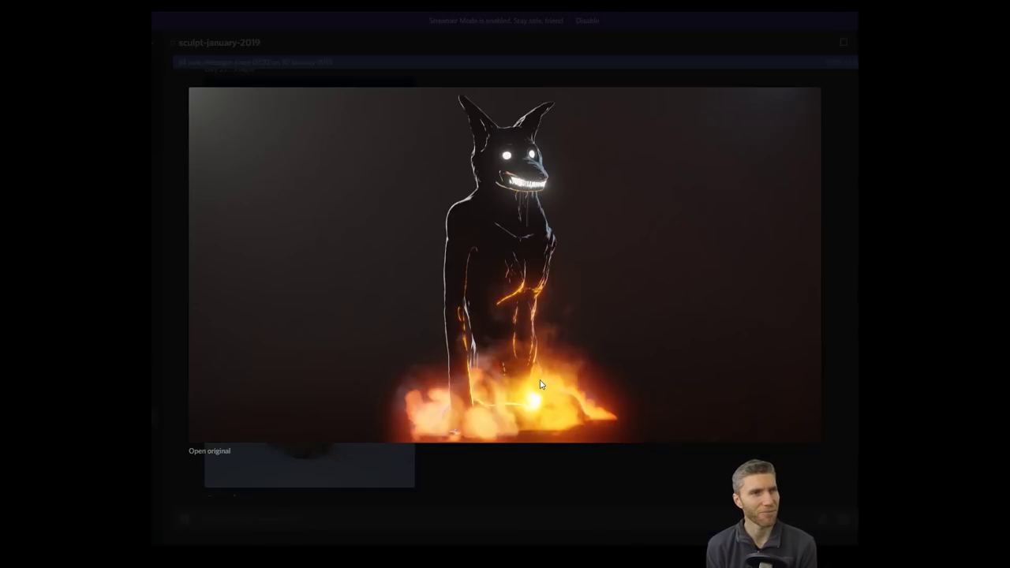
{"action": "key", "text": "Escape"}
{"action": "left_click", "coordinate": [316, 430]}
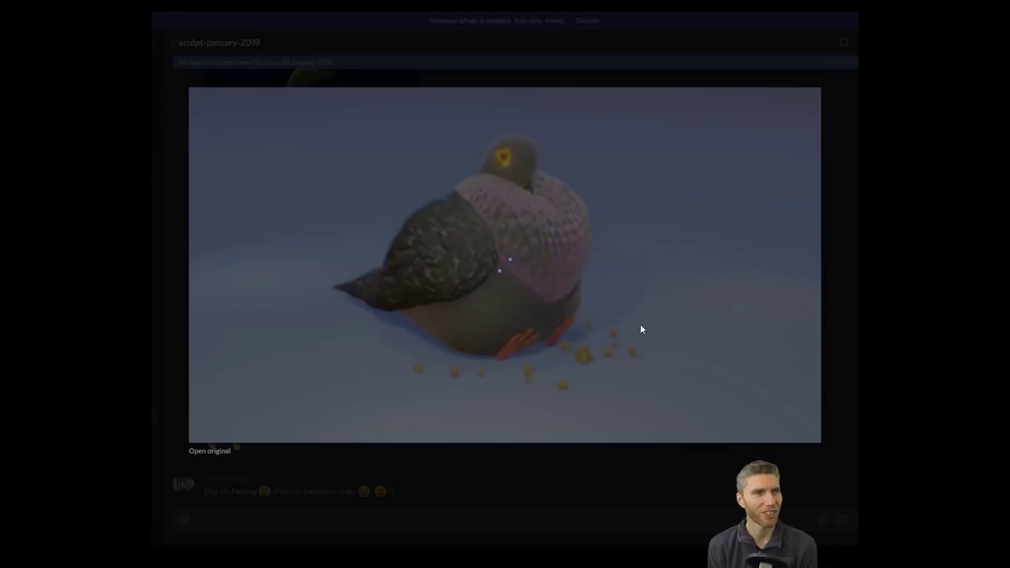
{"action": "key", "text": "Escape"}
- View enlarged images of the day 25 llama and the screaming head with glowing eyes
{"action": "scroll", "coordinate": [667, 332], "scroll_direction": "down", "scroll_amount": 4}
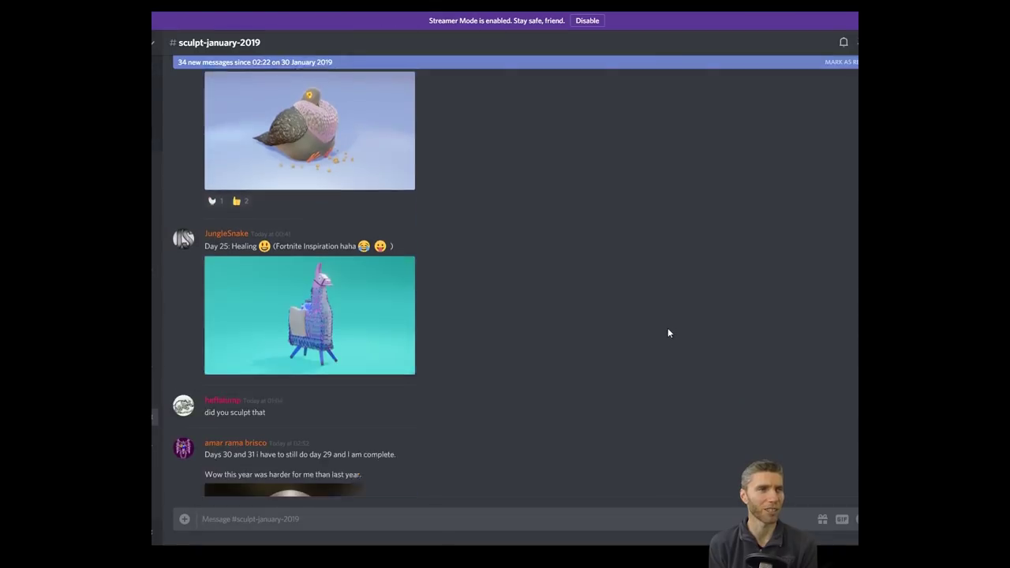
{"action": "left_click", "coordinate": [403, 323]}
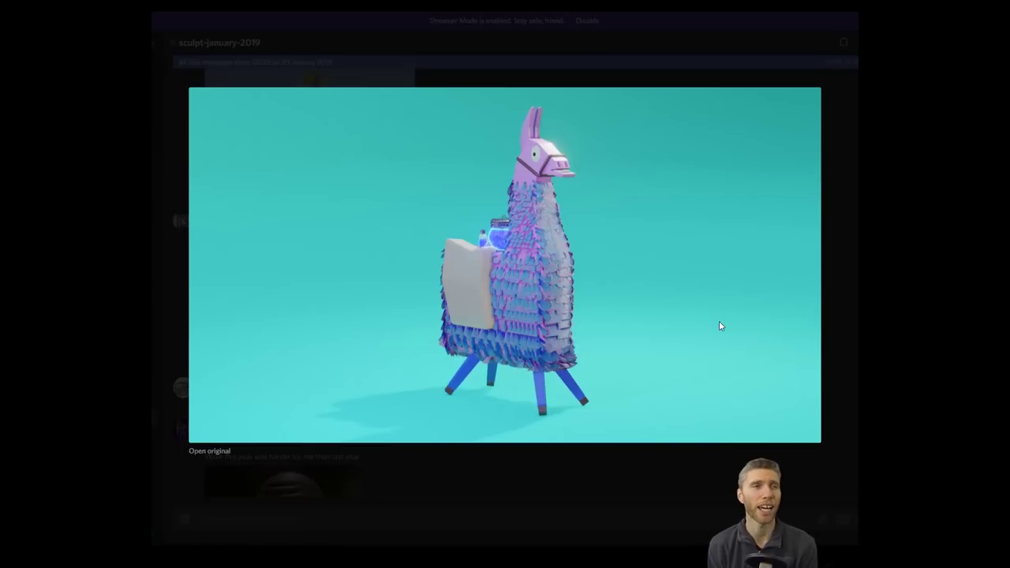
{"action": "key", "text": "Escape"}
{"action": "scroll", "coordinate": [552, 339], "scroll_direction": "down", "scroll_amount": 3}
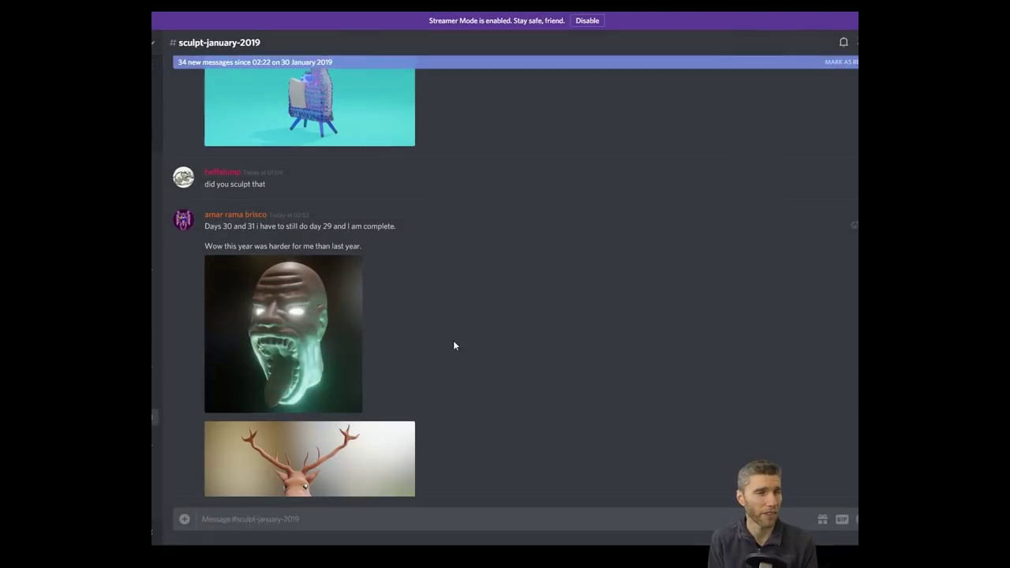
{"action": "left_click", "coordinate": [283, 334]}
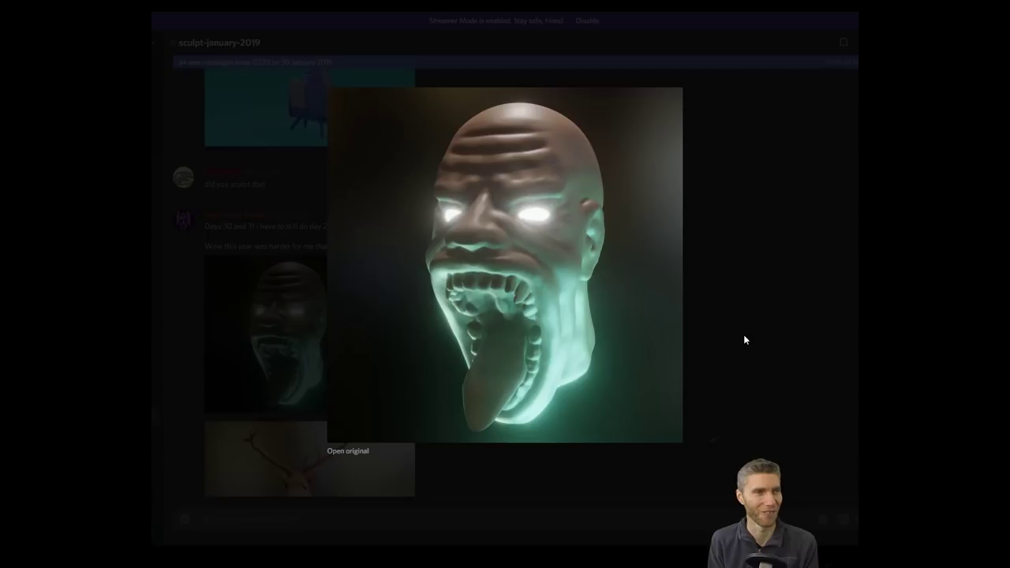
{"action": "key", "text": "Escape"}
- View the antlered deer sculpt and the Huntmans' Pride lion trophy wall enlarged
{"action": "scroll", "coordinate": [743, 339], "scroll_direction": "down", "scroll_amount": 3}
{"action": "left_click", "coordinate": [331, 229]}
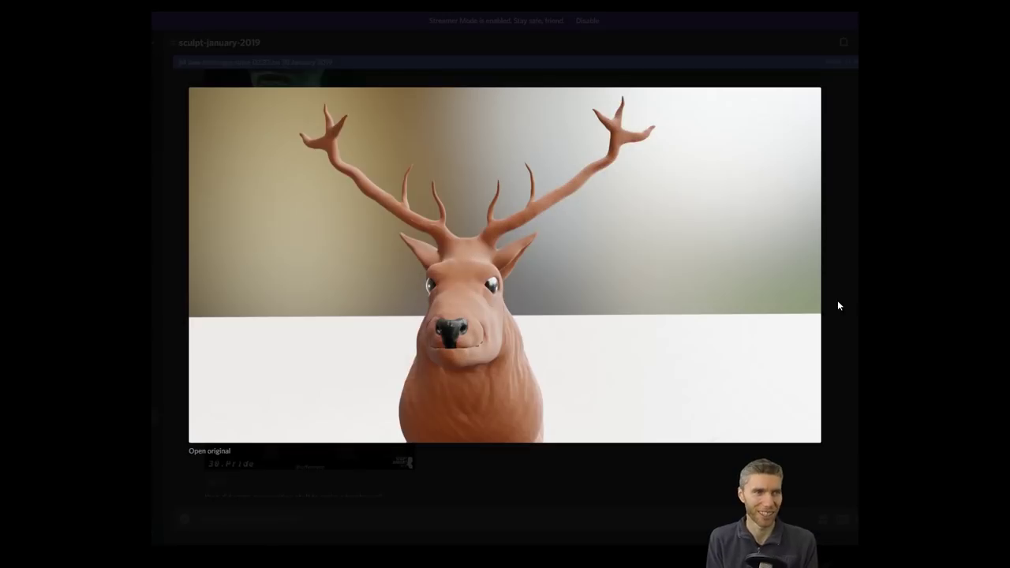
{"action": "key", "text": "Escape"}
{"action": "scroll", "coordinate": [837, 300], "scroll_direction": "down", "scroll_amount": 2}
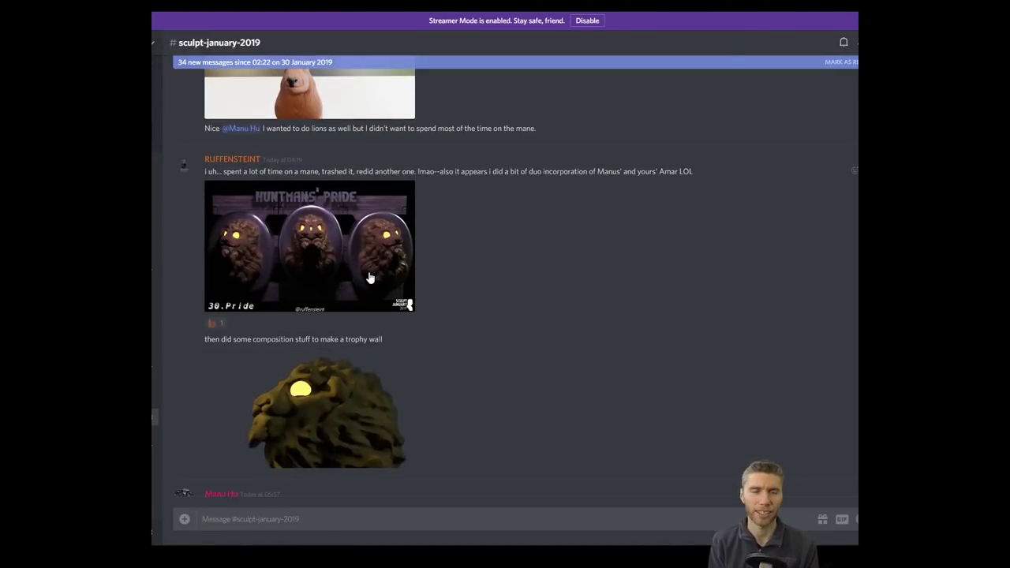
{"action": "left_click", "coordinate": [316, 245]}
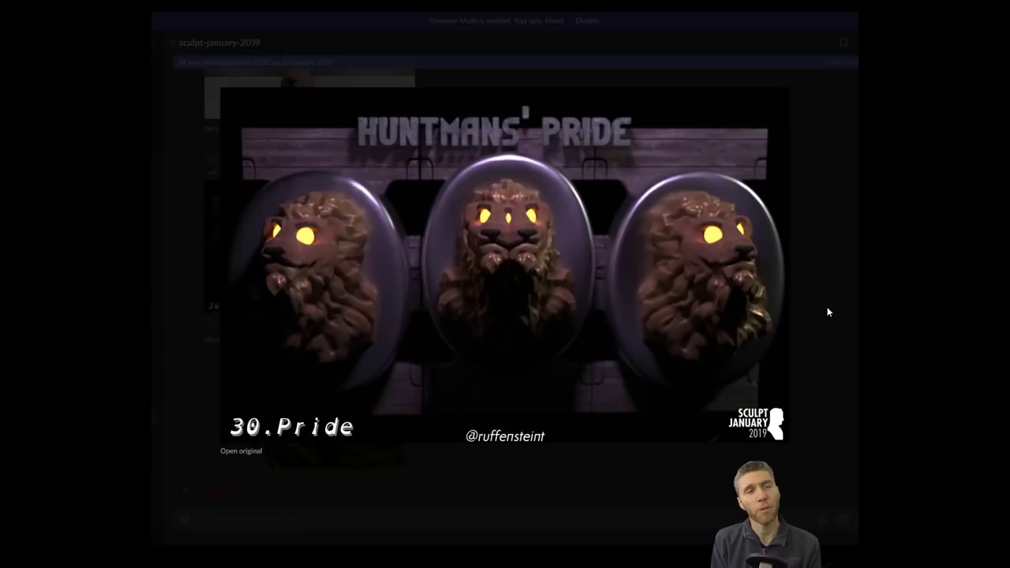
{"action": "key", "text": "Escape"}
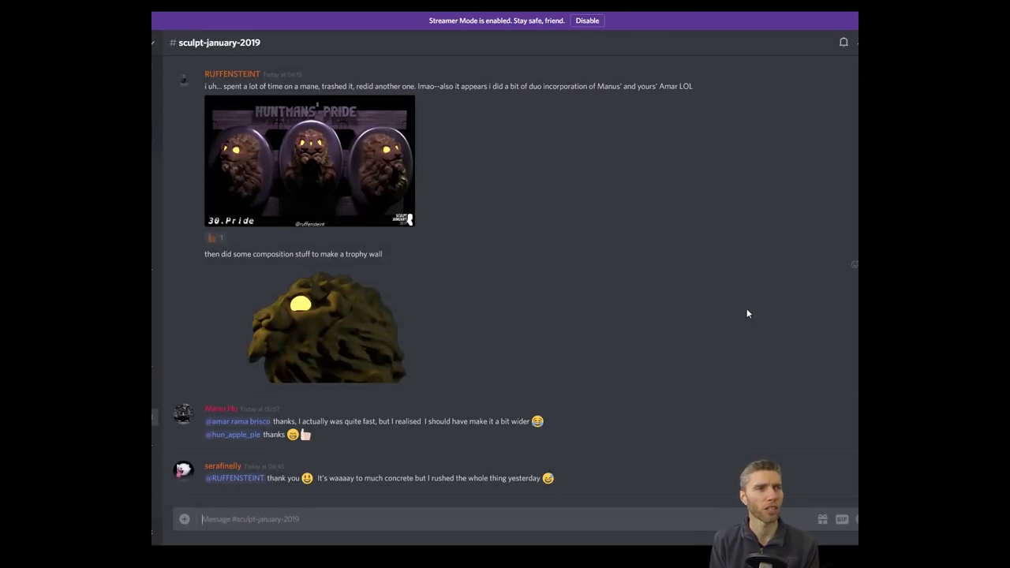
- Return to the earlier day 28 post and open its front view of the trowel smoothing concrete
{"action": "scroll", "coordinate": [733, 313], "scroll_direction": "up", "scroll_amount": 15}
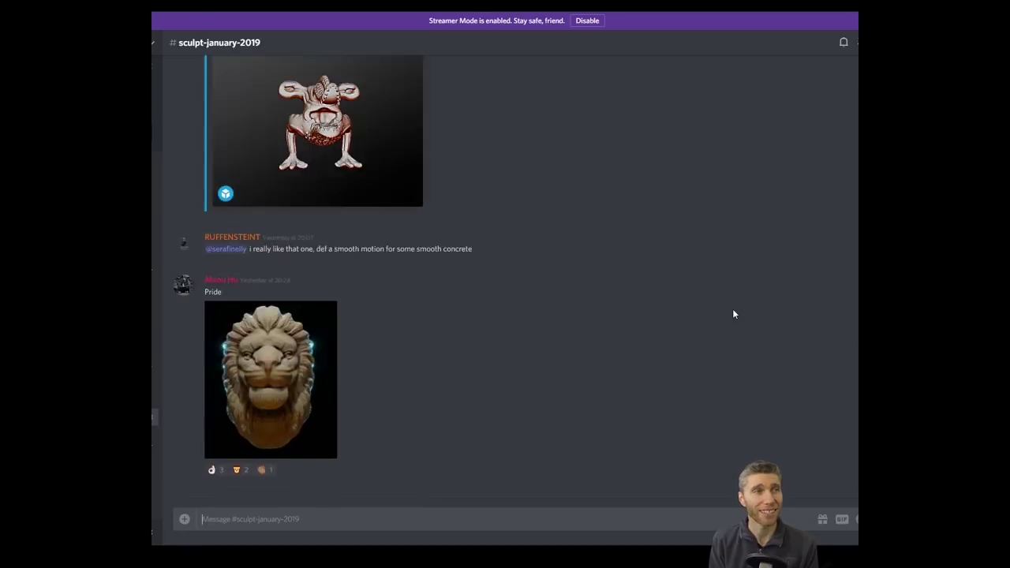
{"action": "scroll", "coordinate": [732, 314], "scroll_direction": "up", "scroll_amount": 10}
{"action": "left_click", "coordinate": [385, 300]}
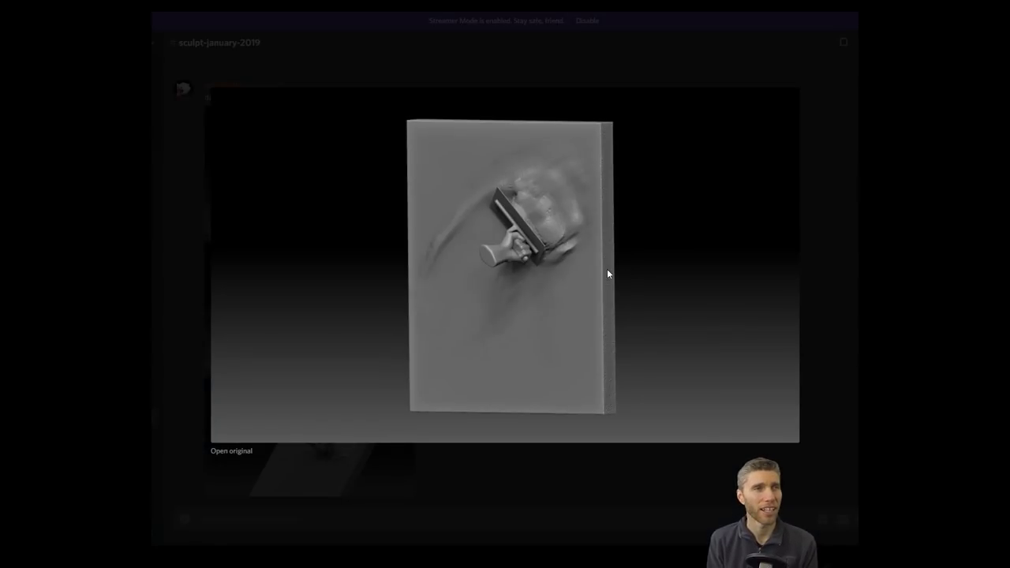